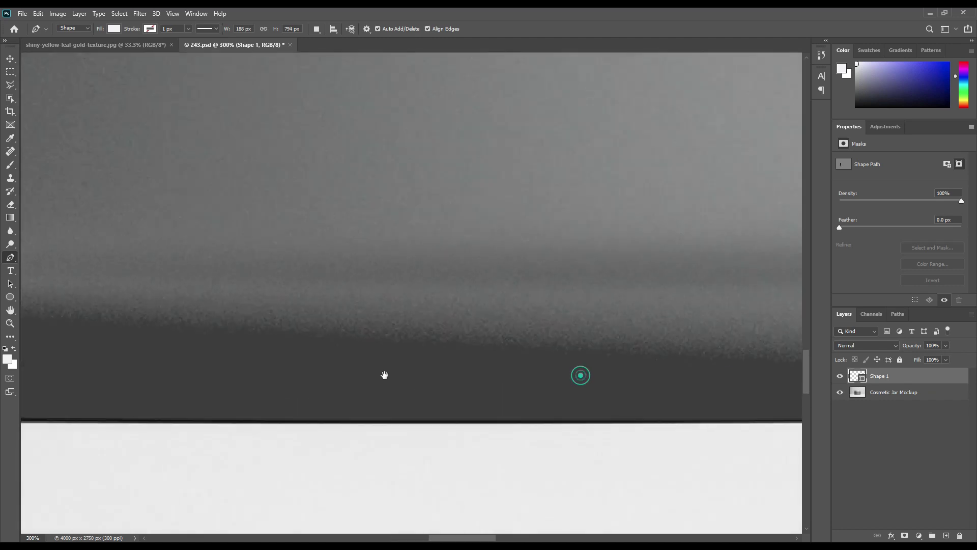
- Finish tracing the jar body and its neck as a closed Pen tool shape, and set the shape's opacity to 0%
click(463, 420)
scroll(698, 305, up, 2)
click(638, 348)
scroll(661, 386, up, 3)
key(0)
key(0)
click(609, 394)
click(608, 350)
scroll(458, 356, left, 10)
click(583, 300)
- Fit the jar path's left side with added anchor points, curving the small shoulder corner and the rounded lower-left corner
click(509, 345)
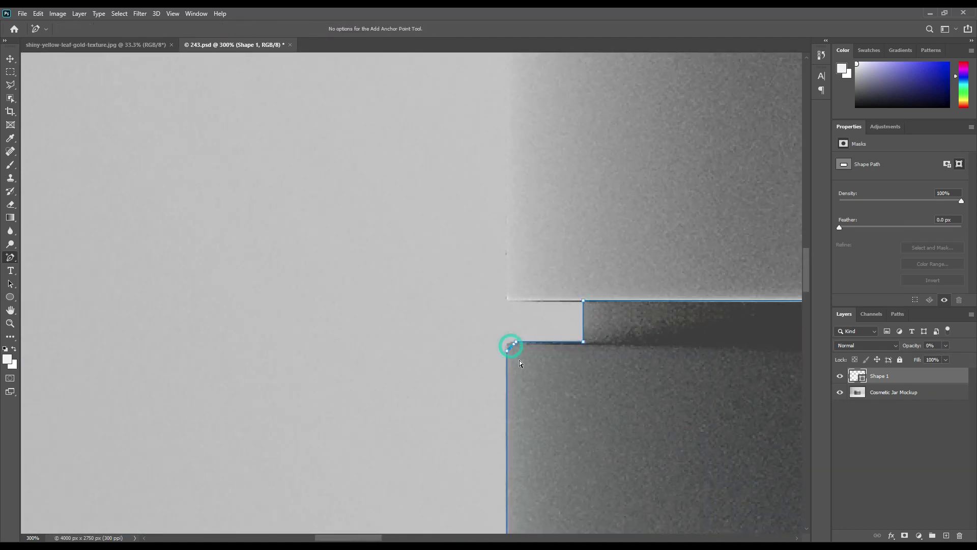
scroll(570, 227, down, 10)
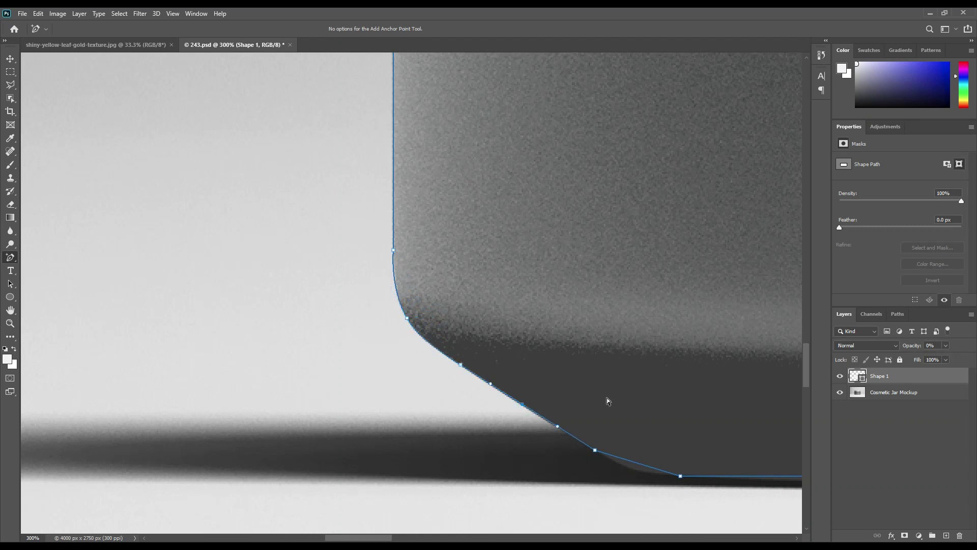
scroll(606, 401, right, 5)
scroll(661, 360, down, 4)
scroll(661, 360, right, 5)
scroll(517, 371, left, 3)
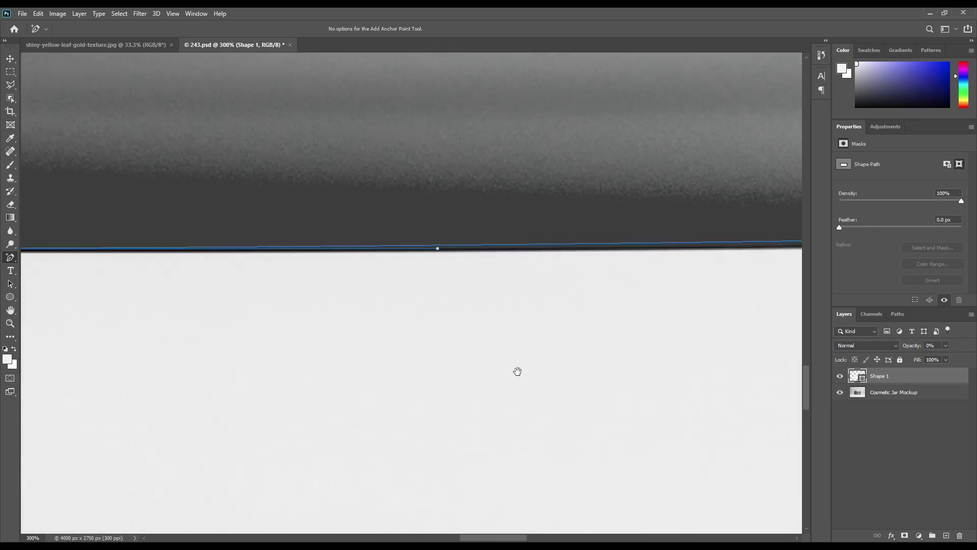
- Add anchor points along the jar path's lower-right corner and bend its segments to follow the rounded edge
scroll(582, 290, right, 10)
click(449, 201)
click(643, 146)
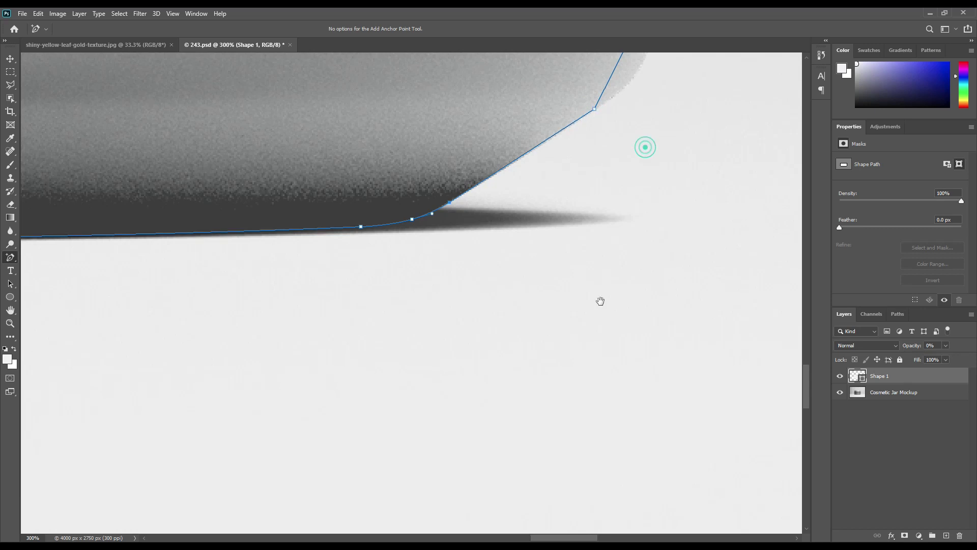
scroll(603, 310, up, 5)
drag(584, 284, 544, 345)
- Refine the jar path up the right side and bend the neck's upper edge to meet the cap
scroll(650, 423, up, 10)
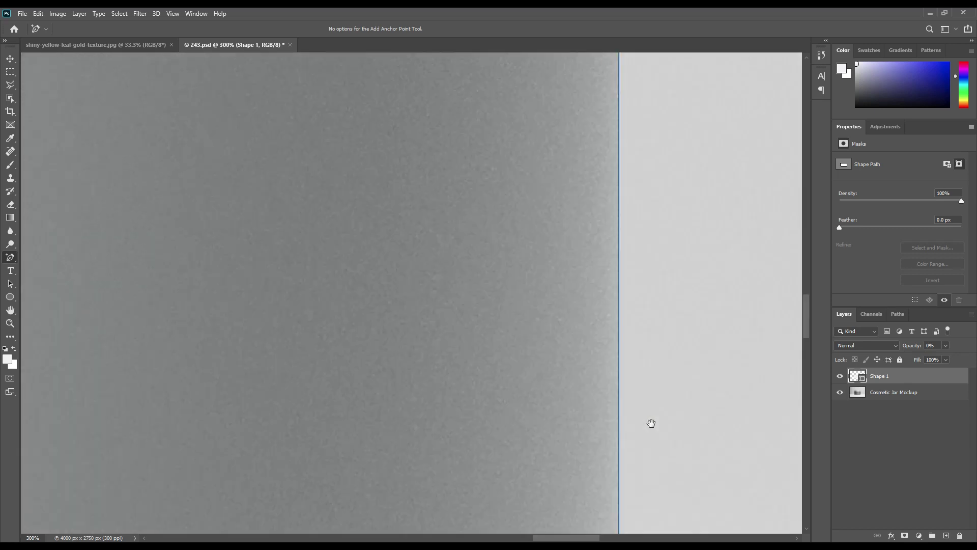
scroll(674, 196, right, 5)
scroll(392, 159, up, 3)
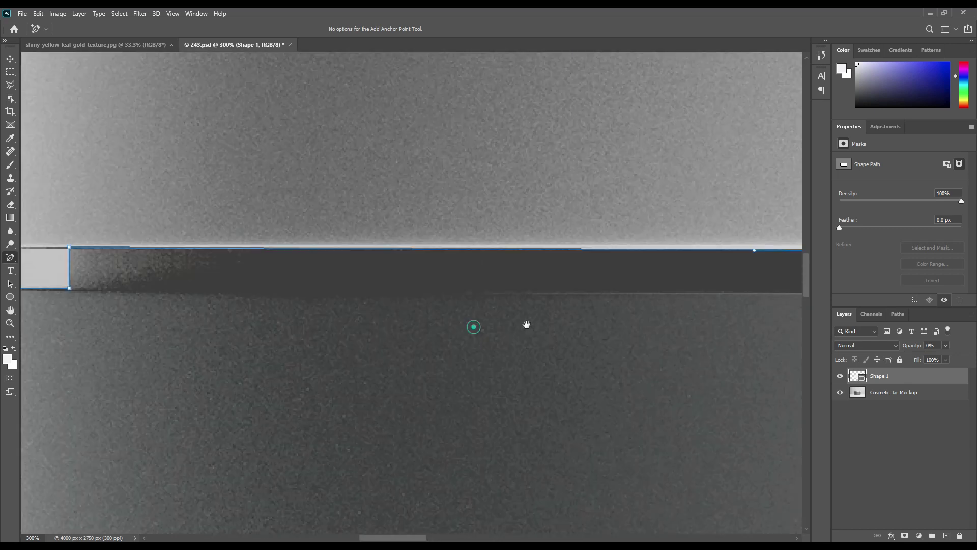
scroll(525, 325, left, 5)
scroll(497, 346, right, 4)
- Trace the cap with the Pen tool as a new shape above the Cosmetic Jar Mockup layer and set its opacity to 0%
key(ctrl+0)
click(894, 394)
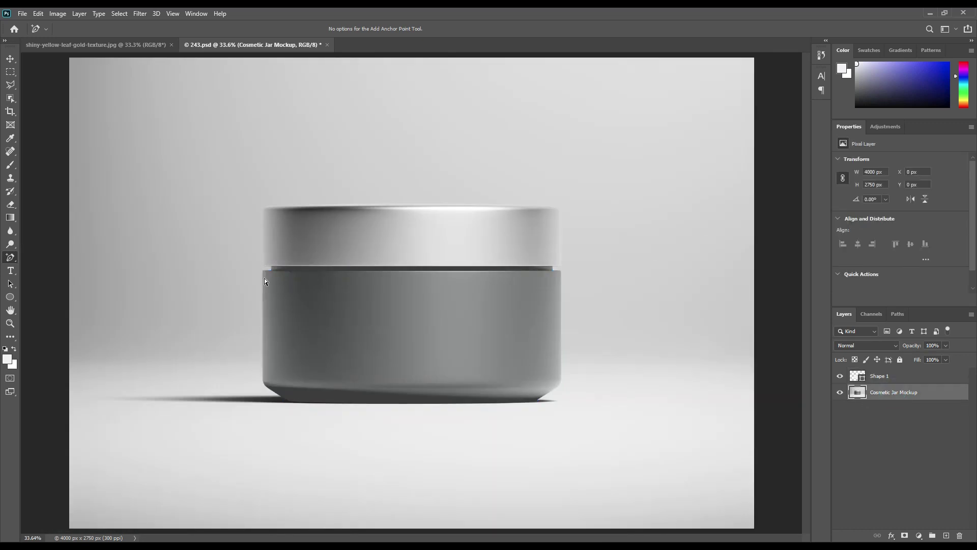
scroll(264, 278, up, 6)
scroll(524, 344, up, 3)
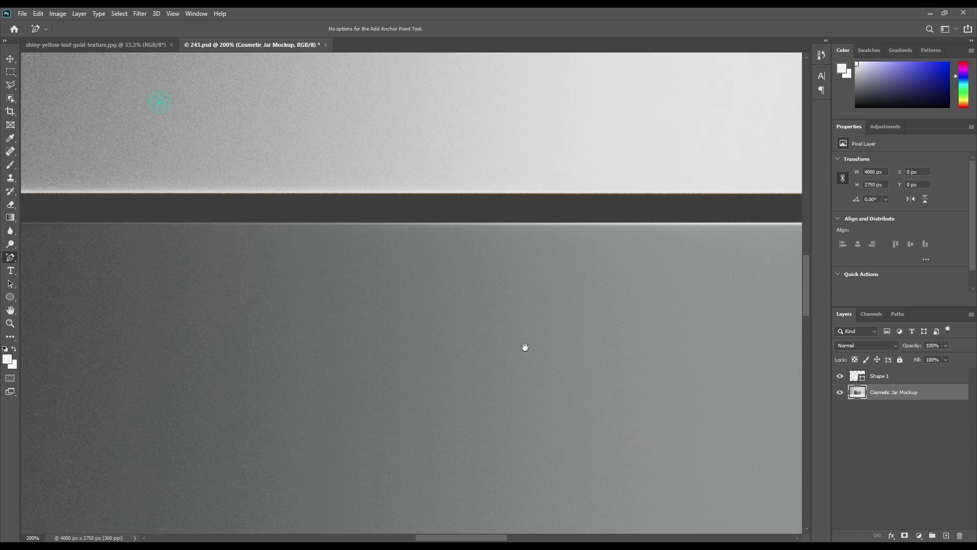
scroll(497, 301, left, 5)
scroll(491, 283, down, 2)
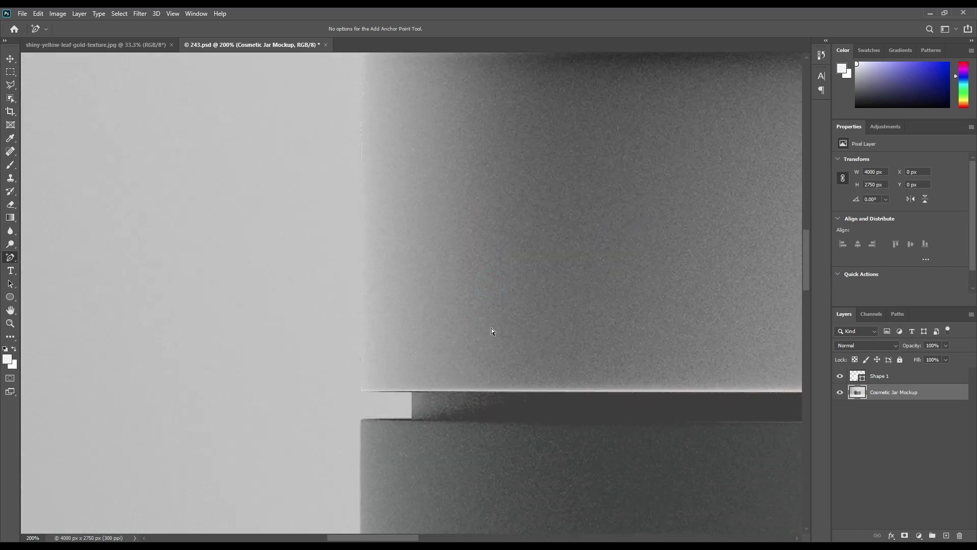
scroll(491, 331, up, 2)
right_click(10, 257)
click(41, 259)
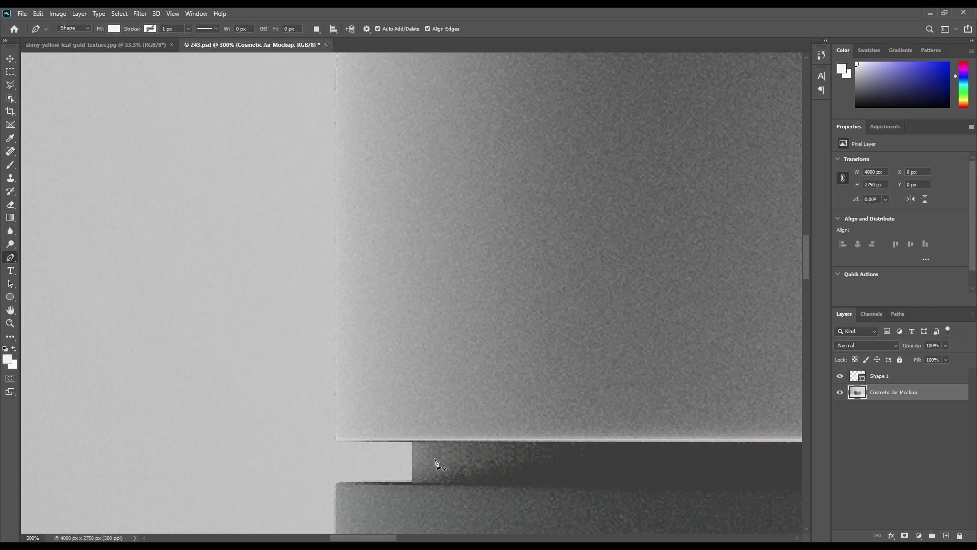
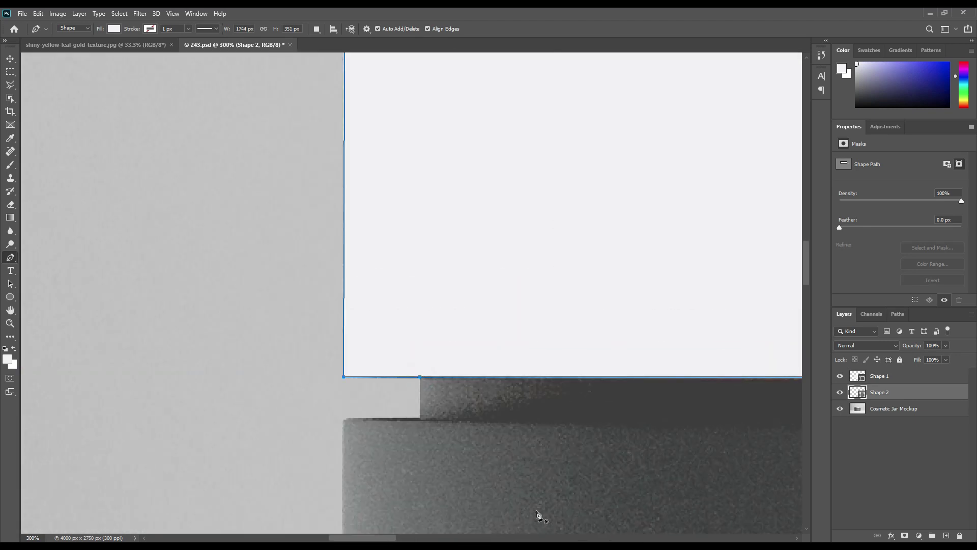
key(0)
key(0)
- Curve the cap path's upper-left and lower-left corners to the cap's rounded edge using the Add Anchor Point tool
right_click(11, 257)
click(38, 286)
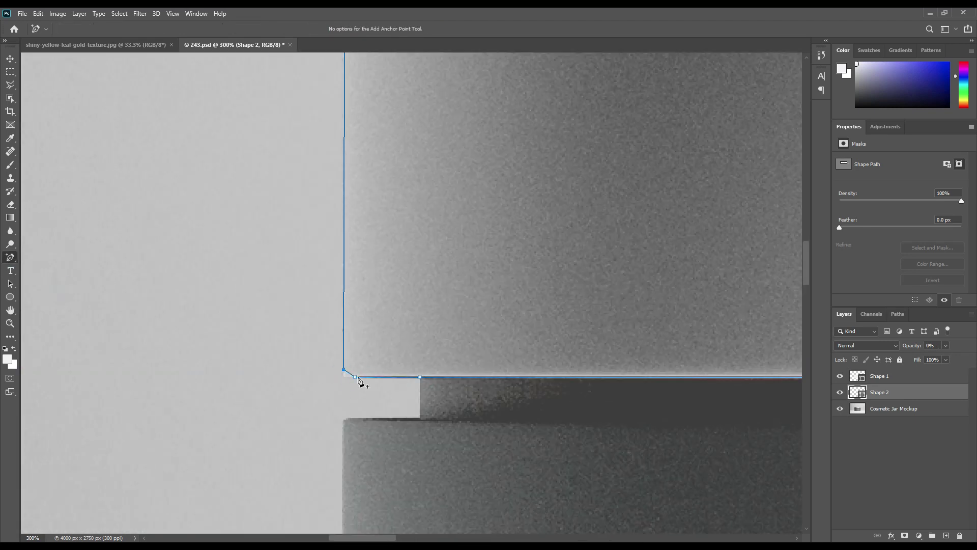
scroll(356, 356, up, 5)
drag(312, 283, 292, 263)
- Bend the cap path along its upper edge and both right corners to match the cap, and deselect the shape layer
scroll(571, 345, right, 5)
scroll(253, 436, down, 6)
scroll(422, 284, right, 5)
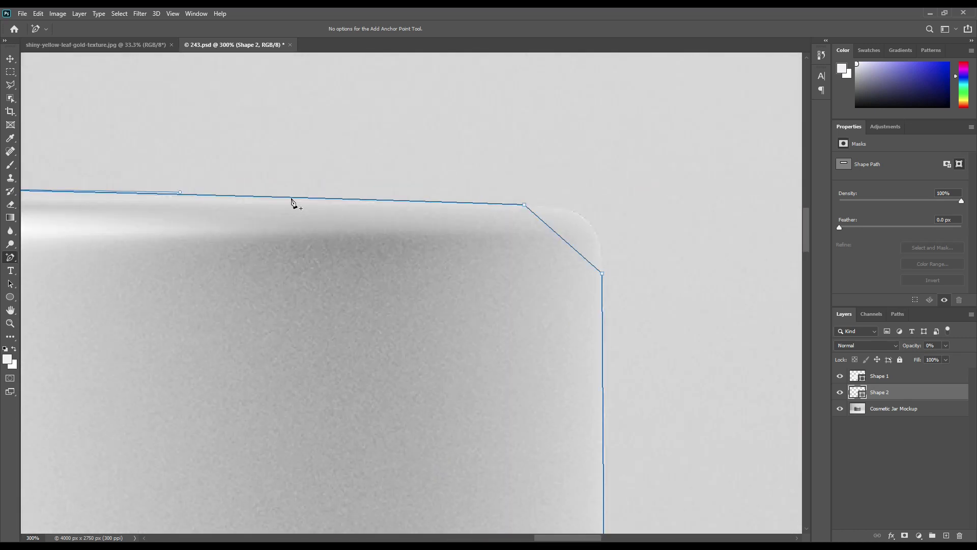
drag(562, 239, 589, 218)
scroll(497, 277, down, 8)
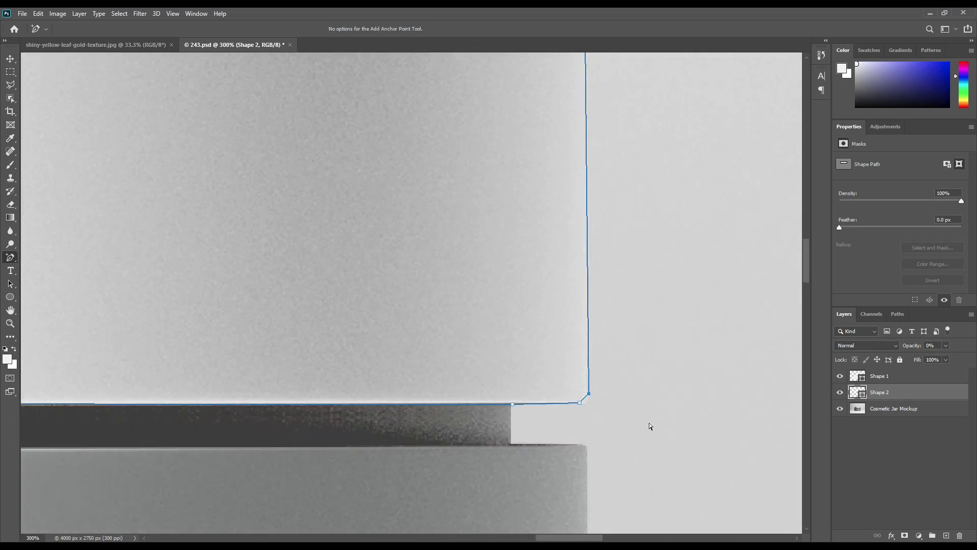
drag(519, 421, 452, 361)
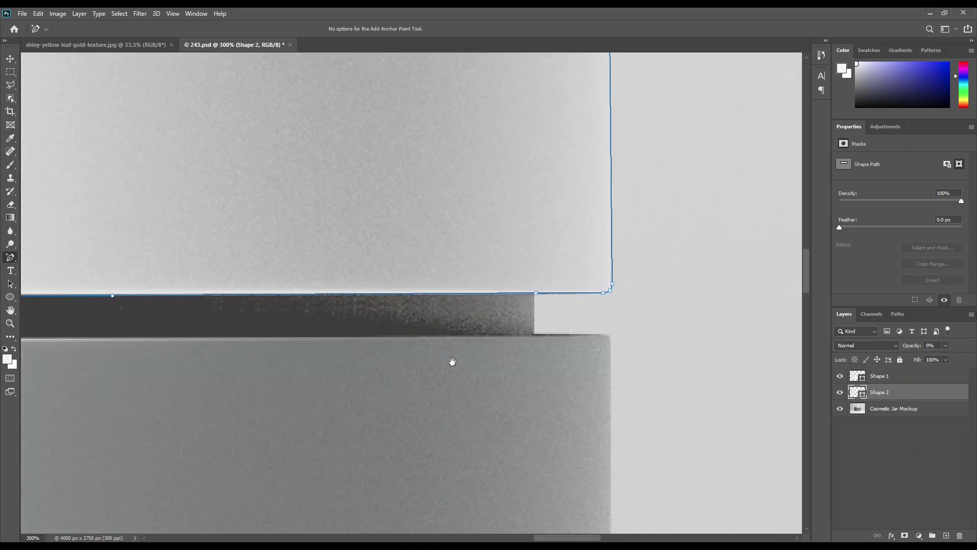
key(ctrl+0)
click(883, 446)
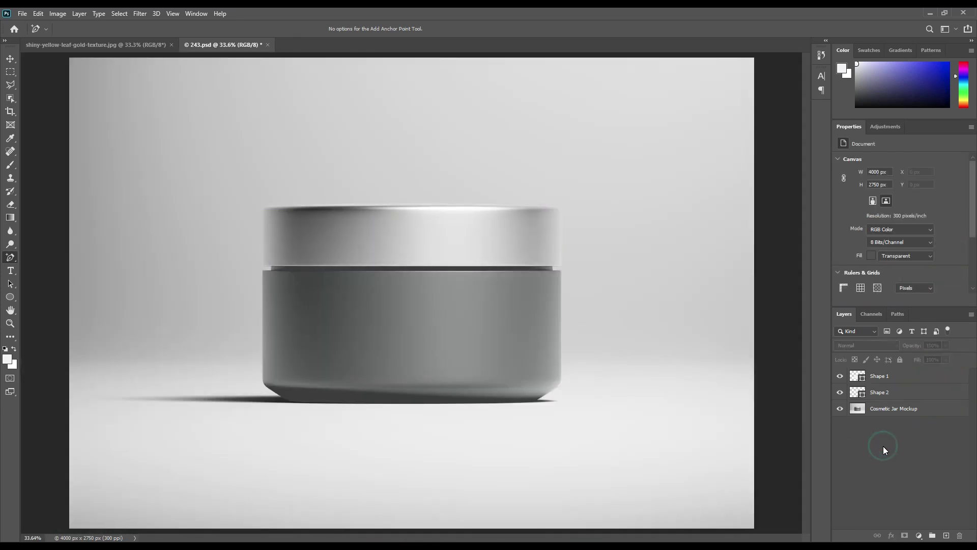
- Rename the Shape 1 layer to Jar and the Shape 2 layer to Cap
double_click(879, 376)
text(Jar)
key(Return)
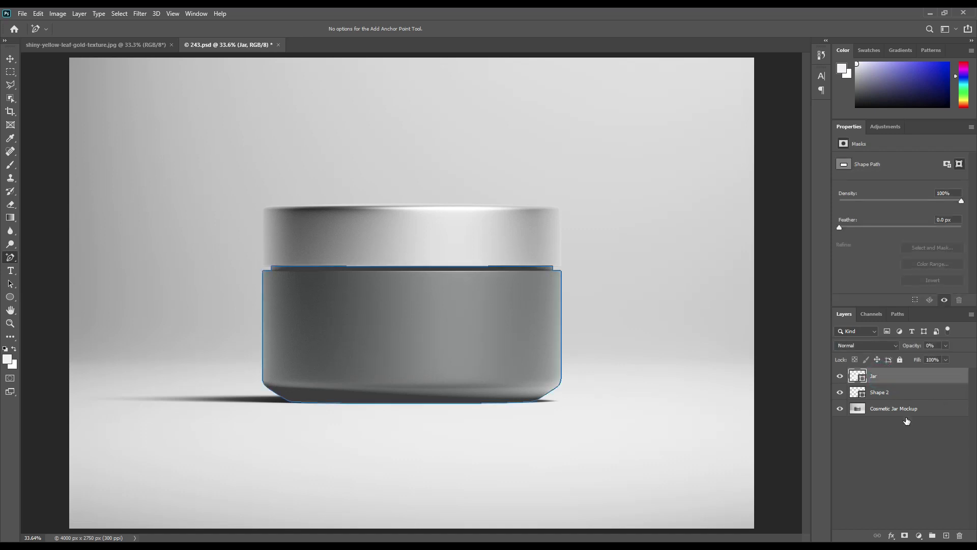
click(879, 394)
double_click(880, 393)
text(C)
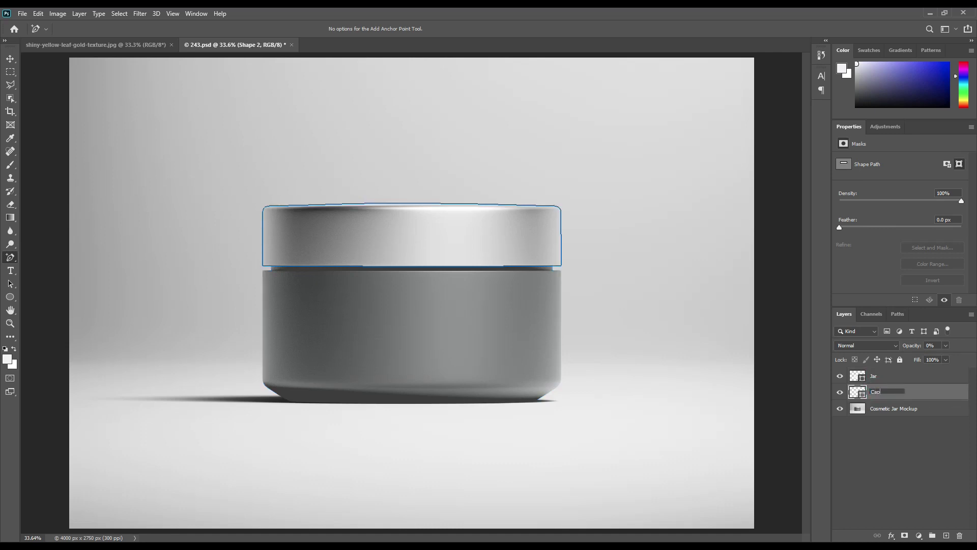
text(ap)
key(Return)
- Put the Jar and Cap shape layers into a hidden group named Object ID
shift+click(901, 377)
drag(918, 396, 931, 536)
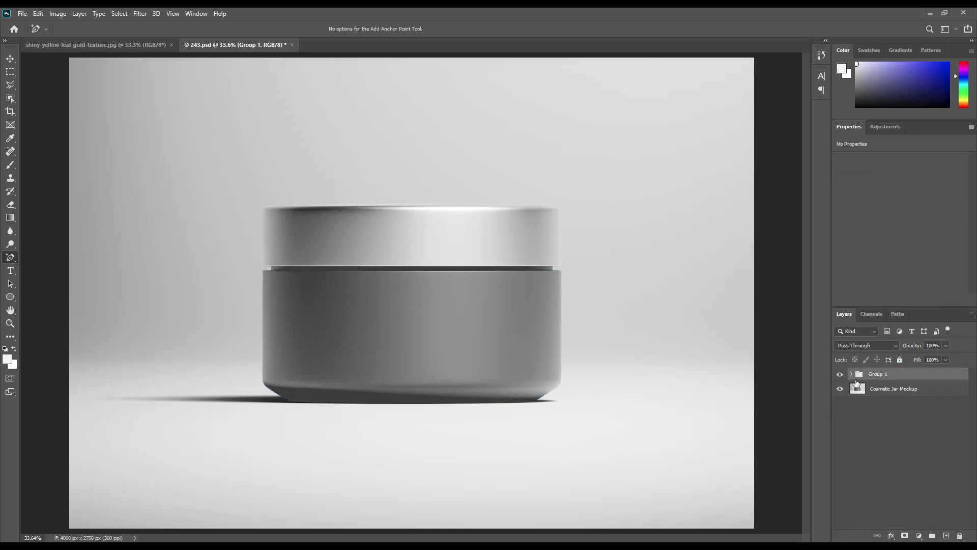
double_click(888, 374)
text(Objec)
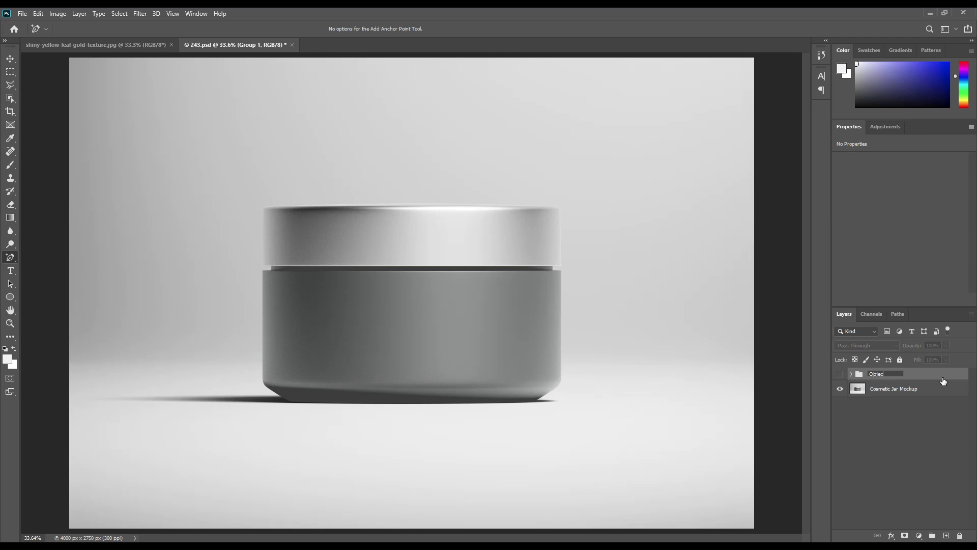
text(t ID)
key(Return)
- Load the Jar shape as a selection and copy that area of the Cosmetic Jar Mockup layer to a new layer
click(897, 395)
click(850, 374)
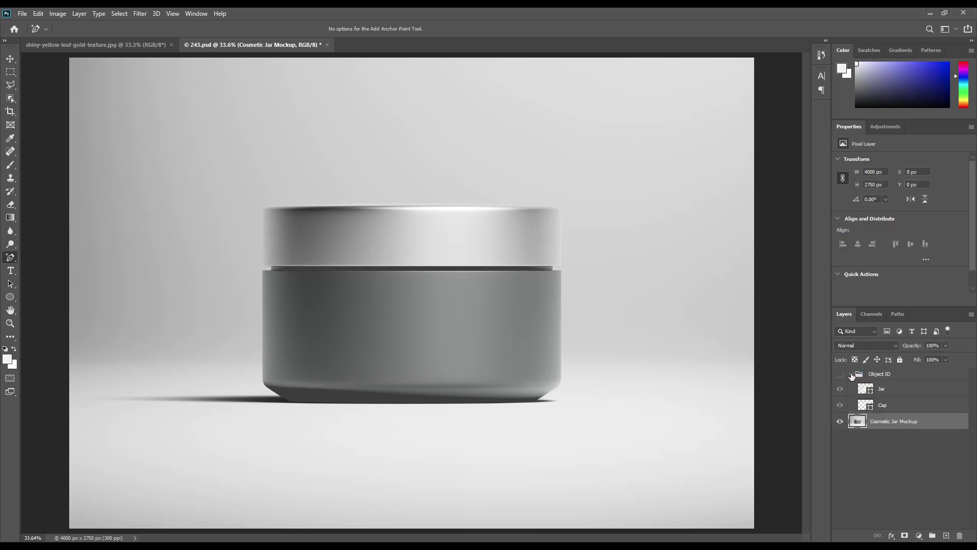
ctrl+click(865, 388)
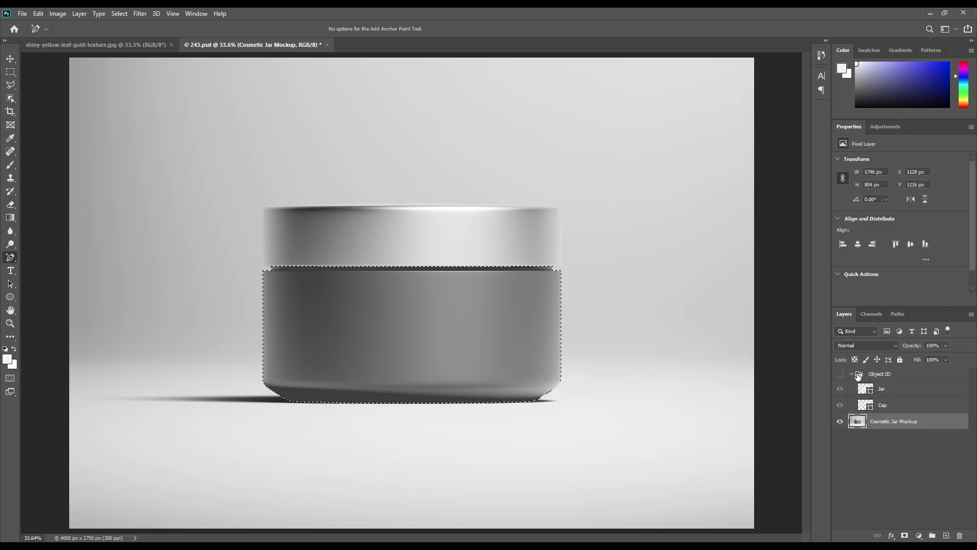
click(860, 374)
click(910, 422)
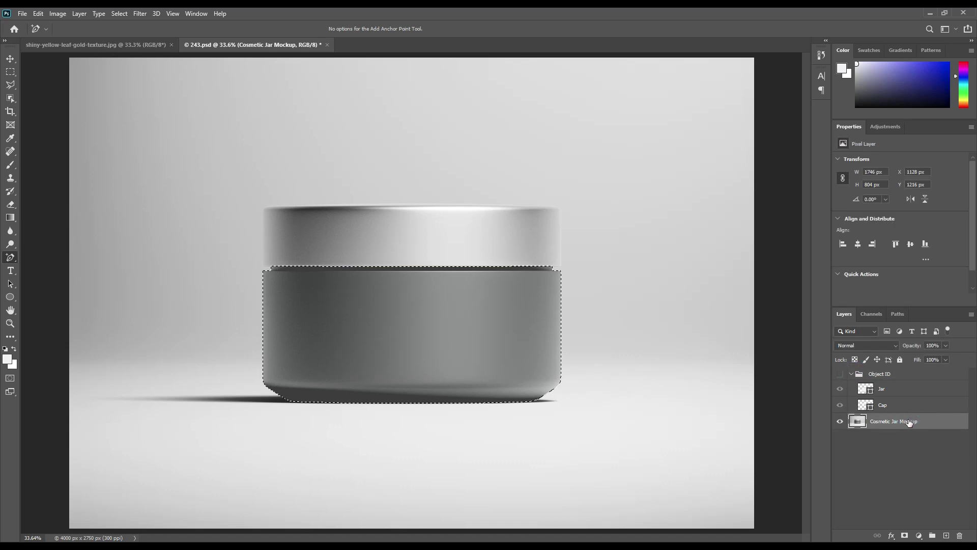
key(ctrl+j)
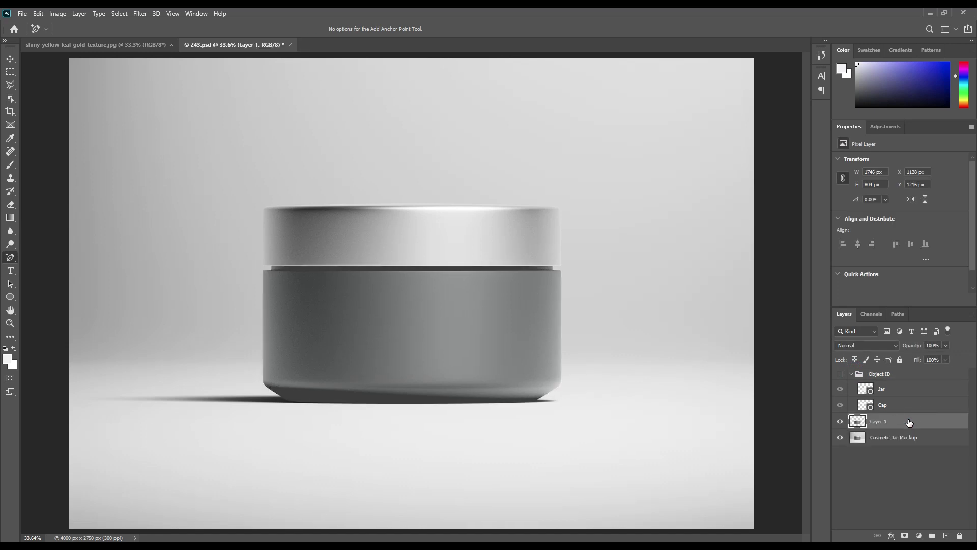
- Collapse the Object ID group and rename the new jar copy layer to Jar
click(851, 374)
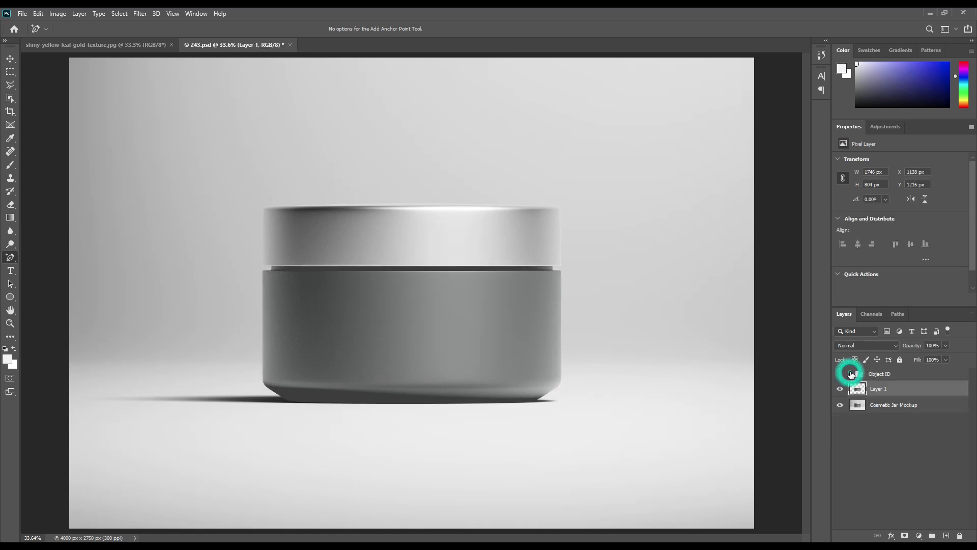
double_click(878, 389)
text(Jar)
key(Return)
click(940, 392)
- Add a Solid Color fill layer in dark green #1d5a02 above the Jar pixel layer
click(919, 535)
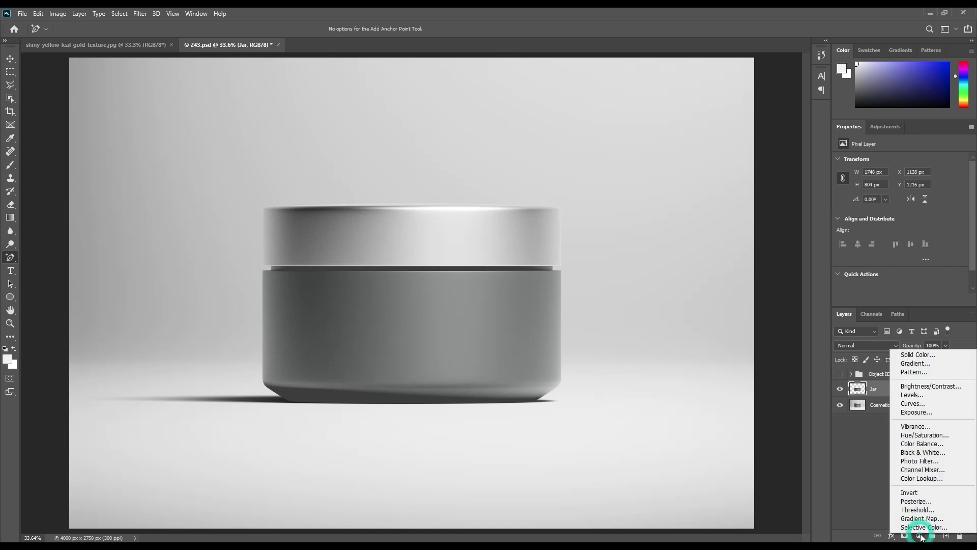
click(919, 355)
click(628, 157)
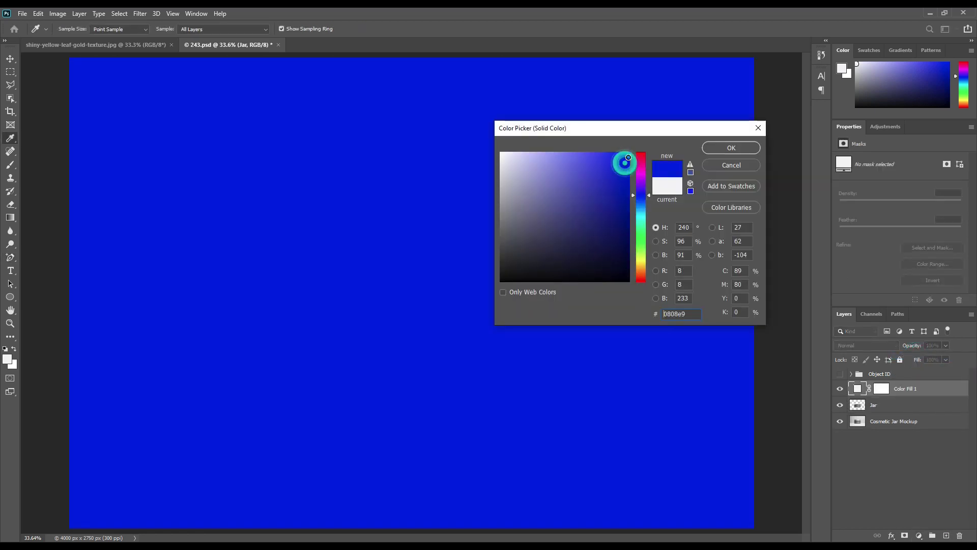
mouse_move(639, 196)
mouse_down()
mouse_move(639, 252)
mouse_move(626, 241)
mouse_up()
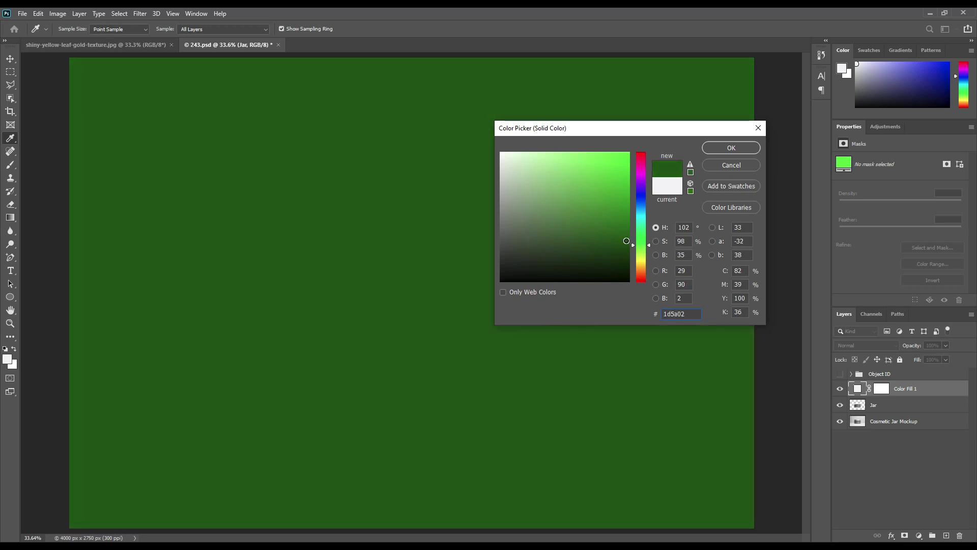
click(731, 147)
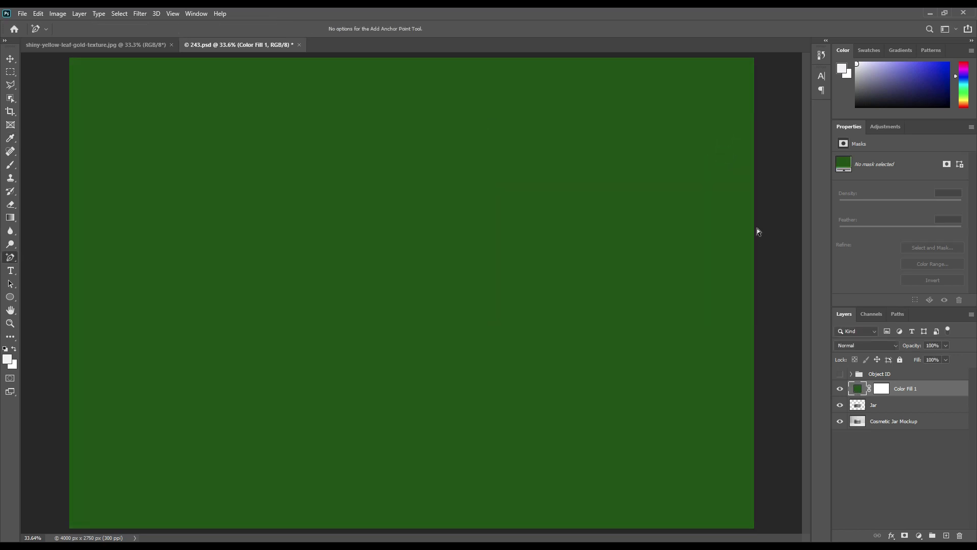
- Clip the green fill layer to the Jar layer and set its blend mode to Hard Light
right_click(929, 388)
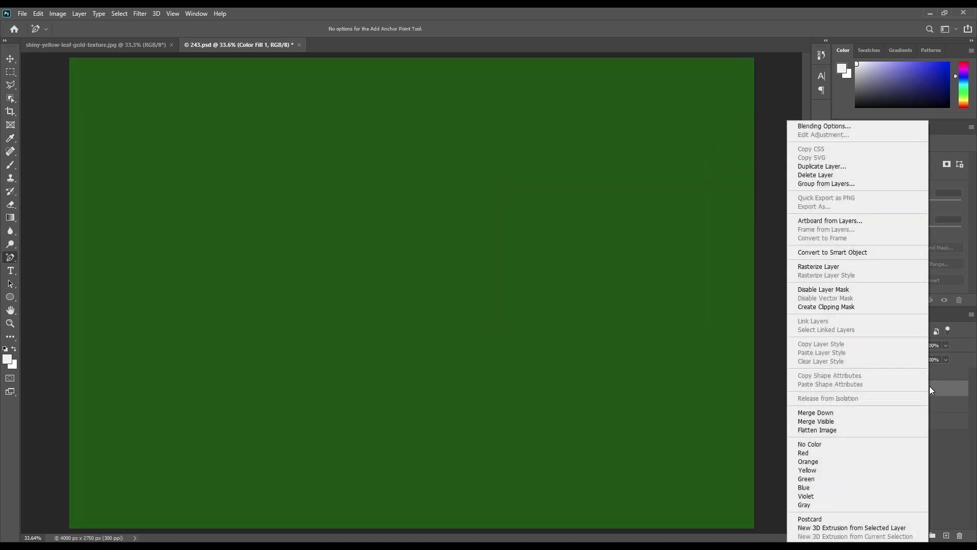
click(828, 308)
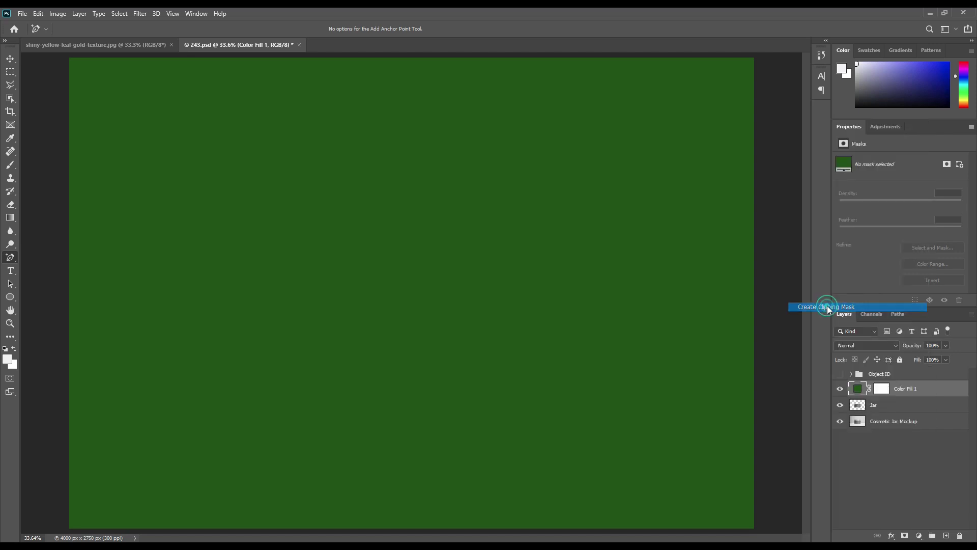
click(882, 346)
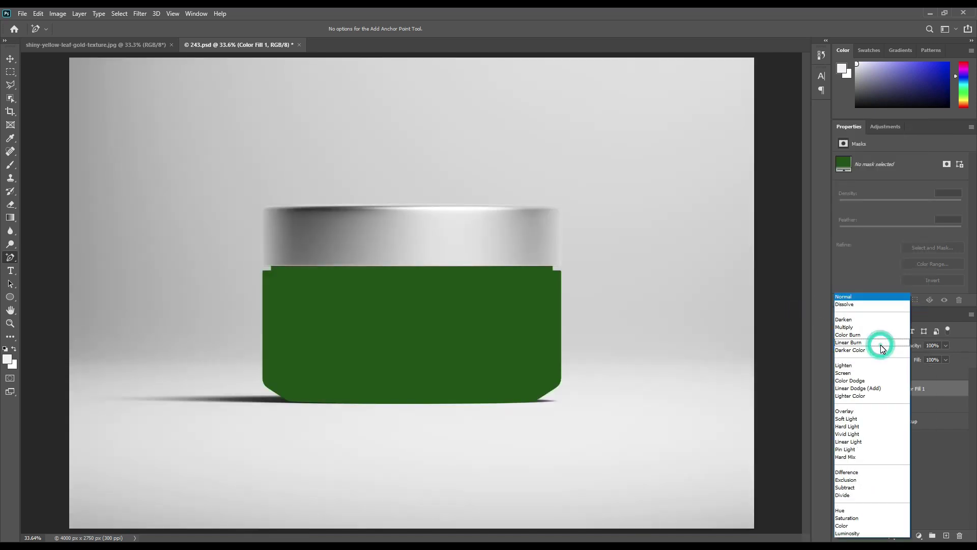
click(857, 427)
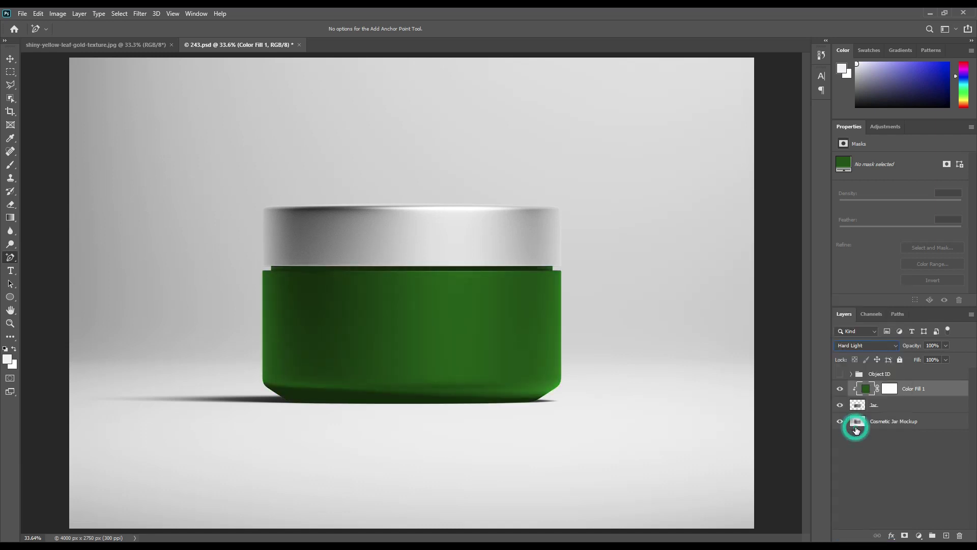
- Label the green fill layer with the Red layer color and select the Jar pixel layer beneath it
right_click(942, 390)
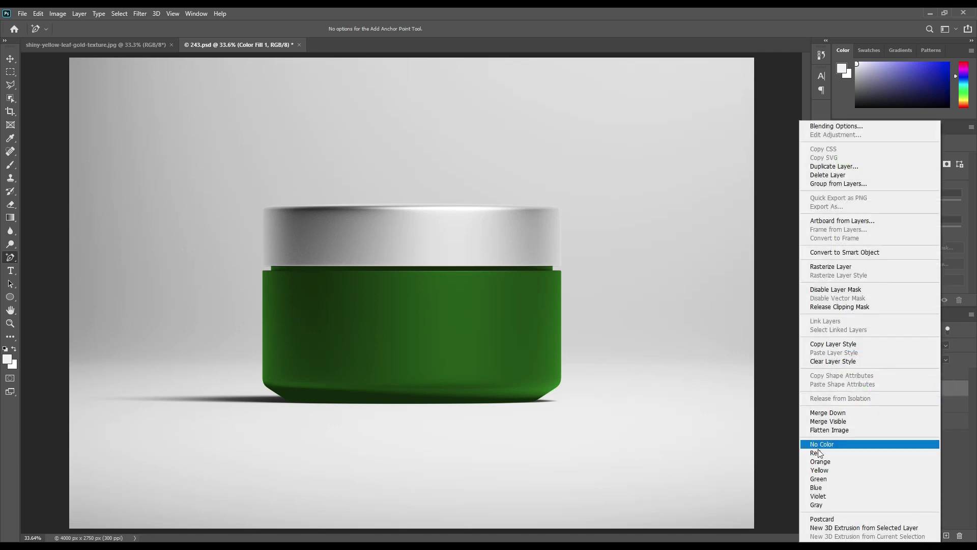
click(815, 453)
click(902, 407)
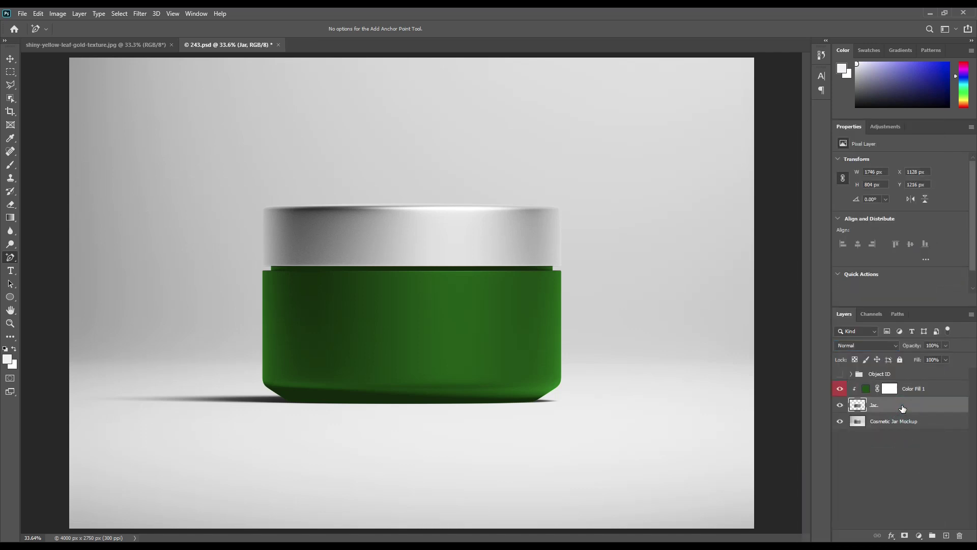
- Duplicate the Jar pixel layer and move the original Jar layer above the green Color Fill 1 layer
key(ctrl+j)
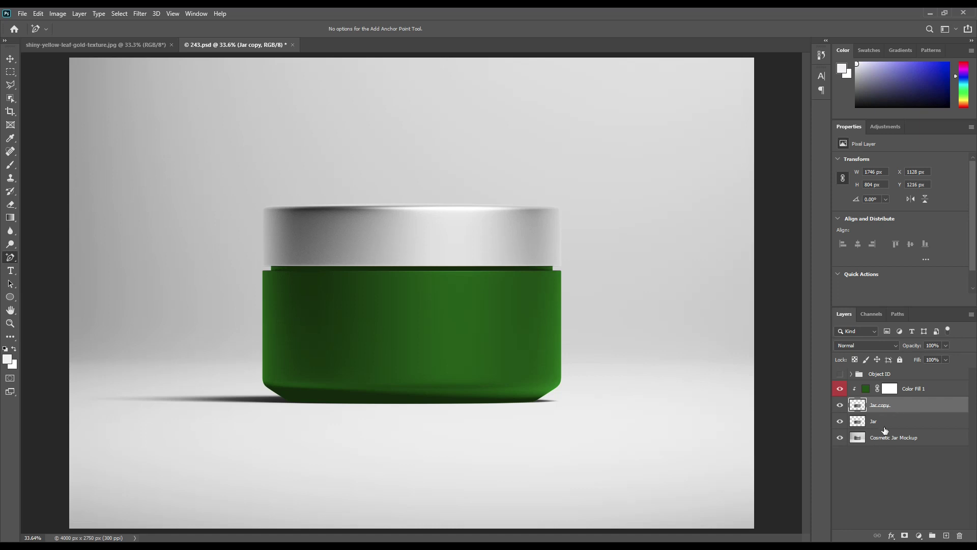
click(887, 422)
drag(898, 420, 910, 386)
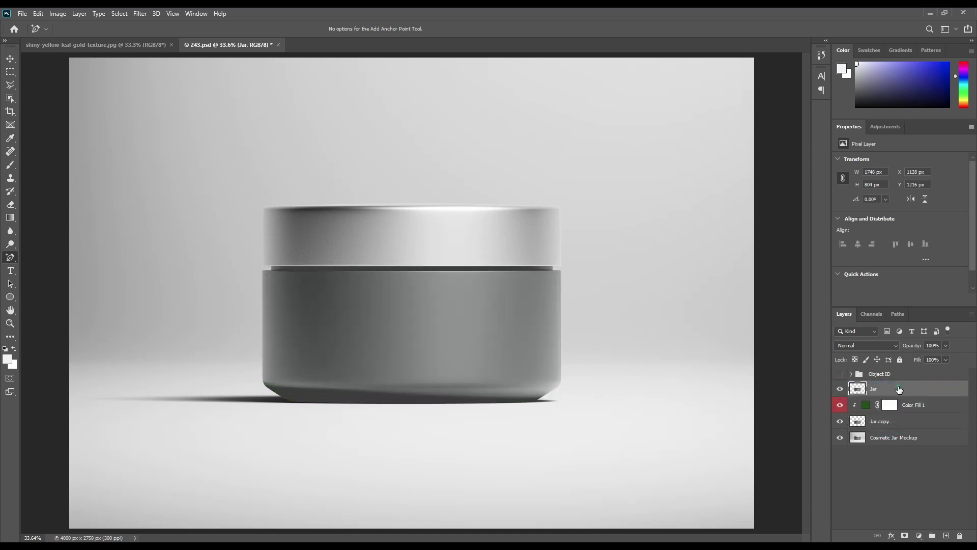
- Clip the Jar layer to the layers beneath it and set its blend mode to Multiply
right_click(900, 388)
click(832, 308)
click(892, 346)
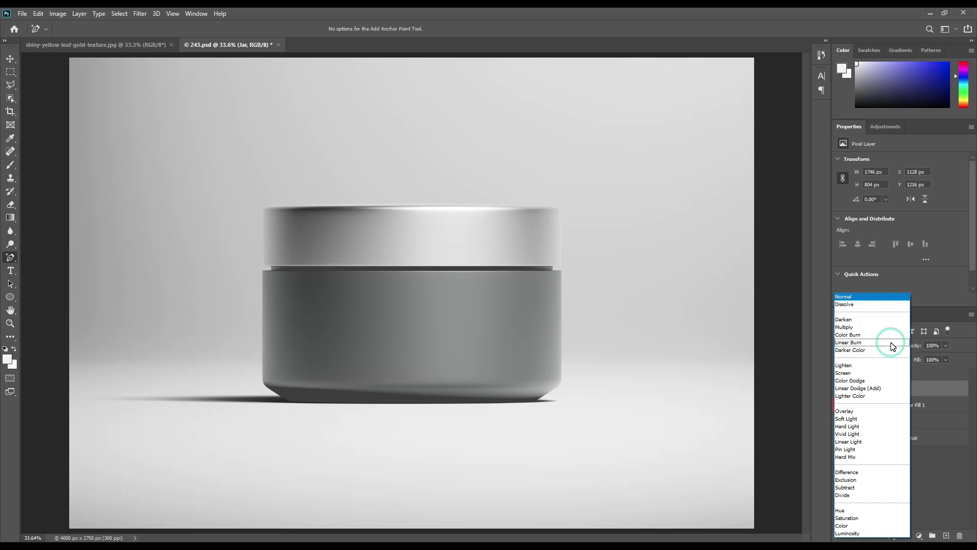
click(863, 329)
click(906, 388)
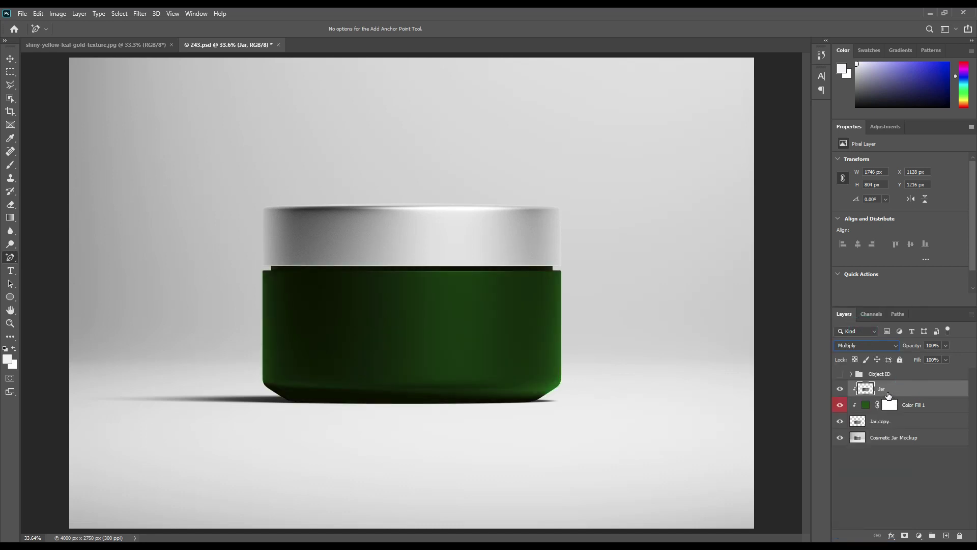
- Duplicate the Multiply Jar layer, then clip the duplicate and hide it
key(ctrl+j)
right_click(911, 388)
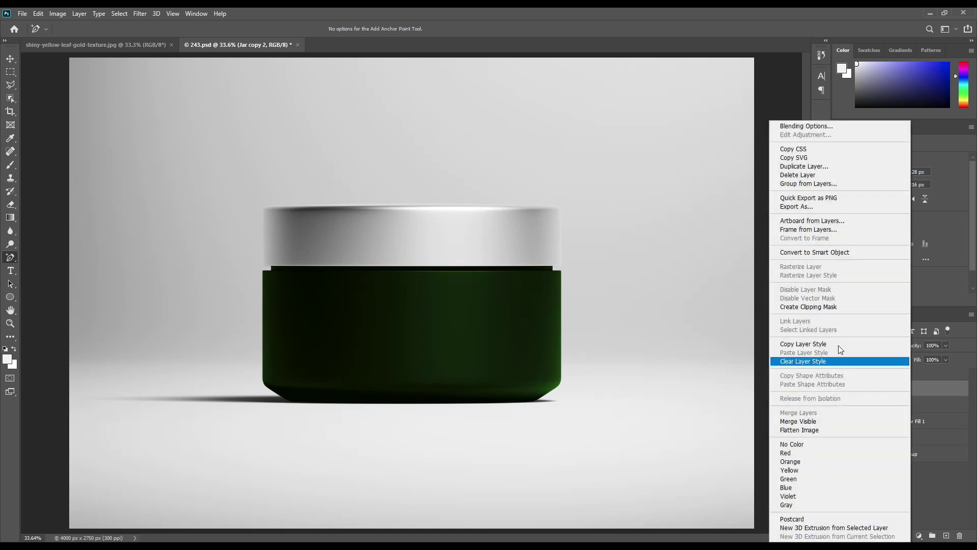
click(830, 305)
click(840, 389)
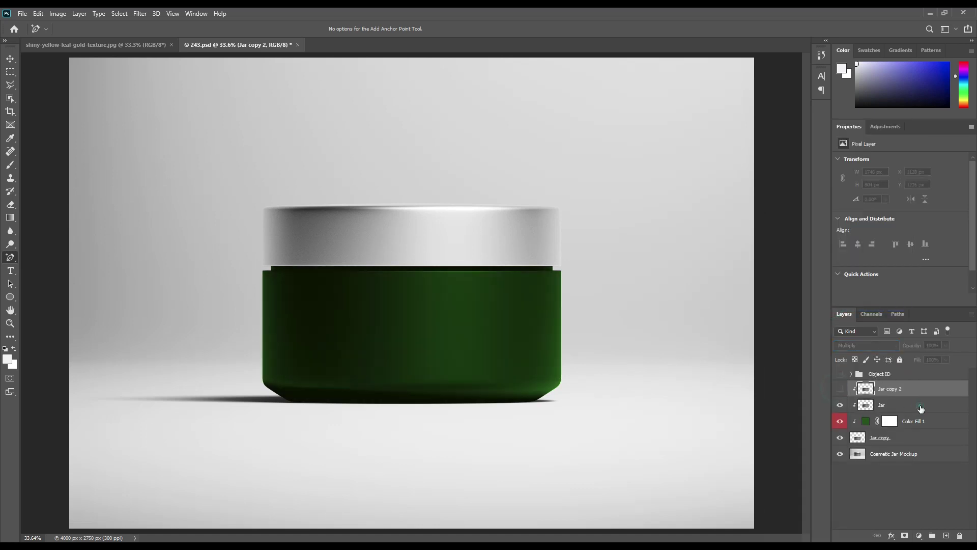
- Rename the visible Multiply Jar layer as Shadow
click(883, 405)
double_click(883, 405)
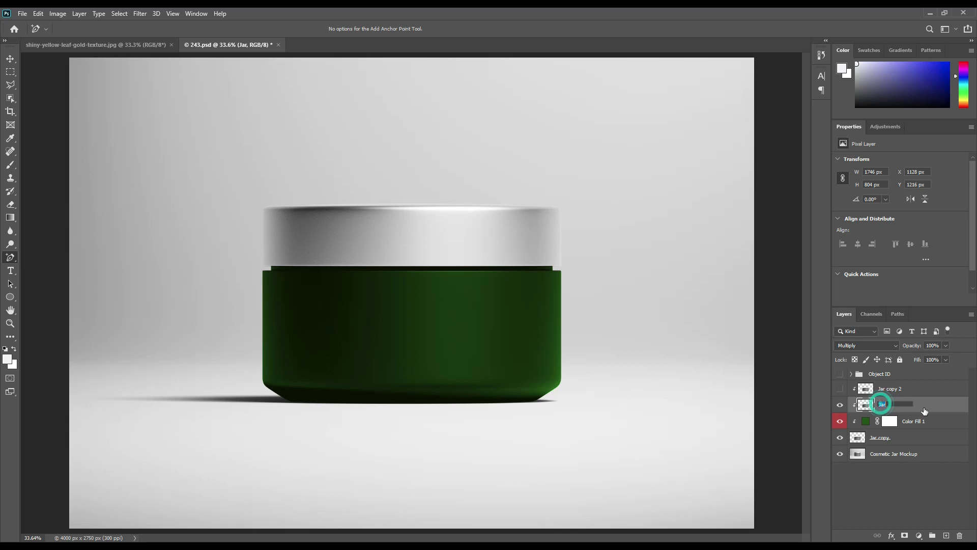
text(Shadow)
key(Return)
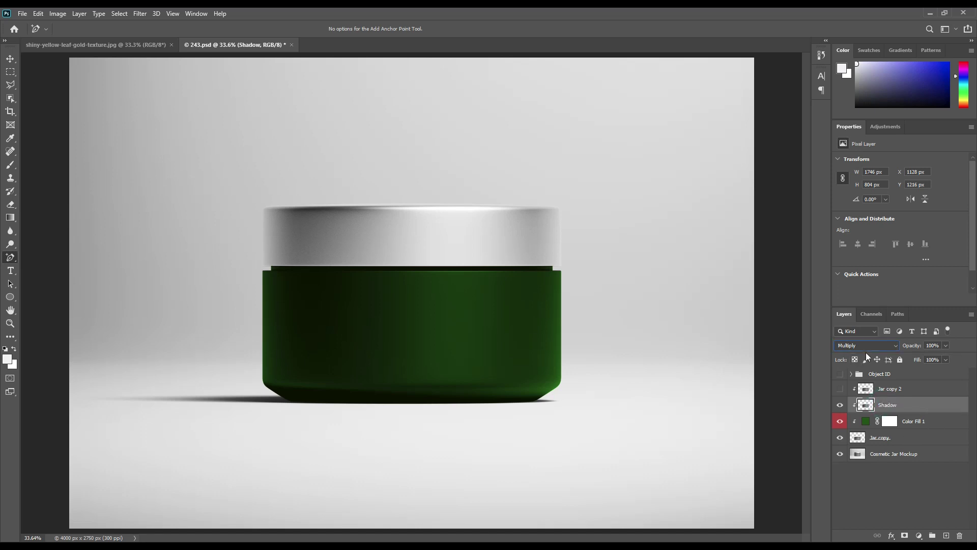
- Apply Levels to the jar's Shadow layer with a white input level of 138 and a black output level of 71
click(58, 14)
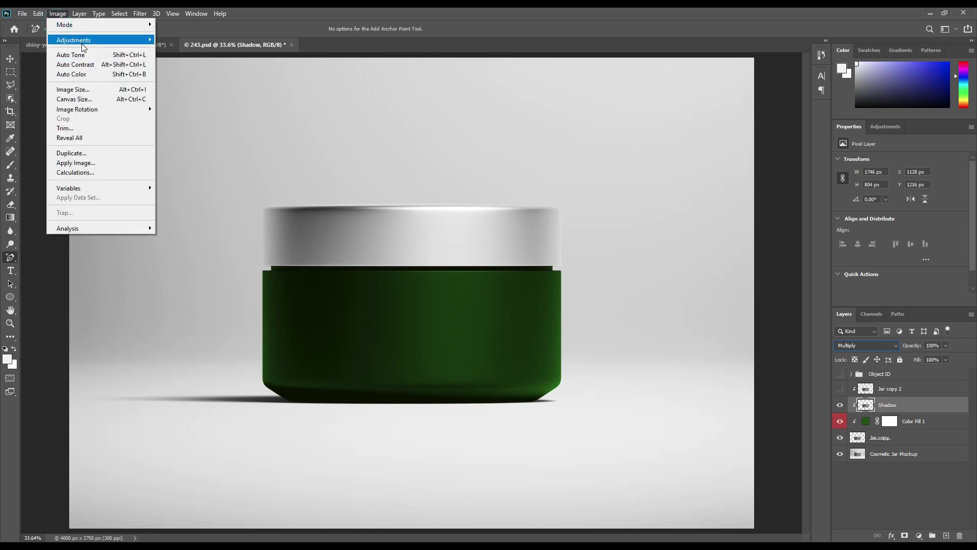
mouse_move(77, 39)
click(195, 54)
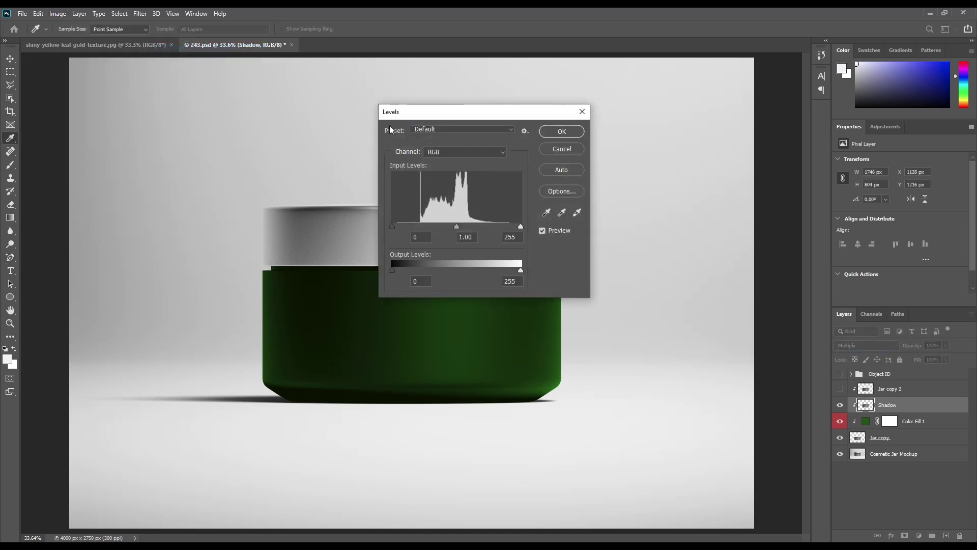
drag(483, 114, 667, 133)
drag(703, 245, 644, 243)
click(643, 245)
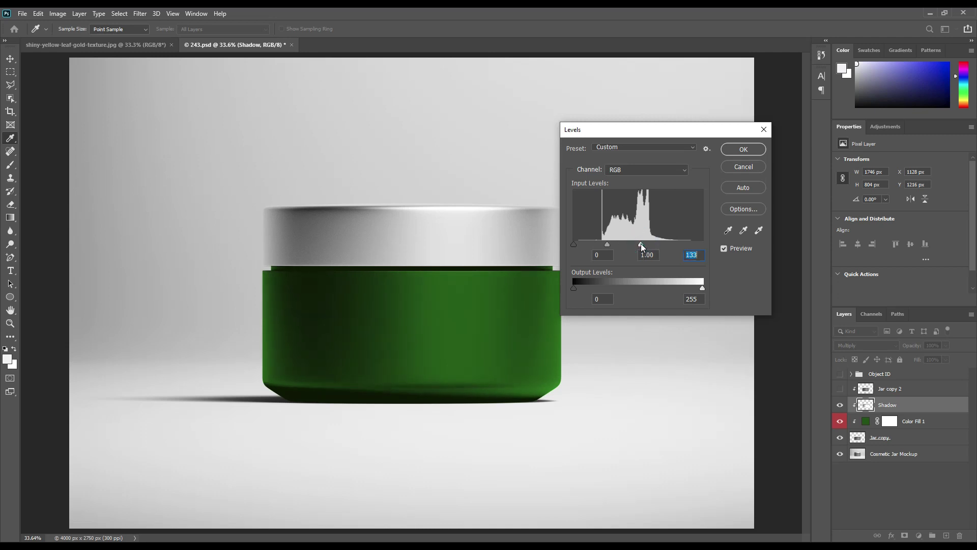
click(641, 244)
drag(577, 290, 609, 288)
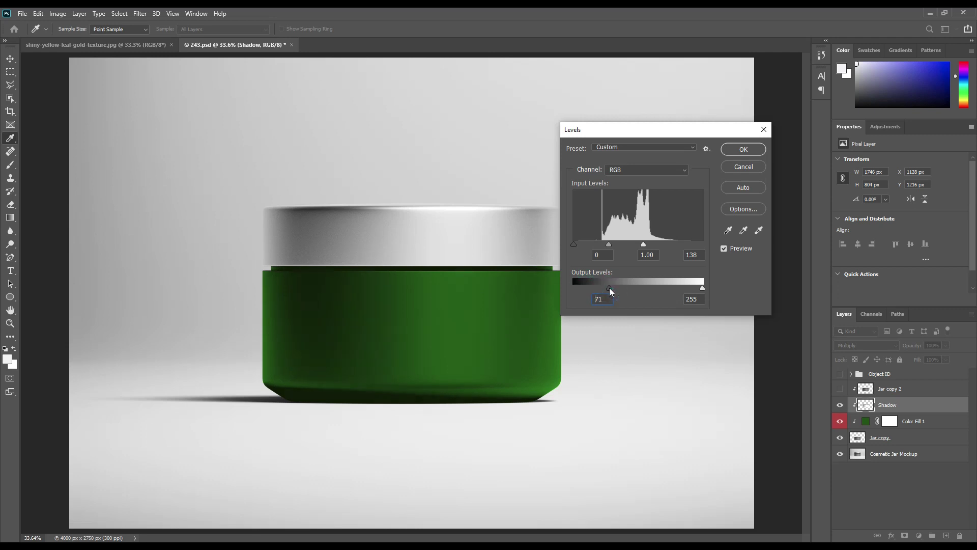
click(732, 153)
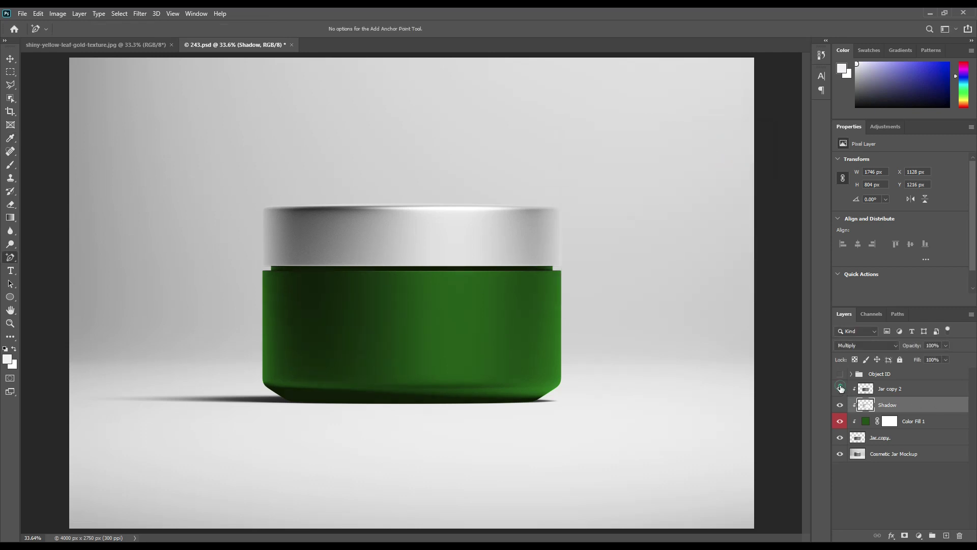
- Show the Jar copy 2 layer and set its blend mode to Screen
click(840, 388)
click(934, 392)
click(887, 343)
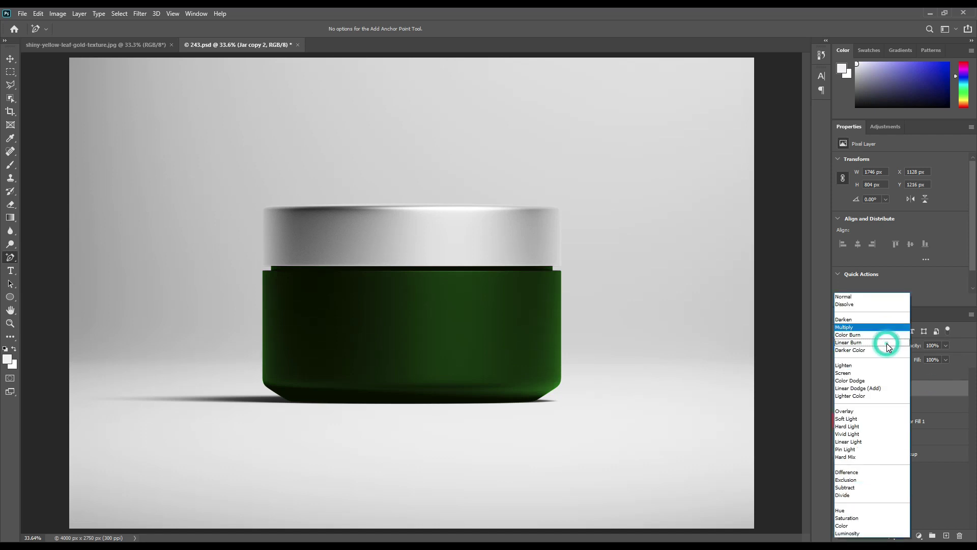
click(859, 372)
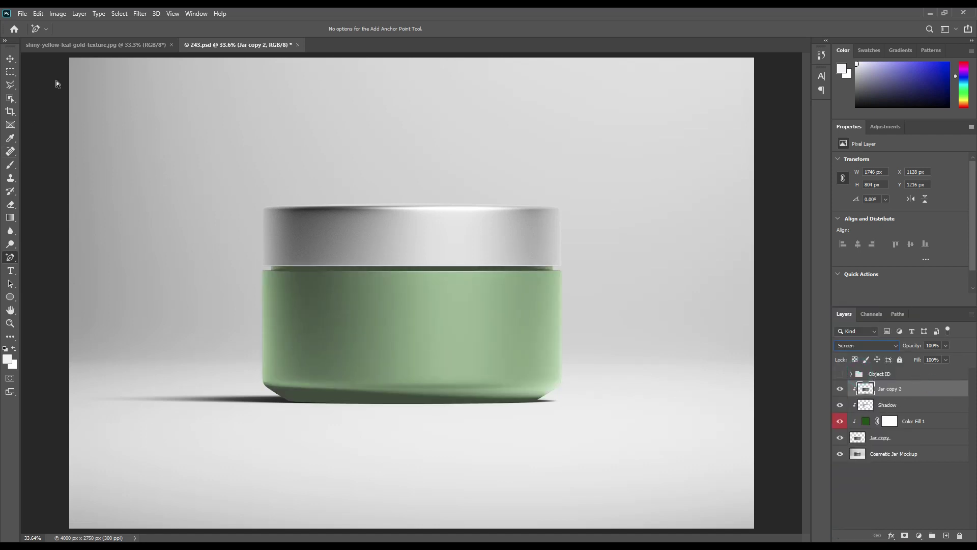
- Raise the black input level of Jar copy 2 with Levels, and compare the jar with and without its two shading layers
click(58, 14)
mouse_move(71, 22)
click(168, 28)
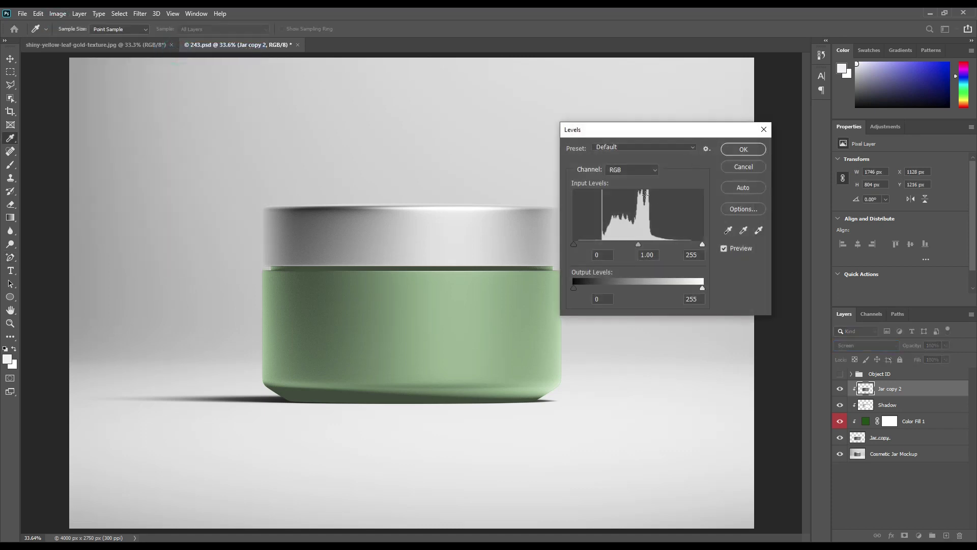
drag(575, 244, 638, 241)
click(743, 149)
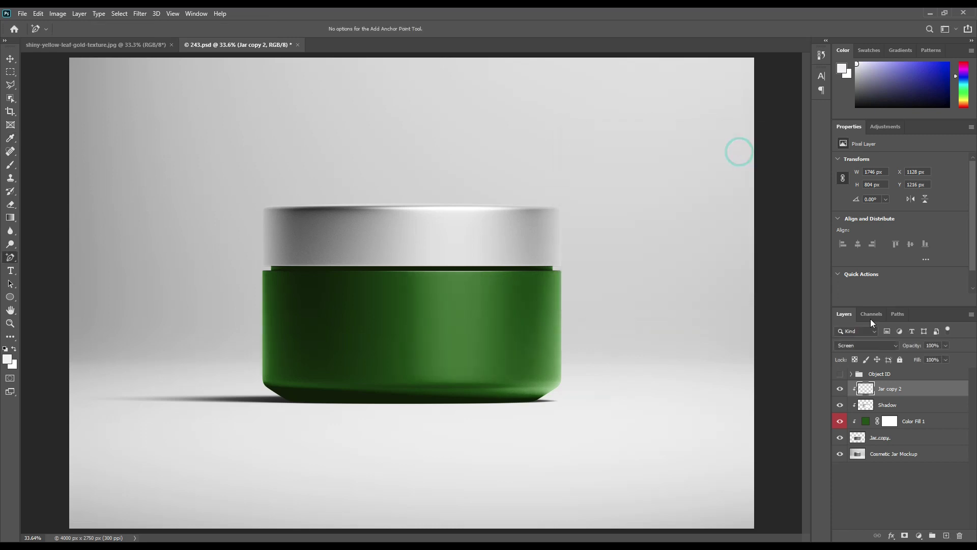
click(840, 389)
click(839, 388)
click(840, 405)
click(839, 404)
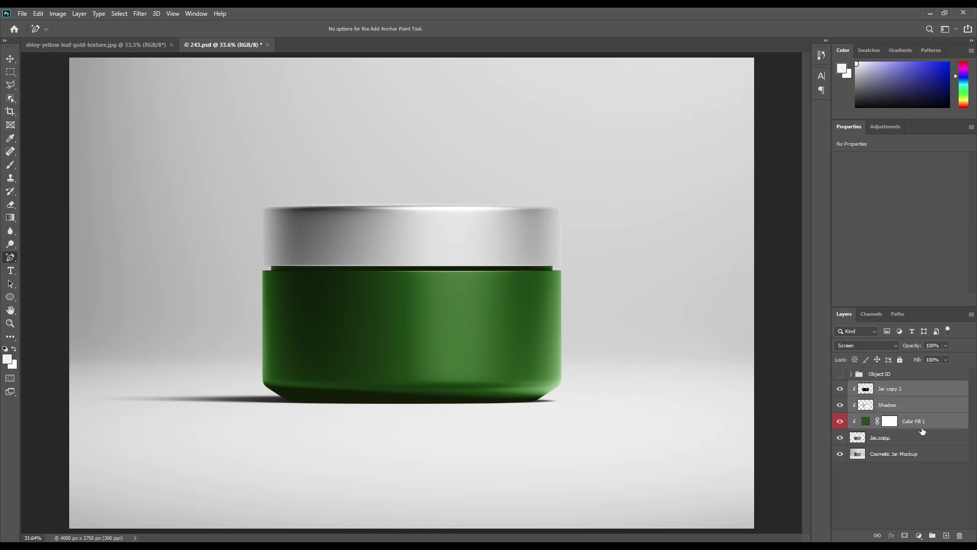
- Group Jar copy 2, Shadow, Color Fill 1 and Jar copy into one collapsed group named Jar
shift+click(899, 439)
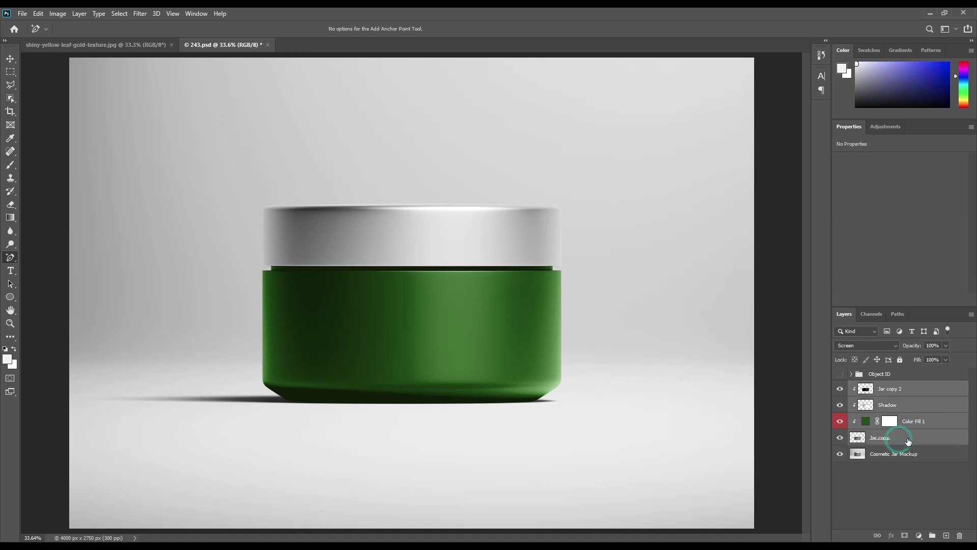
drag(917, 437, 931, 522)
key(ctrl+g)
double_click(879, 386)
text(Jar)
key(Return)
click(850, 387)
click(851, 386)
- Load the Cap shape as a selection, copy that area of Cosmetic Jar Mockup to a new layer and place it above the Jar group
click(851, 374)
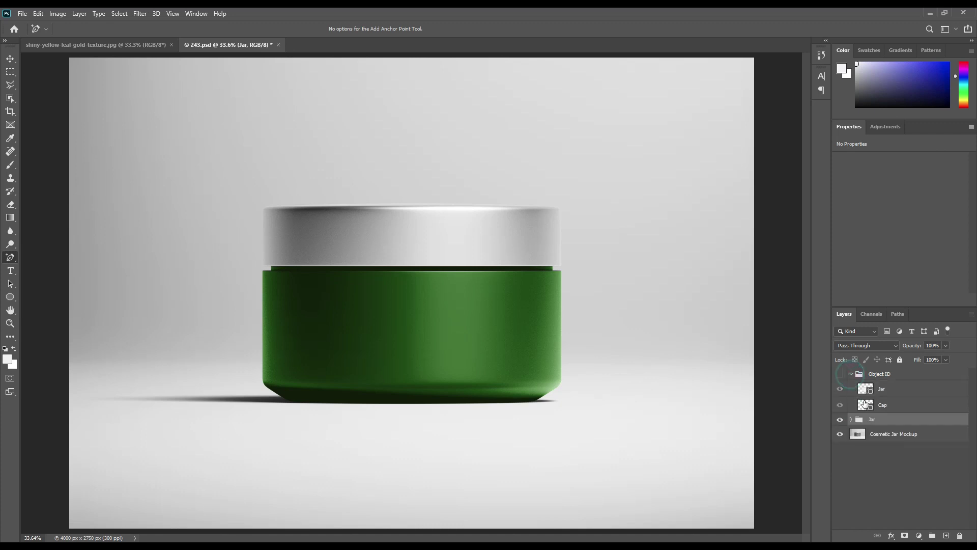
ctrl+click(866, 405)
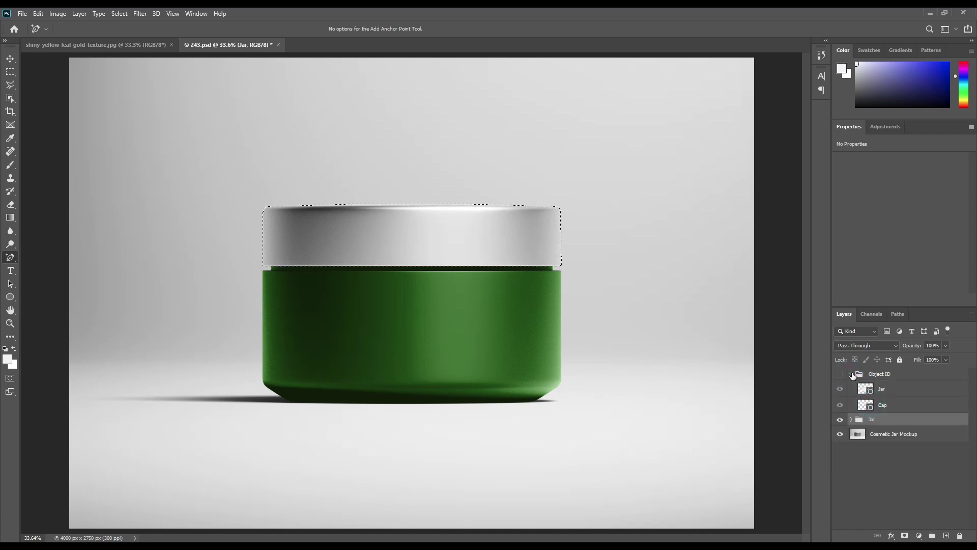
click(851, 374)
click(876, 404)
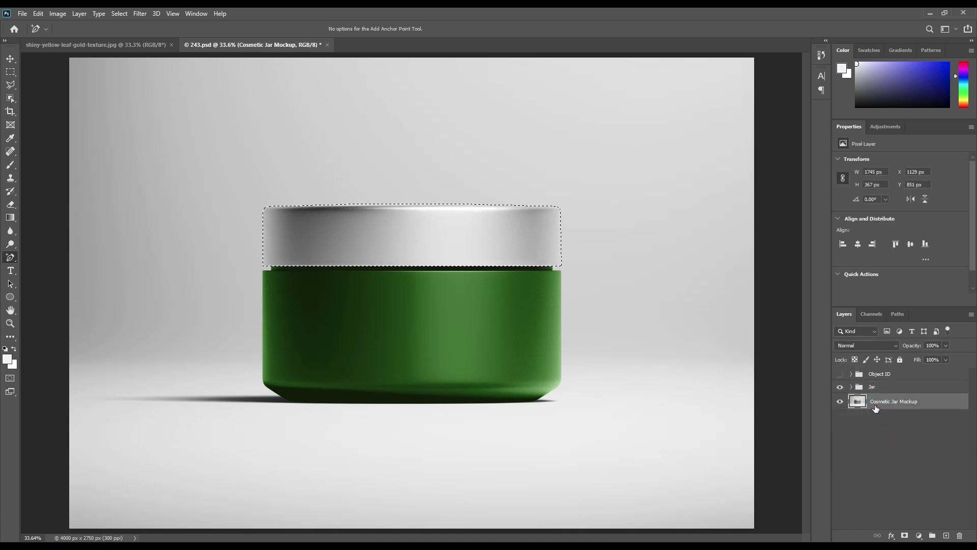
key(ctrl+j)
drag(886, 403, 898, 384)
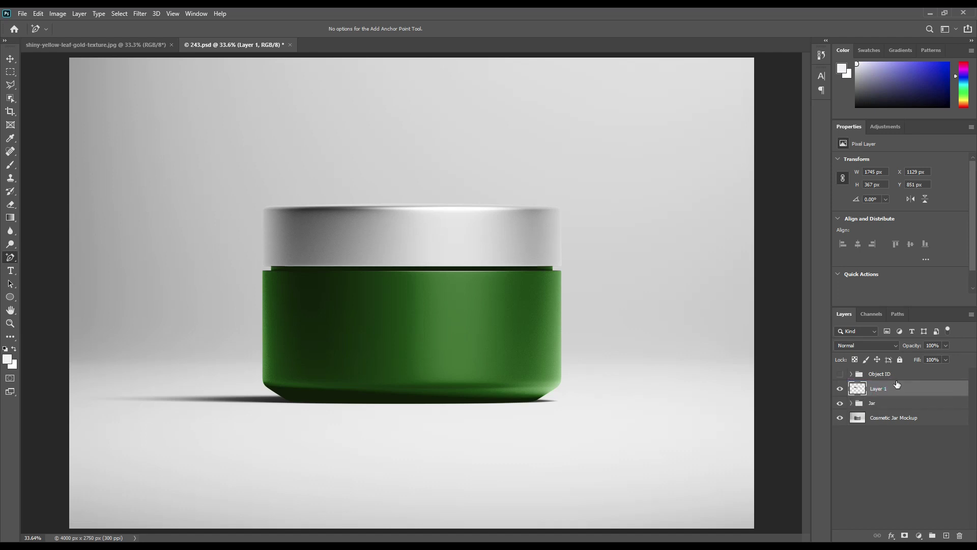
- Add a bright yellow-orange Solid Color fill layer and clip it to the cap pixel layer
click(919, 536)
click(935, 361)
drag(612, 175, 645, 267)
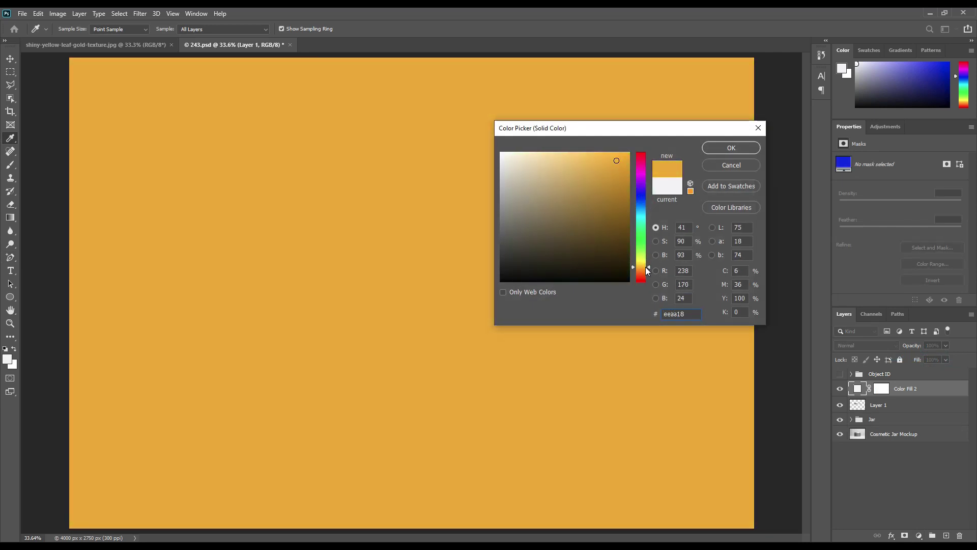
drag(612, 151, 617, 151)
click(731, 148)
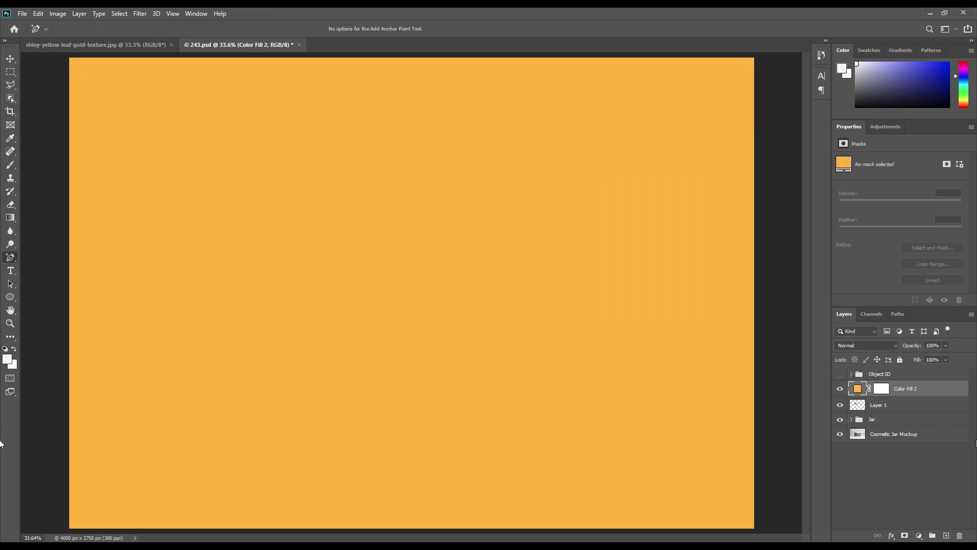
right_click(928, 387)
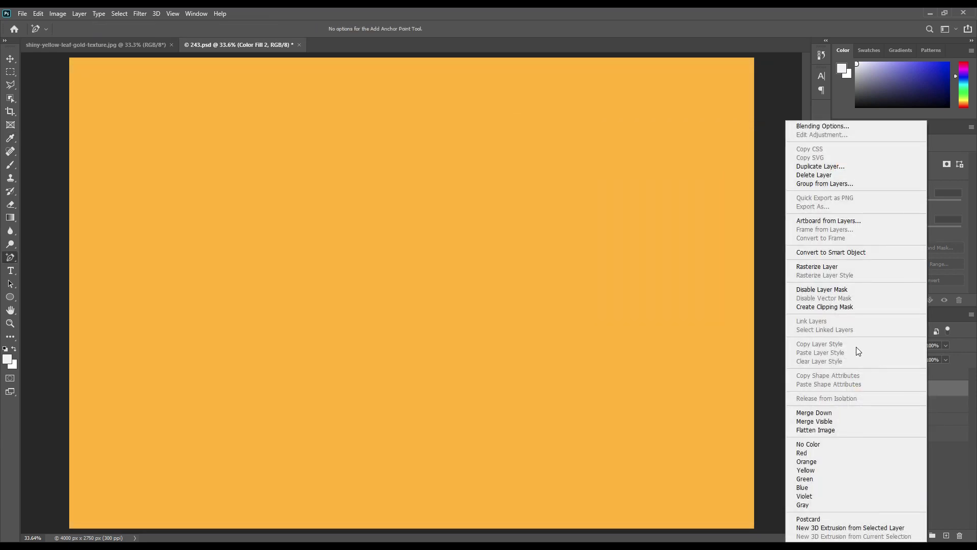
click(839, 306)
- Label the orange fill layer with the Red layer color and set its blend mode to Hard Light
right_click(933, 392)
click(829, 456)
click(887, 345)
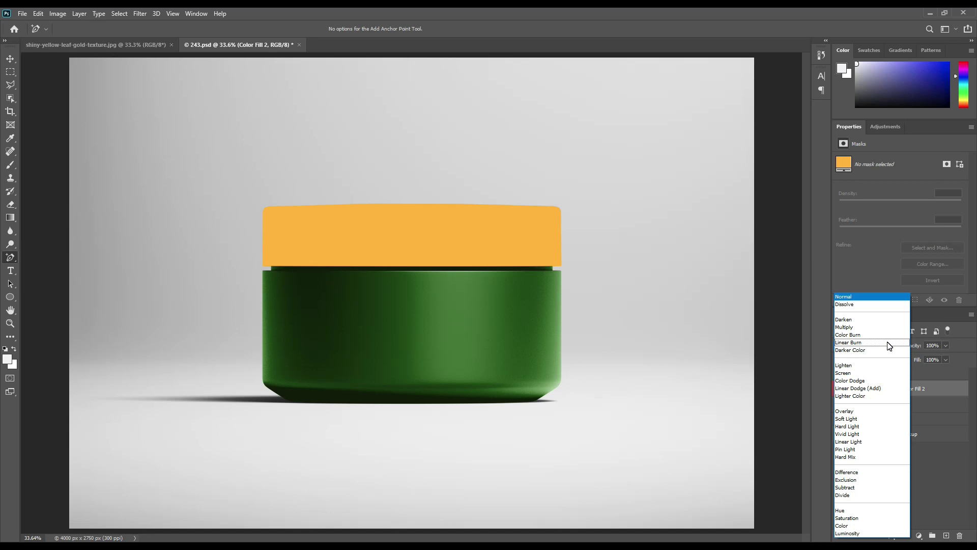
click(866, 427)
- Duplicate the cap pixel layer, move the original above the orange fill and set its blend mode to Multiply
click(897, 404)
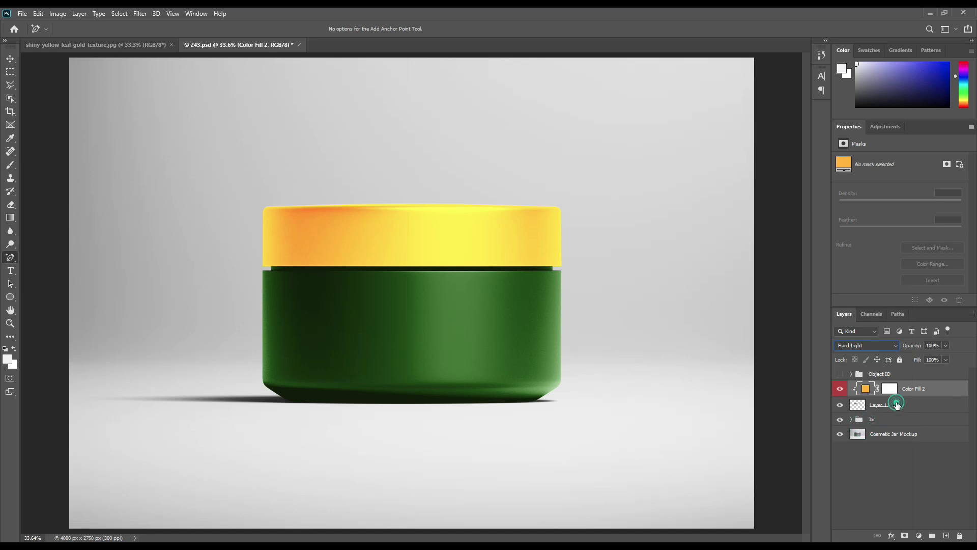
key(ctrl+j)
drag(912, 424, 929, 389)
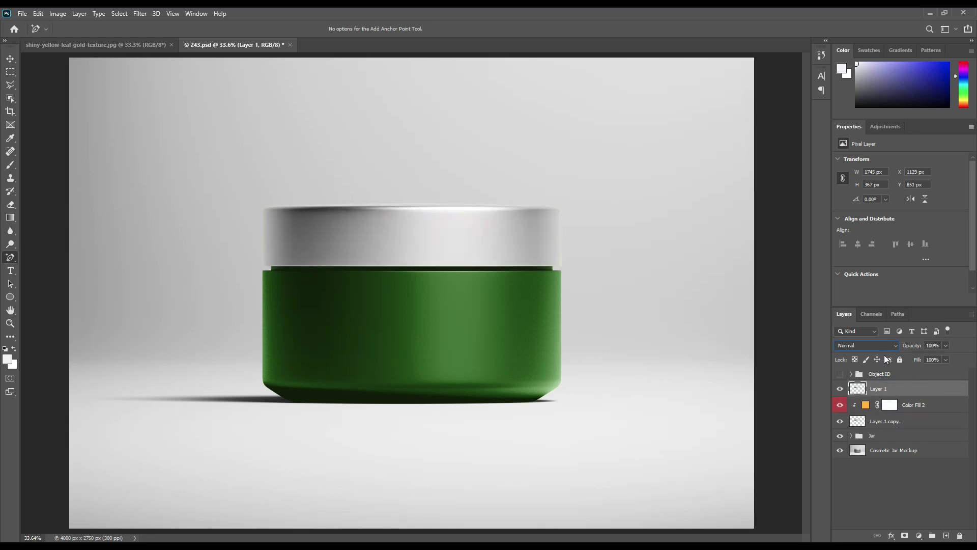
click(878, 346)
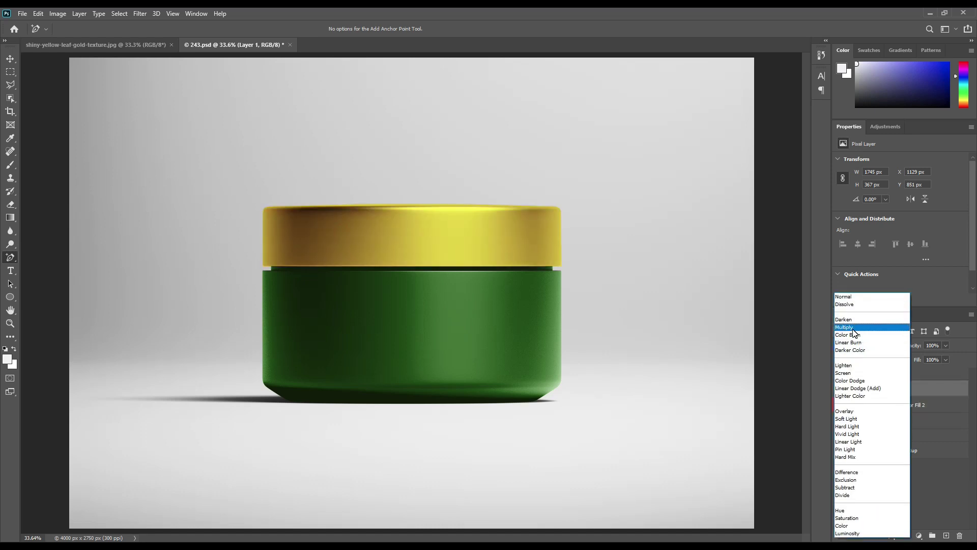
click(854, 328)
- Rename the Multiply cap layer as Shadow
double_click(886, 388)
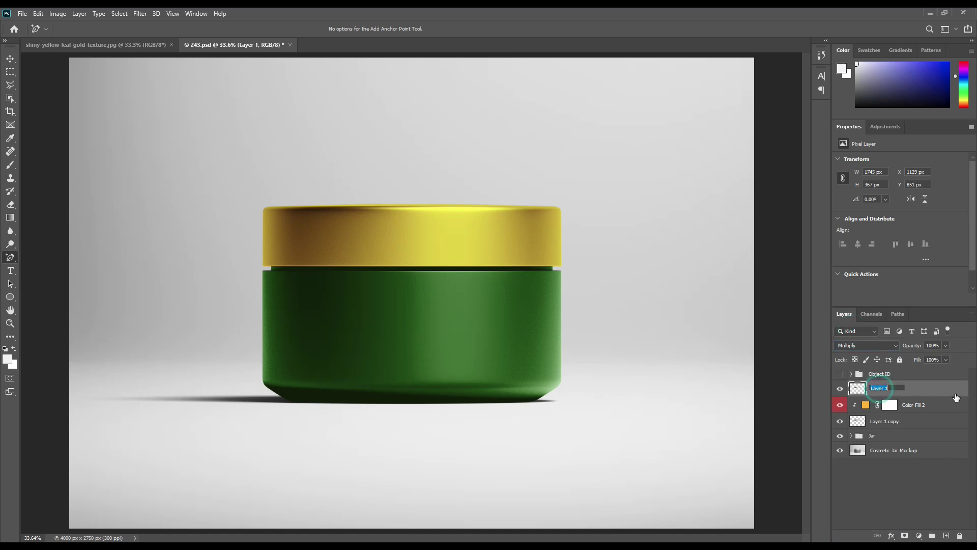
text(Shadow)
key(Return)
- Duplicate the cap's Shadow layer and set the duplicate's blend mode to Screen
key(ctrl+j)
click(878, 345)
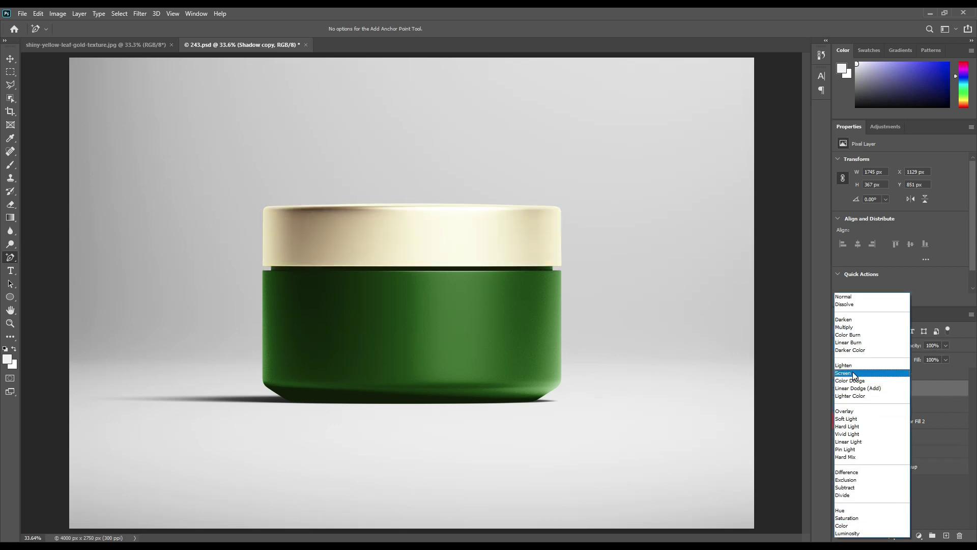
click(845, 372)
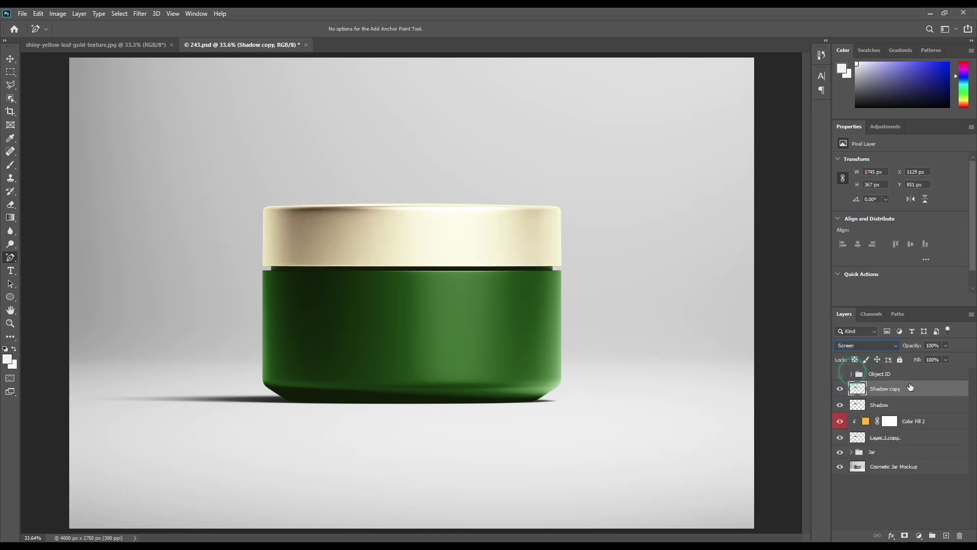
- Apply Levels to the Shadow copy layer, raising the black input level to about 185 and lowering the white output level
click(57, 13)
mouse_move(112, 40)
click(186, 47)
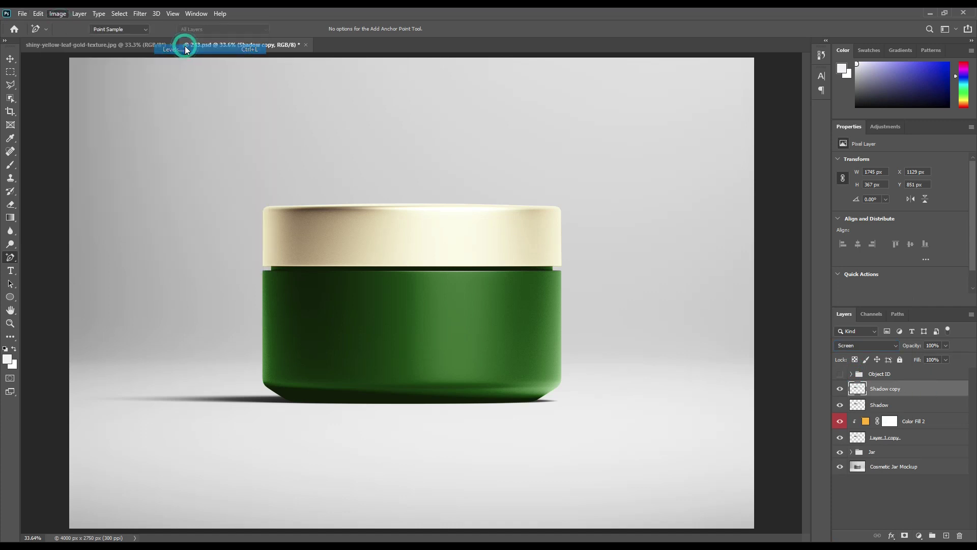
drag(574, 244, 668, 248)
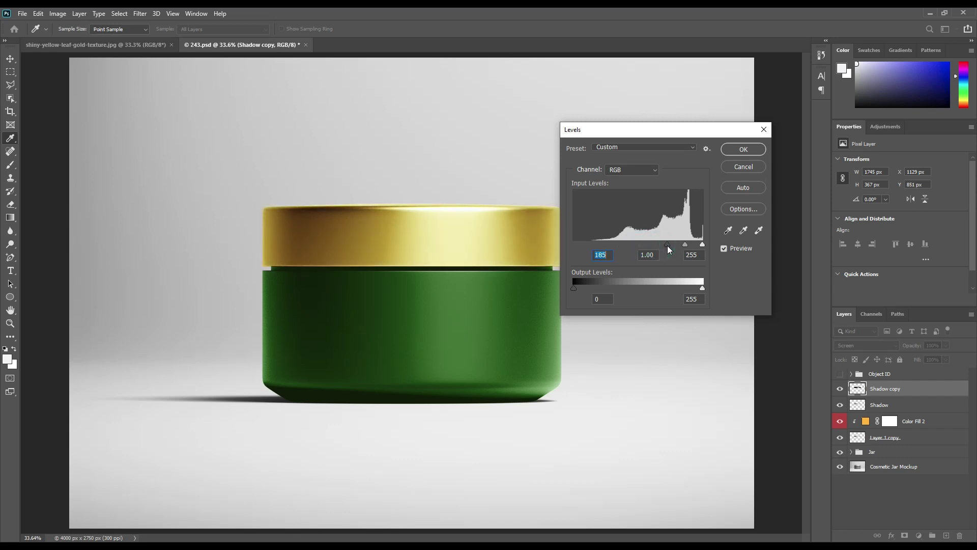
click(667, 245)
drag(703, 288, 682, 287)
click(735, 150)
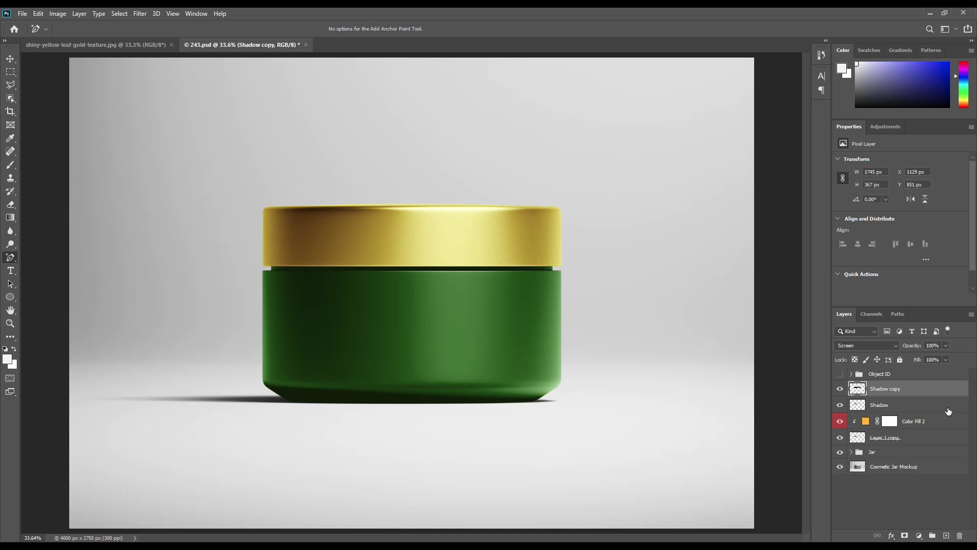
- Group the cap layers from Shadow copy down to Layer 1 copy and name the group Cap
shift+click(920, 441)
drag(929, 439, 931, 535)
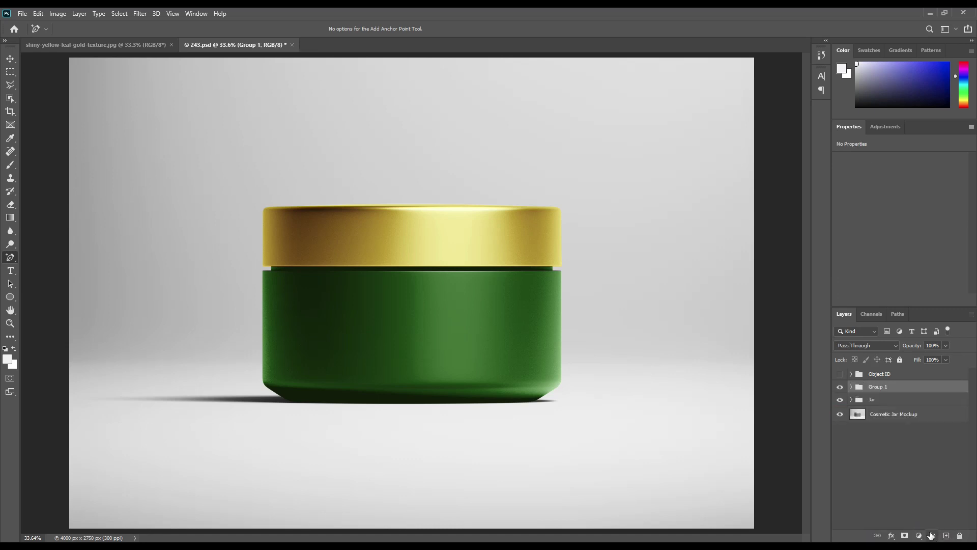
double_click(878, 388)
text(Cap)
key(Return)
click(928, 391)
- Draw a rectangle shape about 1814 by 819 px covering the jar body and recolor it saturated blue
click(14, 296)
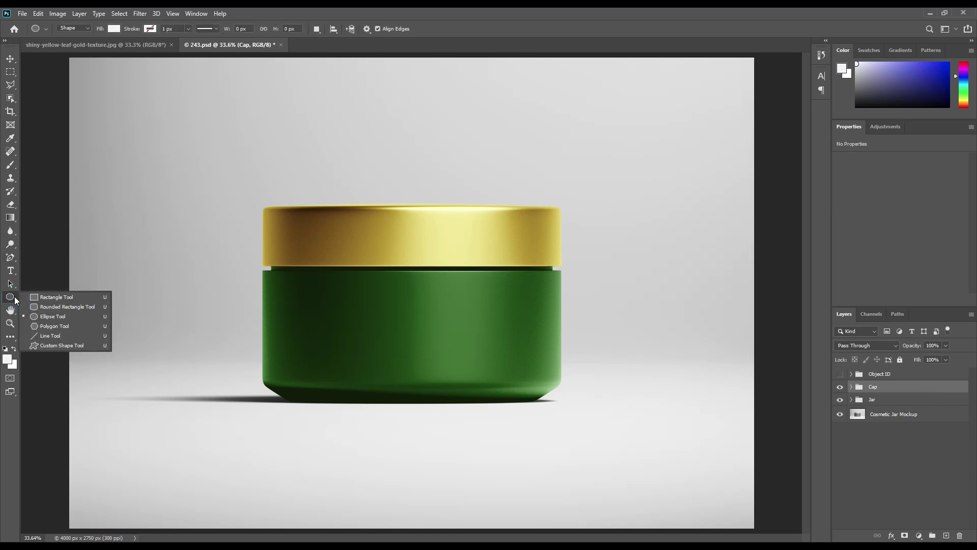
click(31, 297)
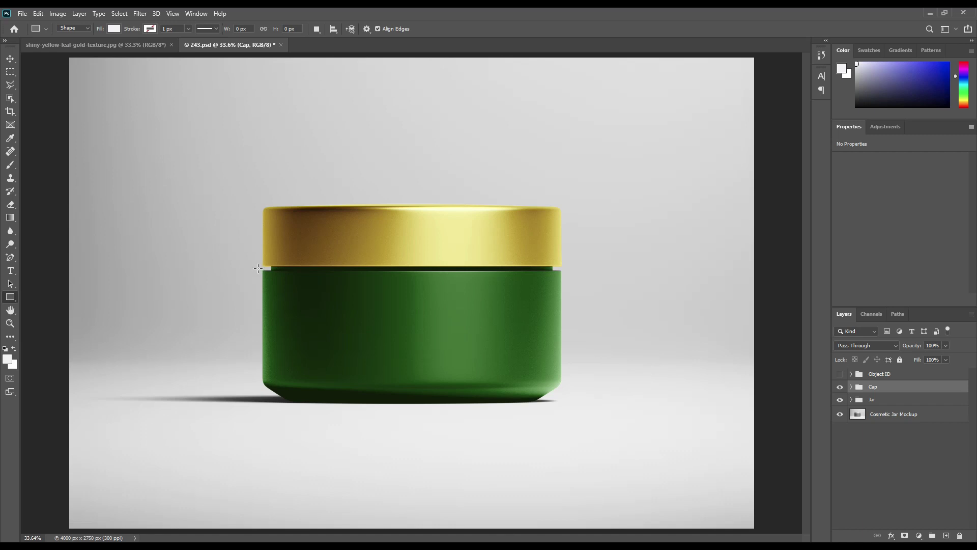
drag(257, 266, 568, 405)
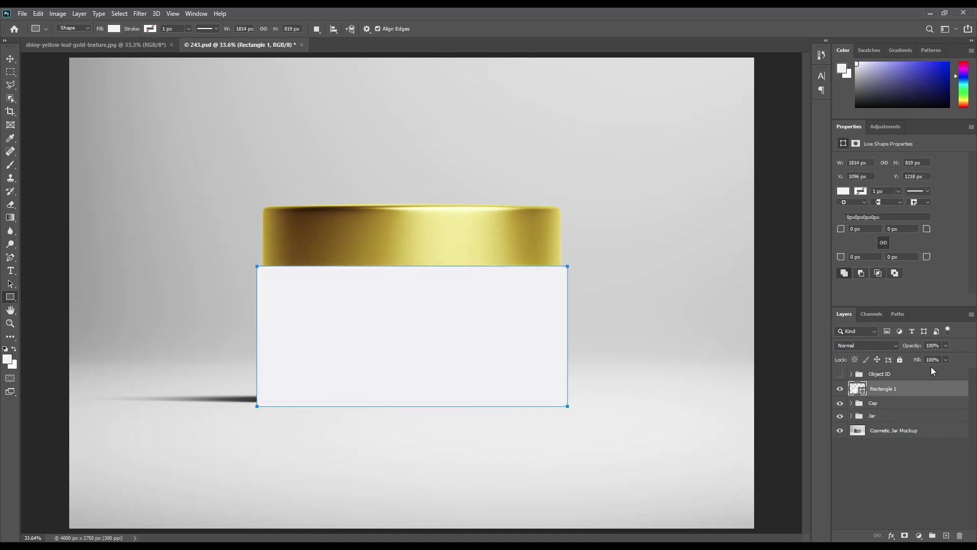
double_click(858, 388)
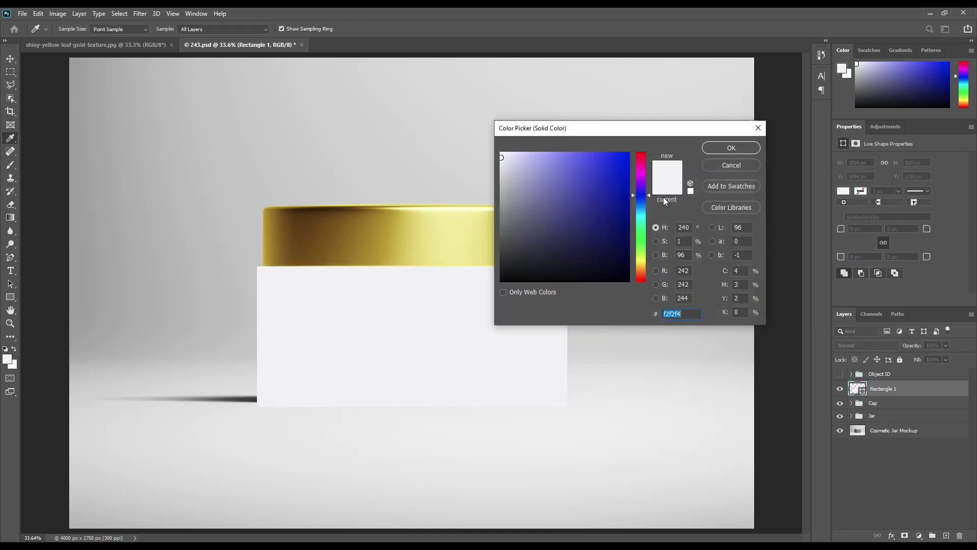
click(620, 155)
click(724, 149)
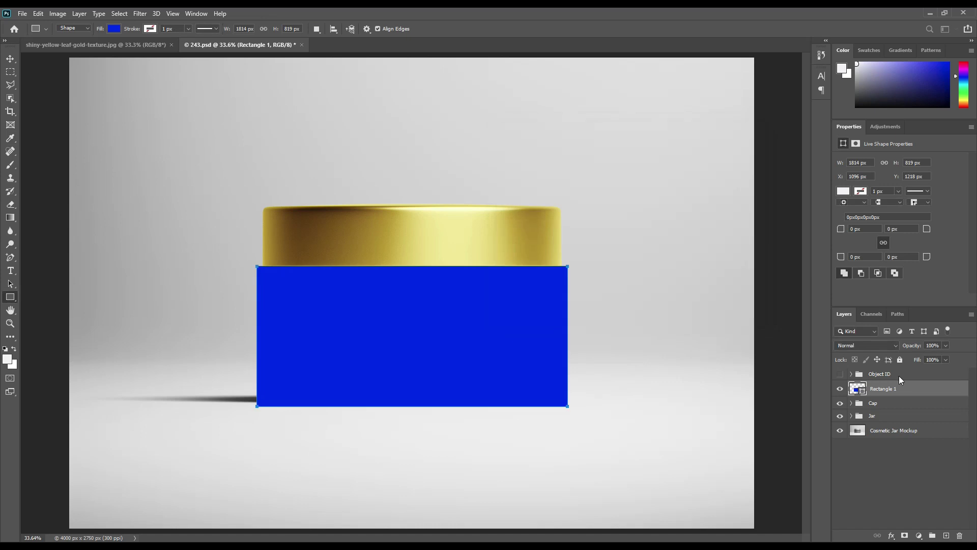
- Convert the blue rectangle to a smart object and label its layer Red
right_click(911, 389)
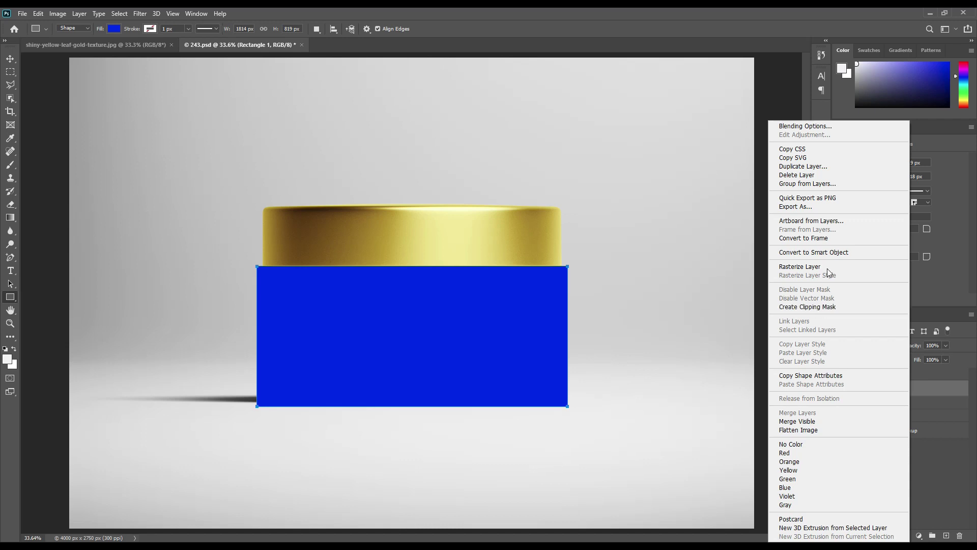
click(823, 253)
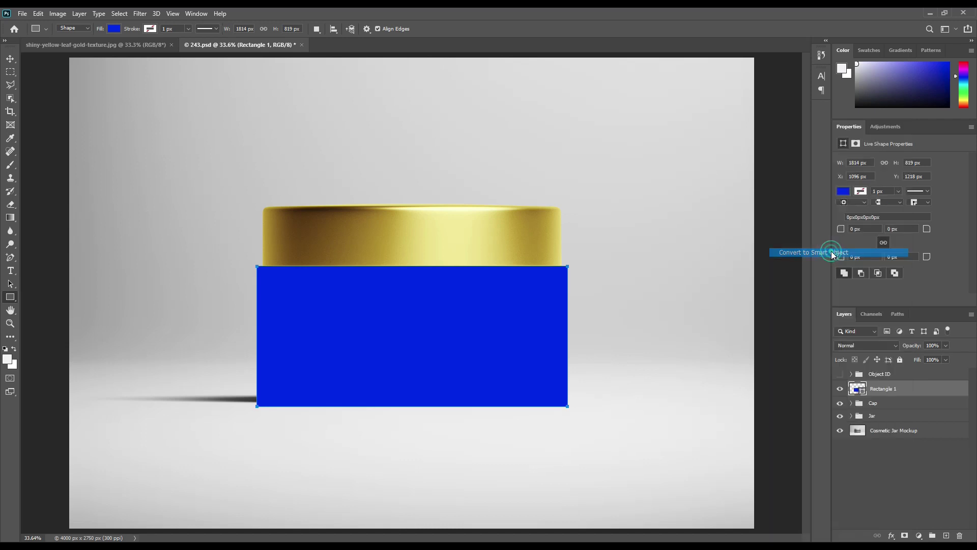
right_click(928, 390)
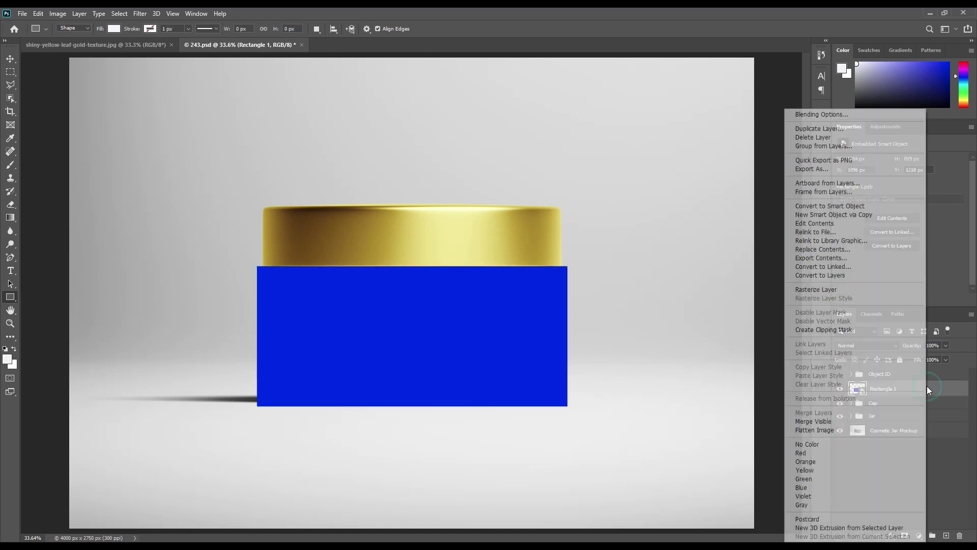
click(819, 452)
- Lower the rectangle's opacity to 39% and warp it with the Arch style at a bend of -4.3%
drag(919, 345, 901, 344)
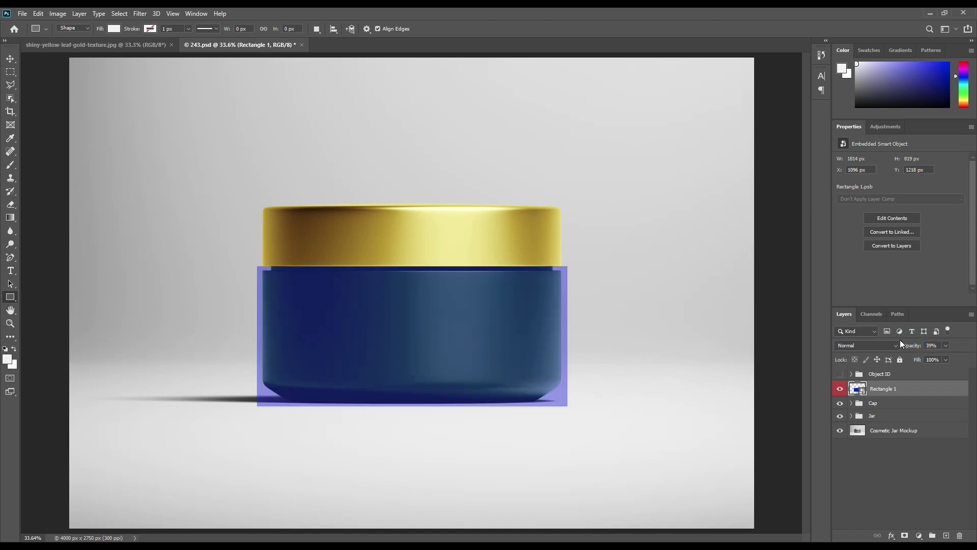
key(ctrl+t)
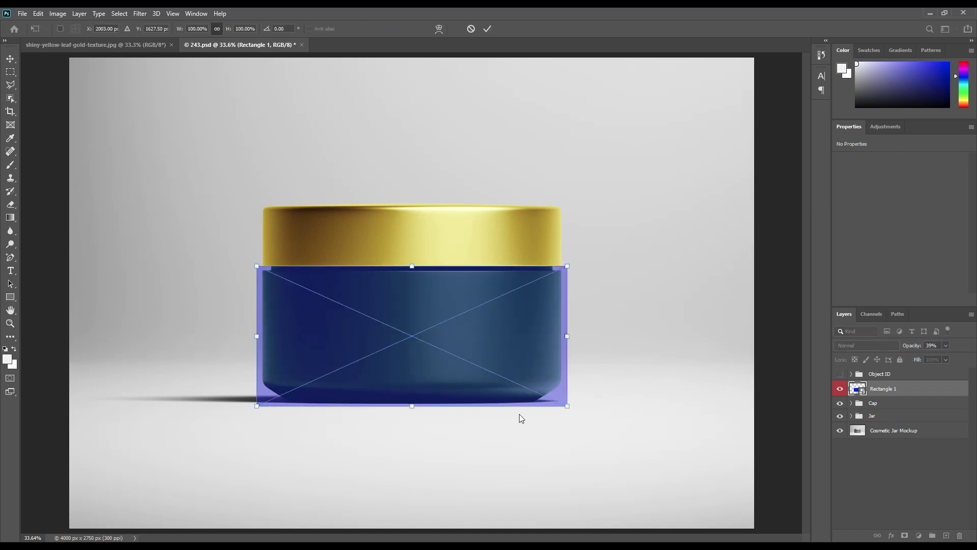
right_click(425, 300)
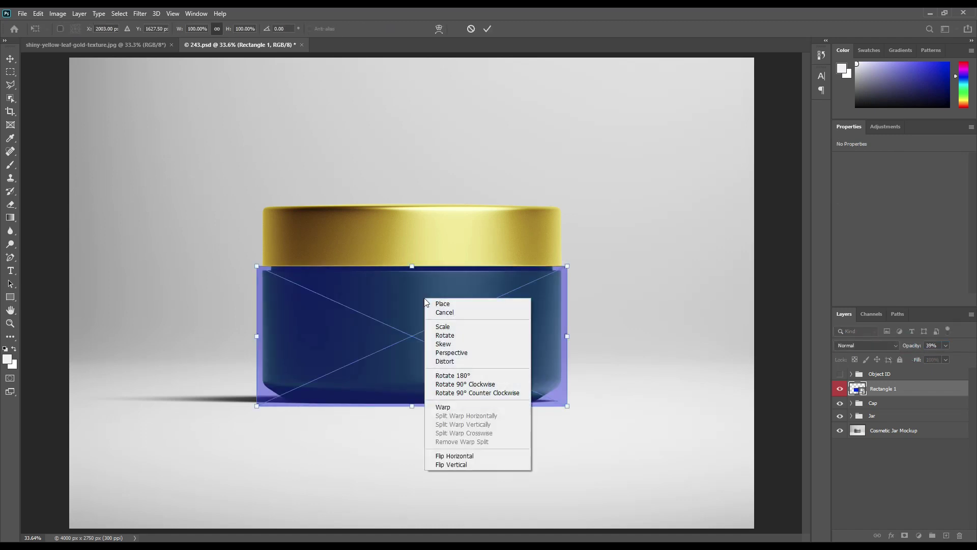
click(443, 407)
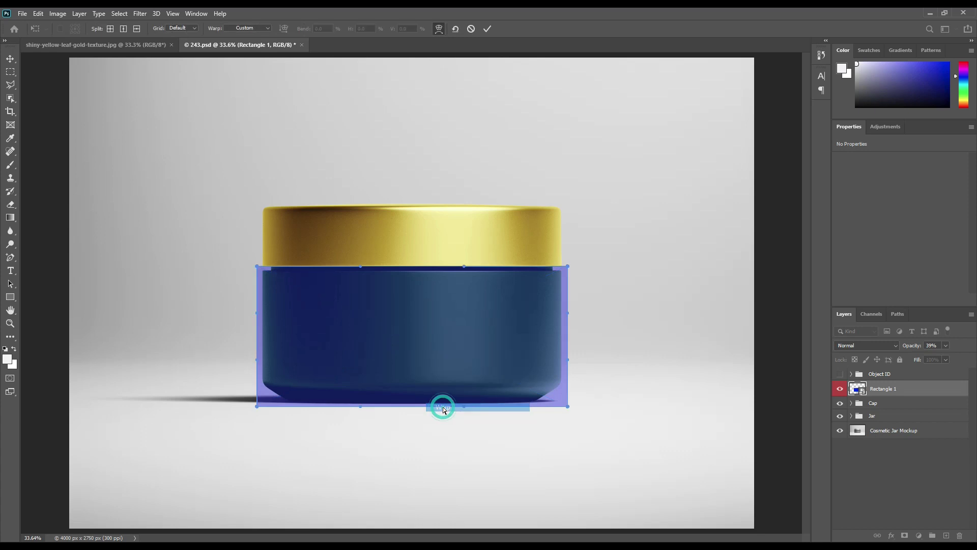
click(258, 29)
click(250, 88)
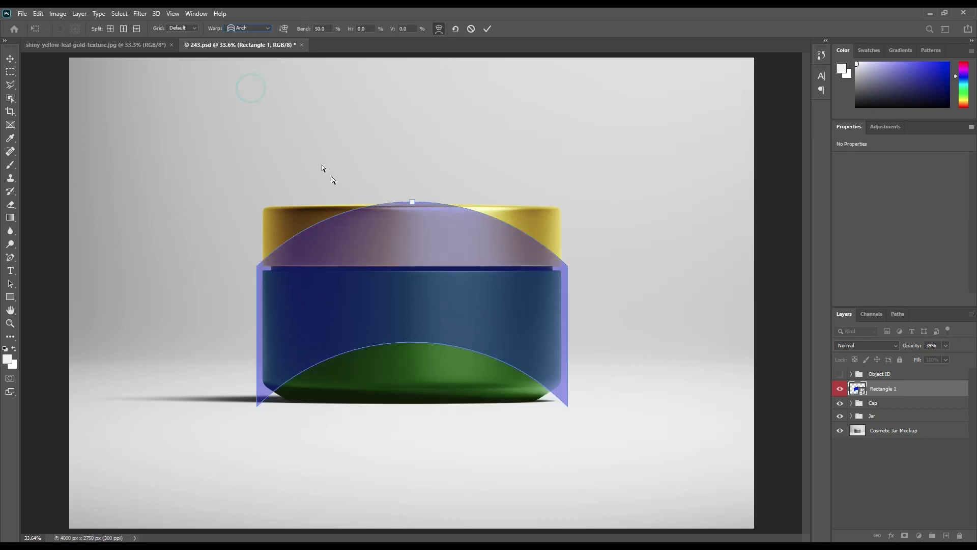
drag(412, 203, 412, 273)
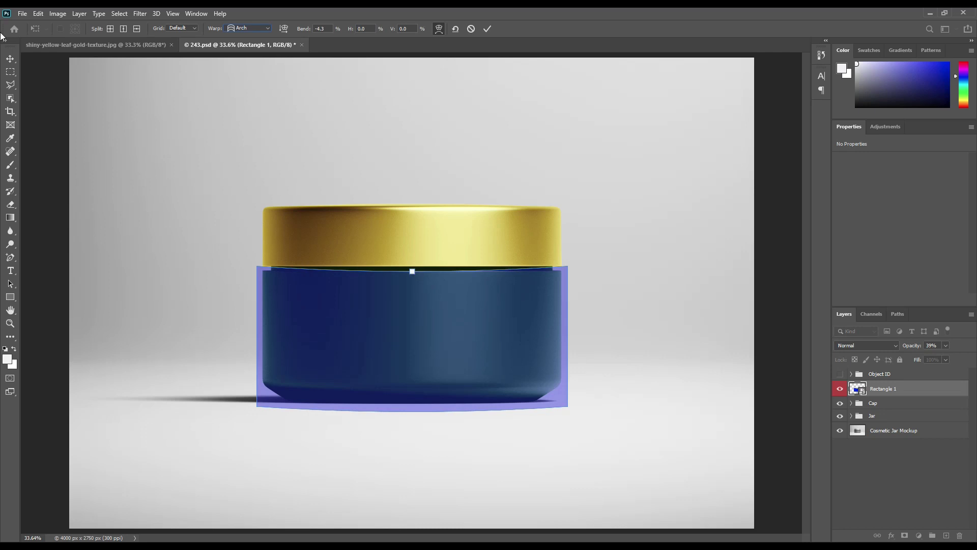
click(489, 29)
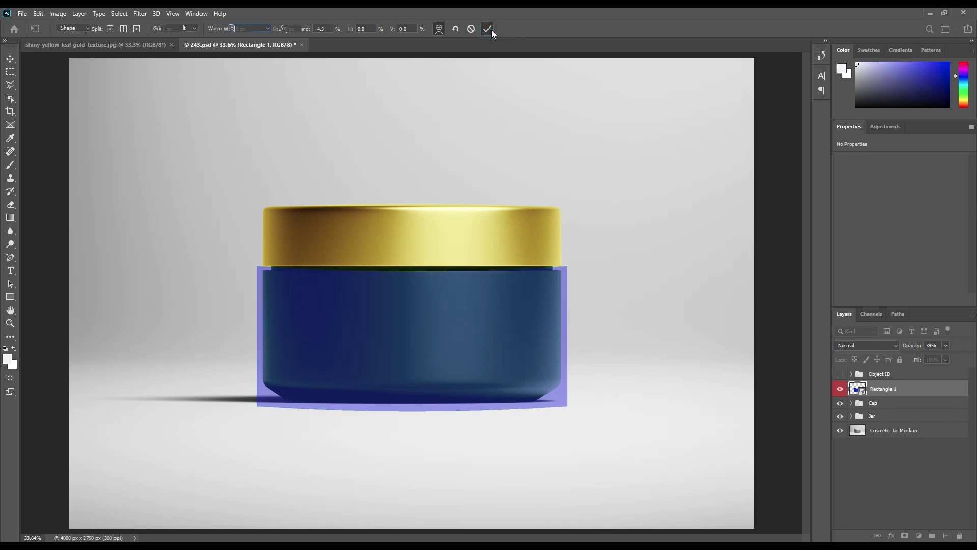
- Nudge the warped rectangle up to Y 1190 px and restore its opacity to 100%
click(10, 58)
key(Up)
key(Up)
key(Up)
key(Up)
key(Up)
key(Up)
key(Up)
key(Up)
key(Up)
key(Up)
key(Up)
key(Up)
key(Up)
key(Up)
key(Up)
key(Up)
key(Up)
key(Up)
key(Up)
key(Up)
key(Up)
key(Up)
key(Up)
key(Up)
key(Up)
key(Up)
key(Up)
key(Up)
key(Up)
key(Up)
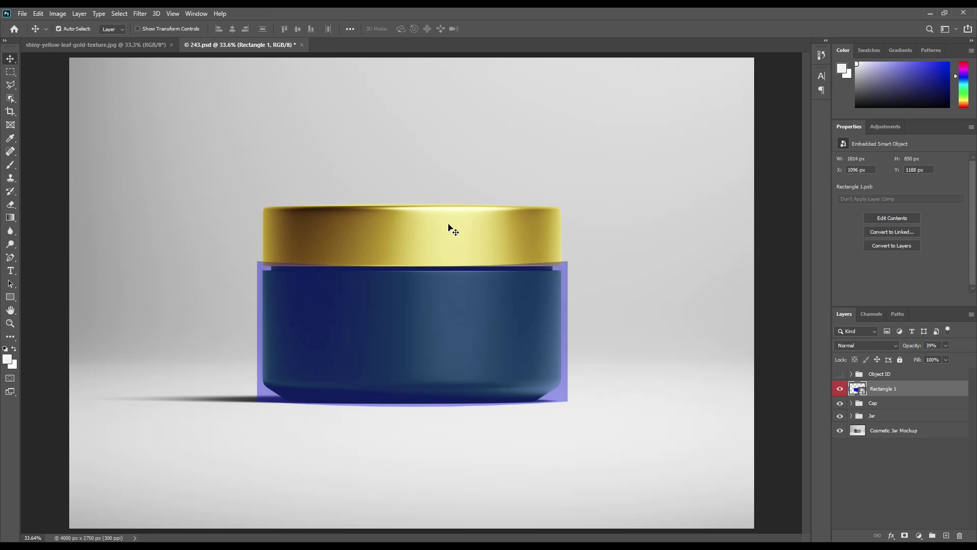
key(Down)
key(Down)
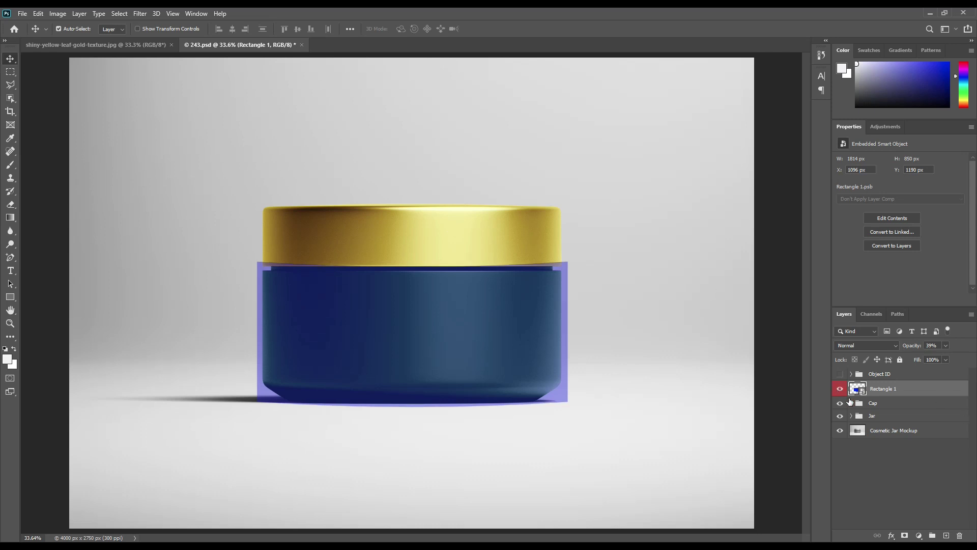
drag(899, 346, 916, 346)
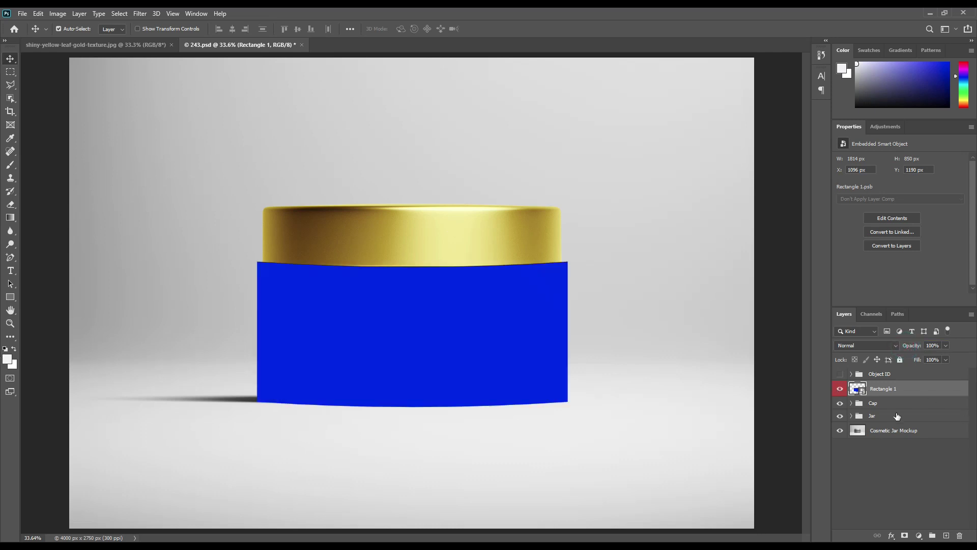
- Mask the blue rectangle to the jar's outline using a selection loaded from the Jar copy layer
click(851, 416)
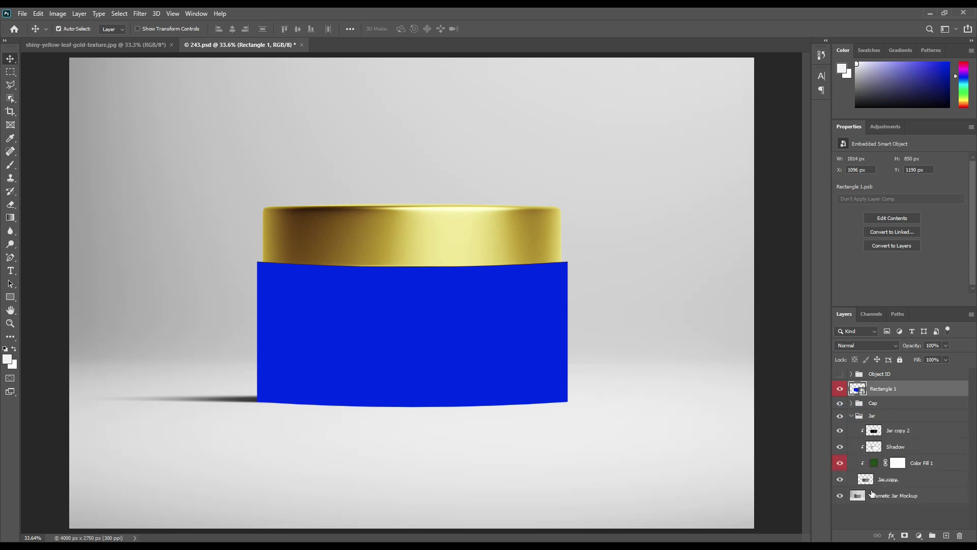
ctrl+click(865, 478)
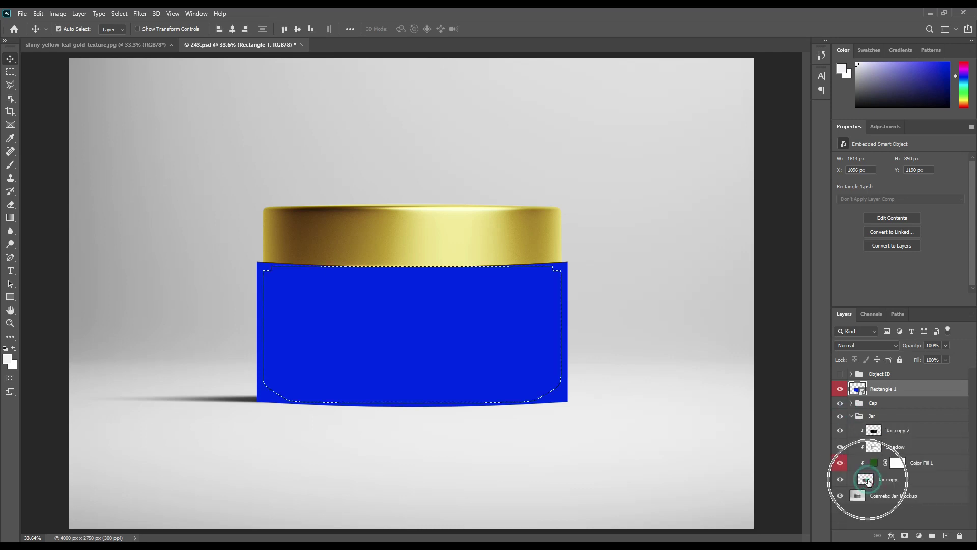
click(893, 390)
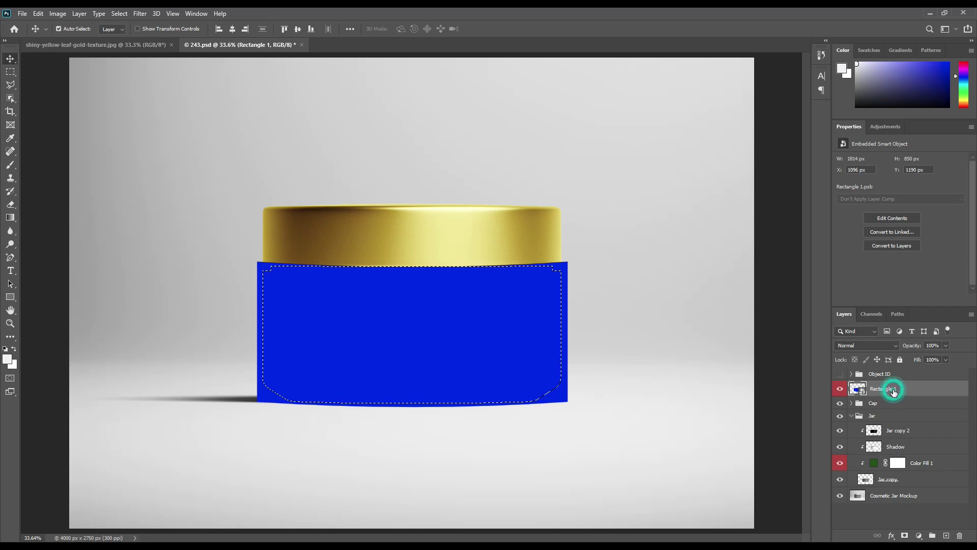
click(903, 536)
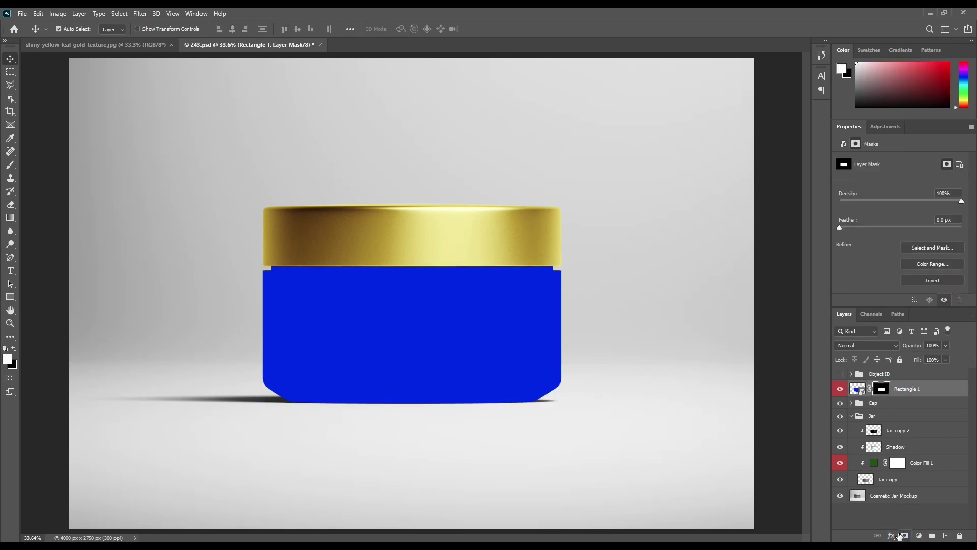
- Duplicate the Jar copy layer, move the original above the blue rectangle and hide it
click(894, 481)
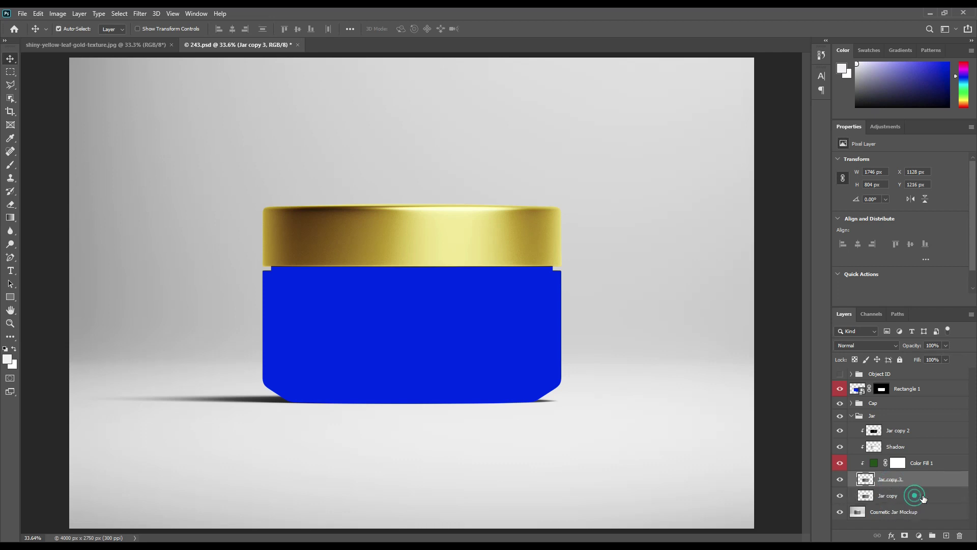
key(ctrl+j)
drag(921, 497, 915, 387)
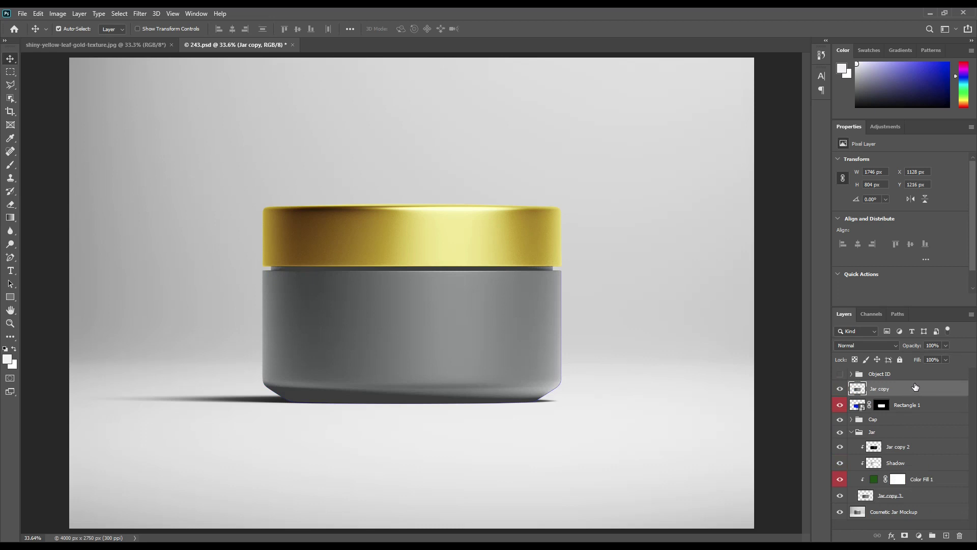
click(851, 432)
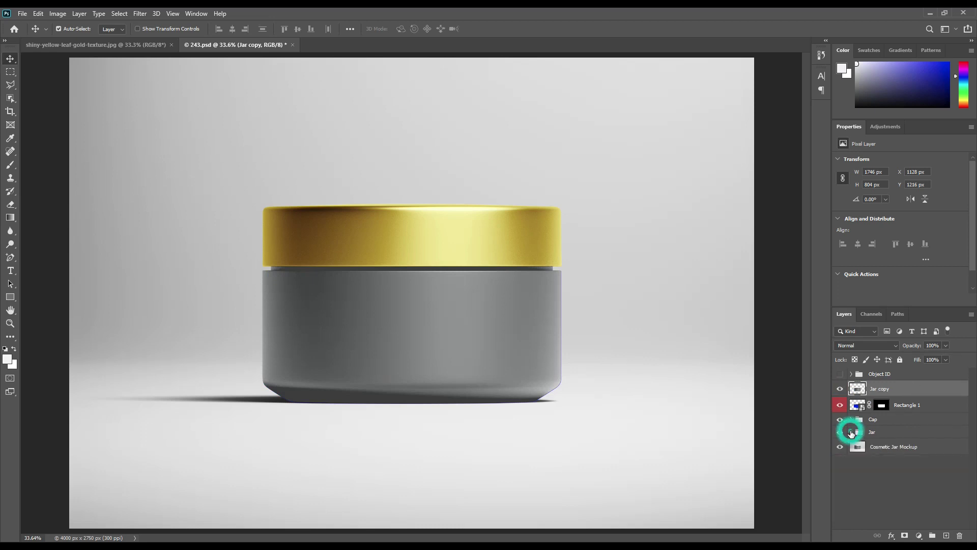
click(840, 390)
- Rename the masked rectangle layer as Label
click(917, 405)
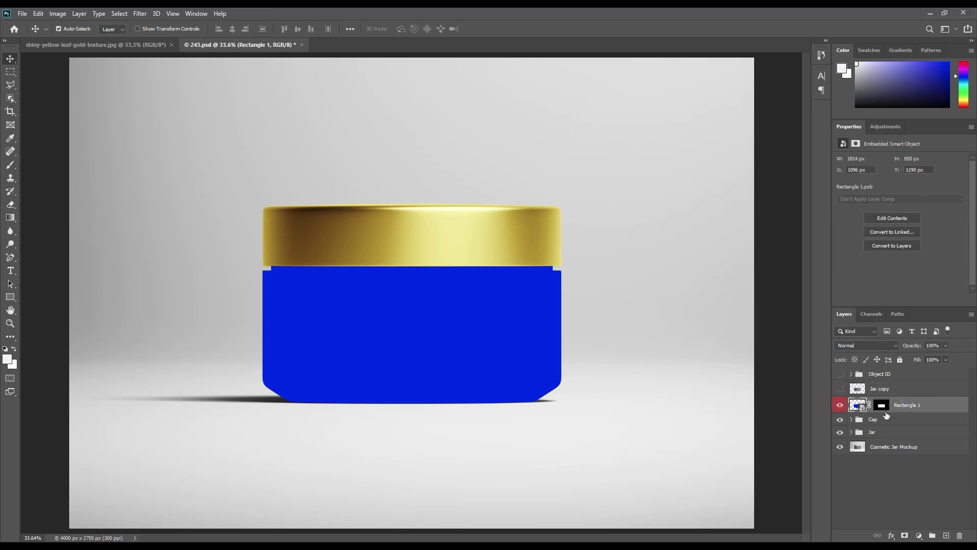
double_click(905, 405)
text(Label)
key(Return)
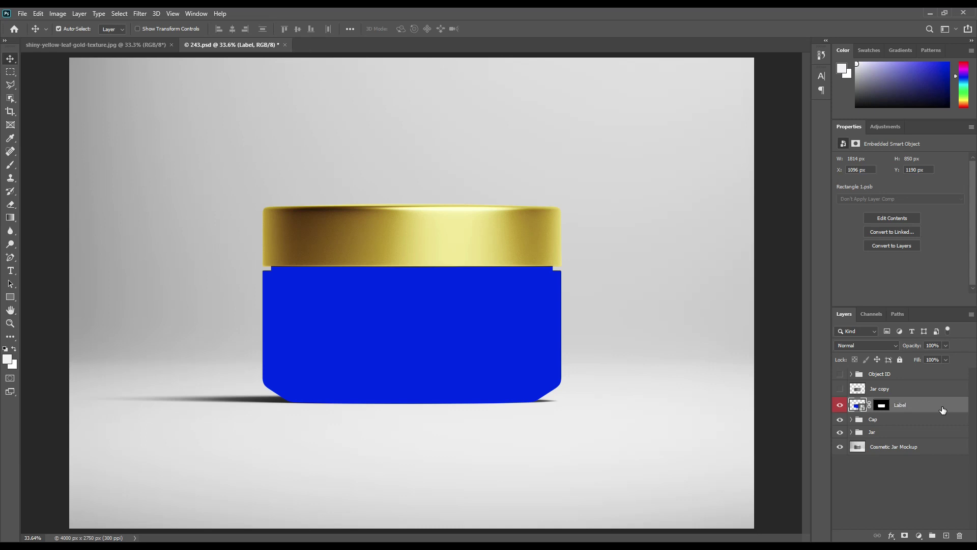
- Open the Label smart object's contents and change the rectangle's fill to black
double_click(859, 405)
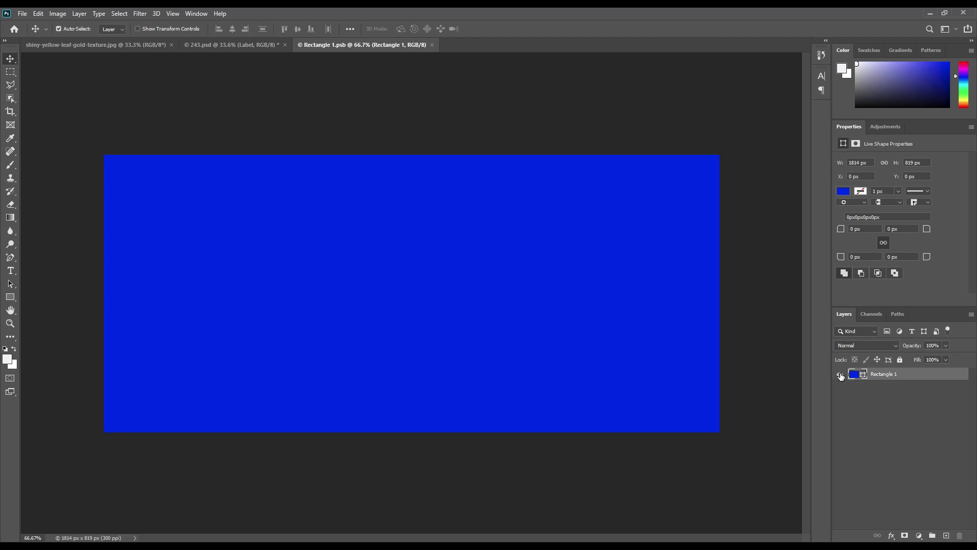
double_click(861, 376)
drag(550, 168, 460, 290)
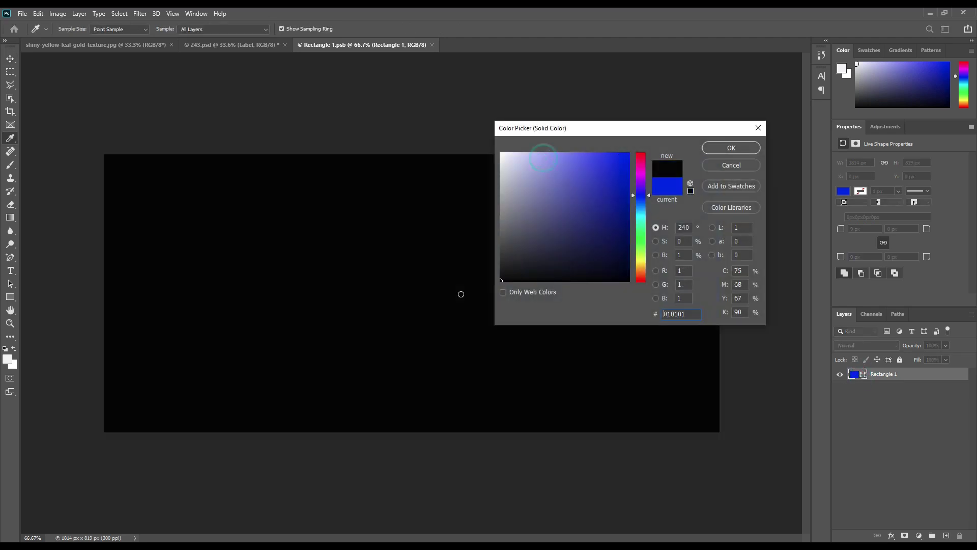
click(737, 152)
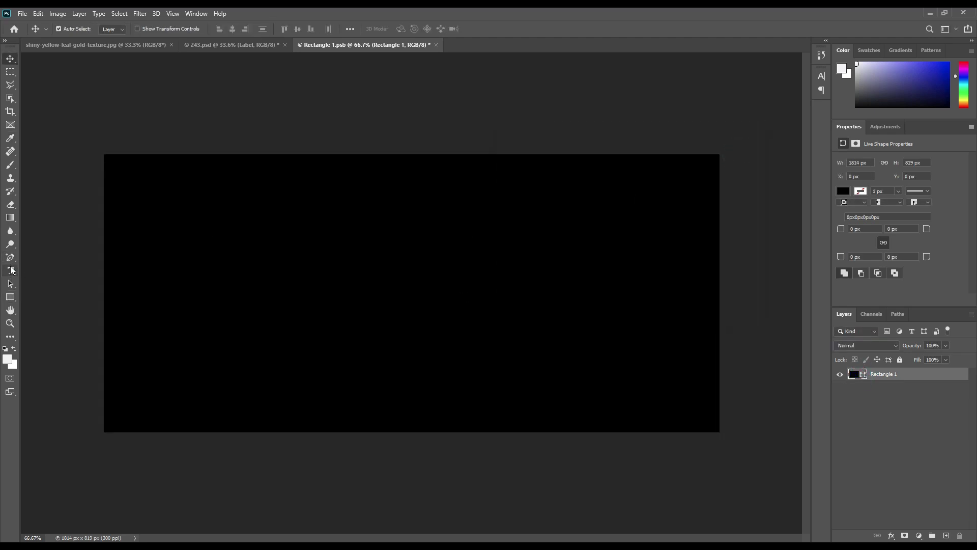
- Add a white horizontal text line reading "COSMETIC JAR" on the black rectangle
click(10, 270)
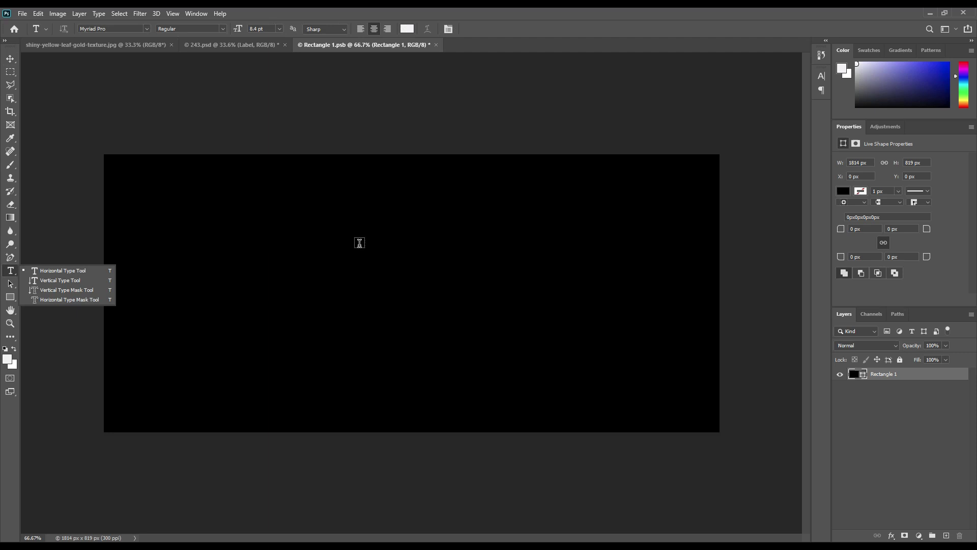
click(347, 257)
click(347, 257)
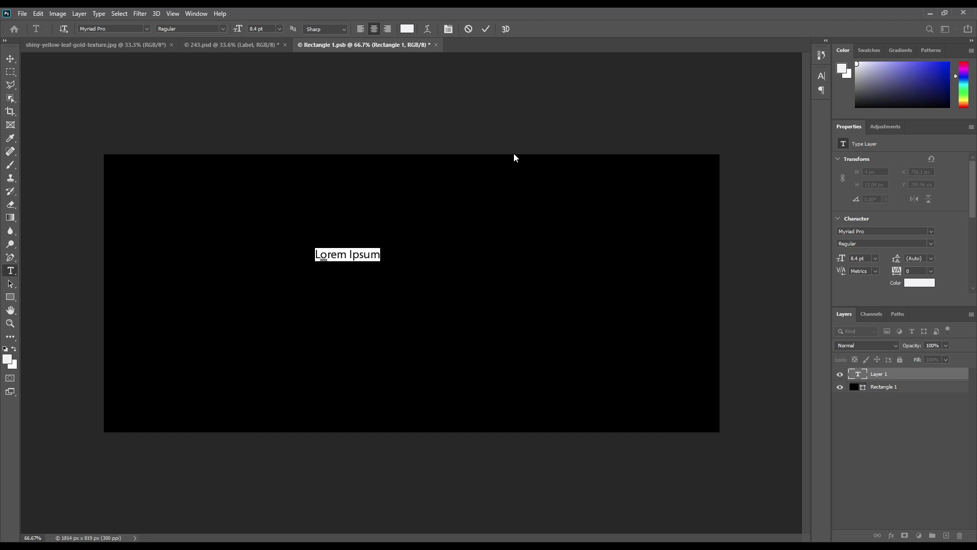
text(COSMET)
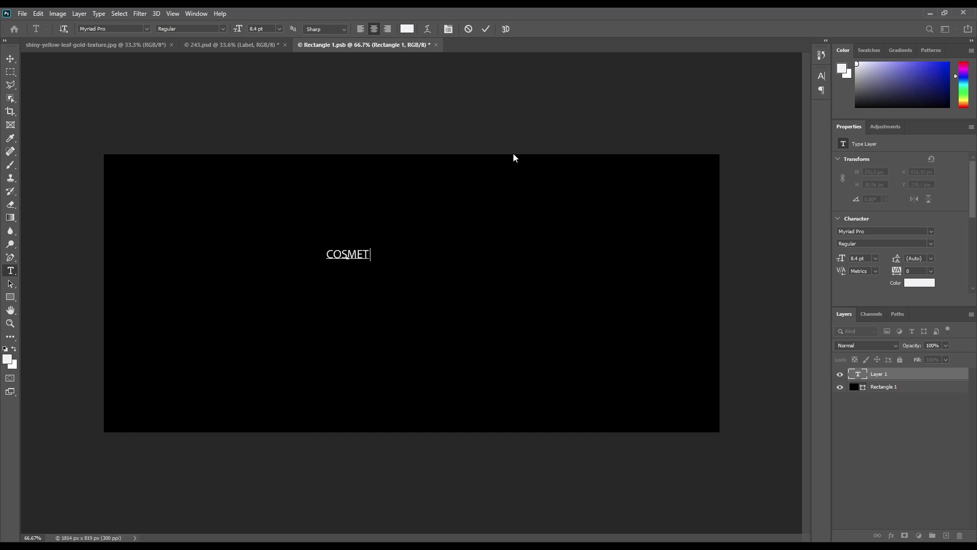
text(IC JAR)
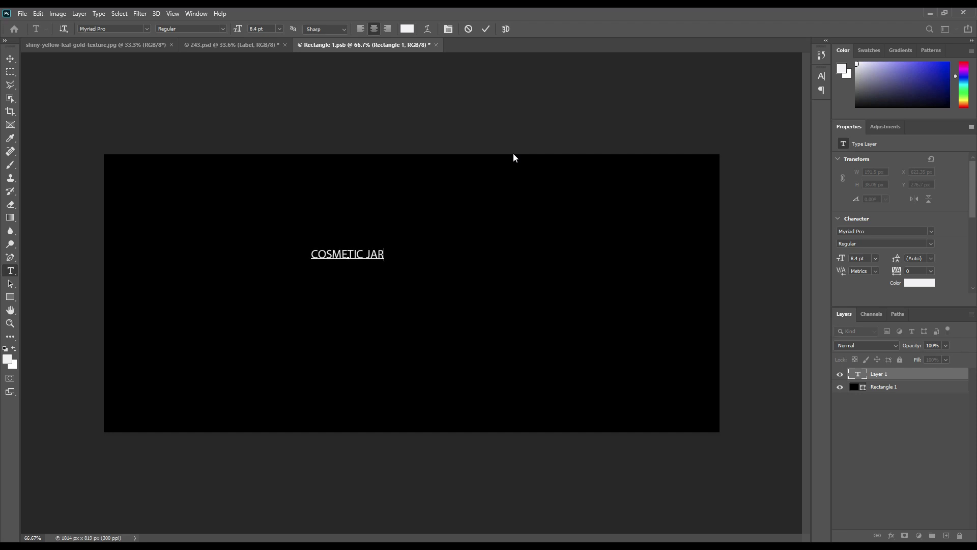
click(485, 29)
- Scale the COSMETIC JAR text to about 452% and center it horizontally on the label
click(10, 59)
key(ctrl+t)
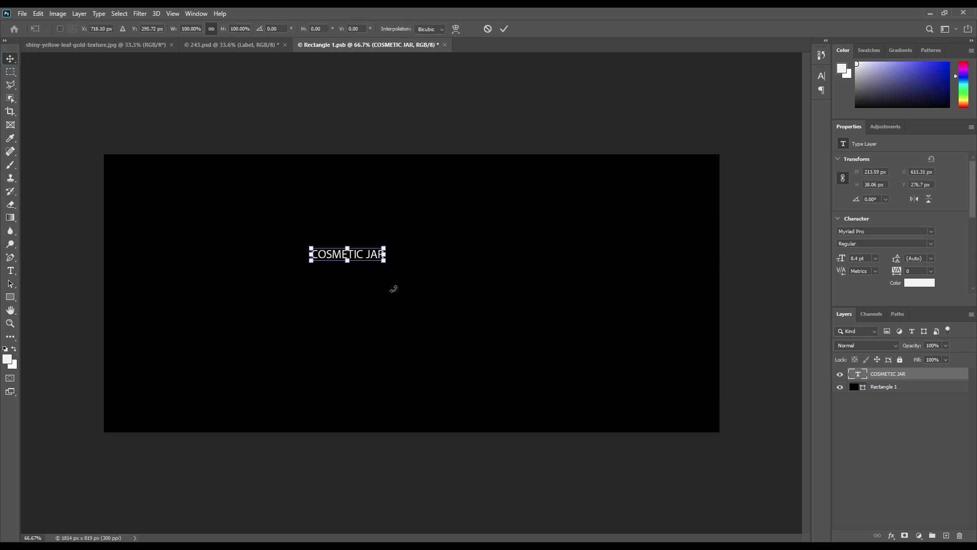
drag(384, 261, 633, 341)
drag(574, 272, 512, 272)
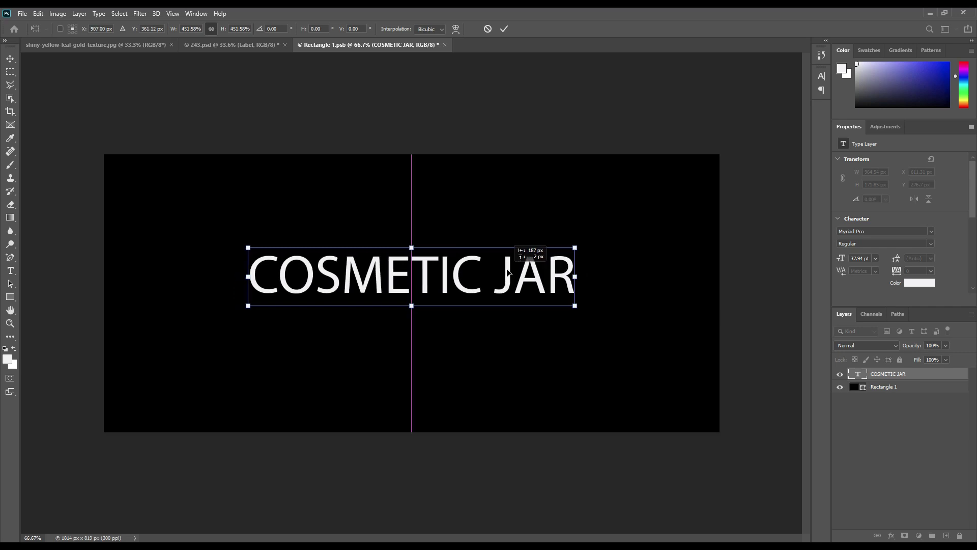
click(503, 29)
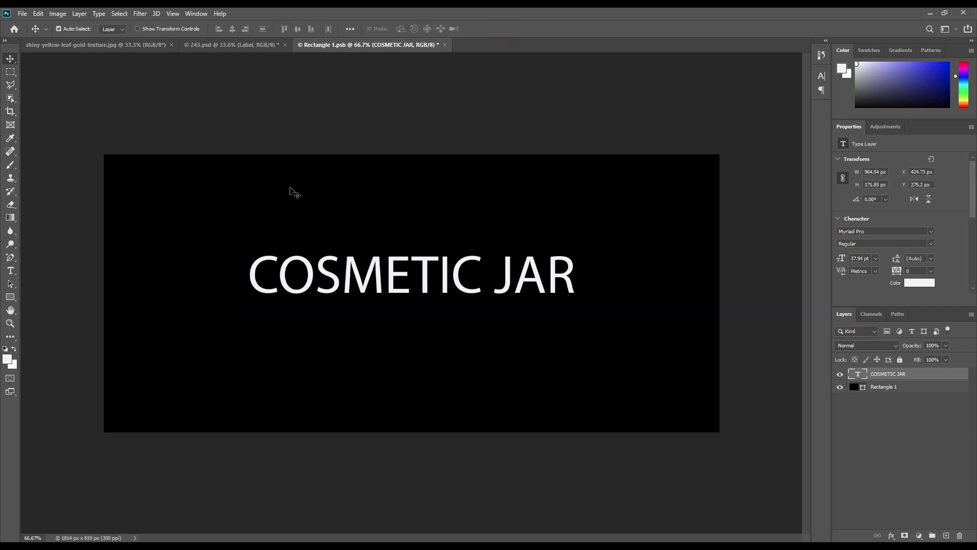
- Draw a thin white bar about 1100 by 10 px above the COSMETIC JAR text and place a duplicate below it
click(10, 297)
drag(232, 234, 604, 237)
click(10, 58)
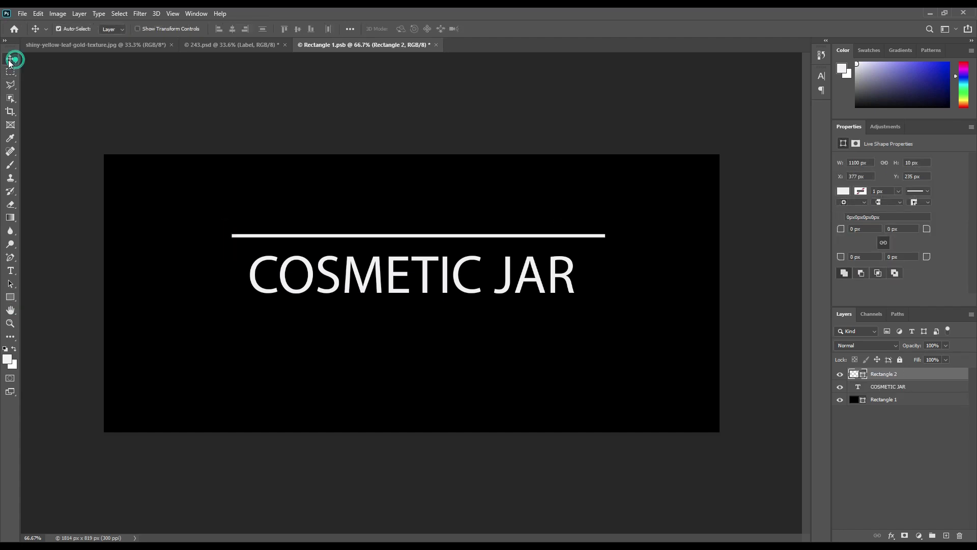
key(ctrl+j)
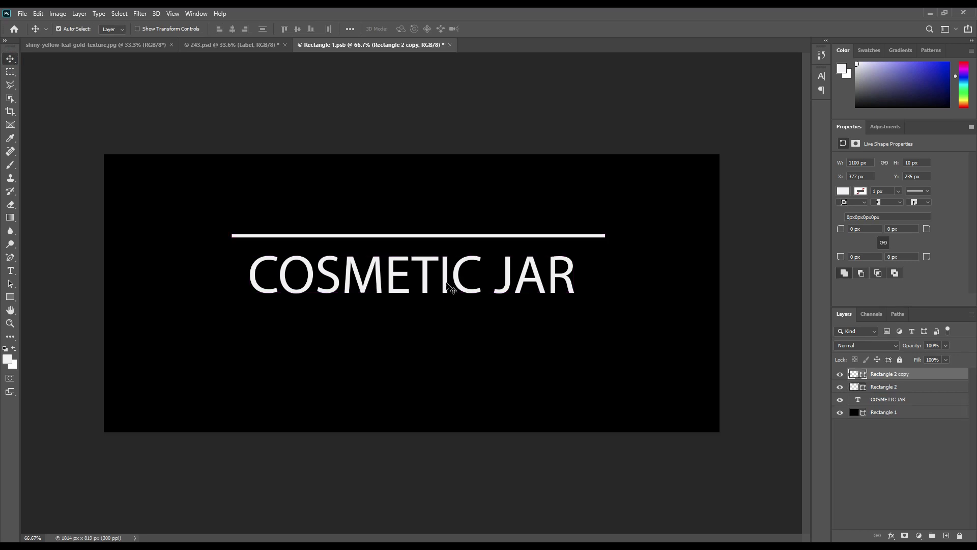
drag(424, 241, 408, 283)
- Align both white bars to the canvas's horizontal center
click(400, 275)
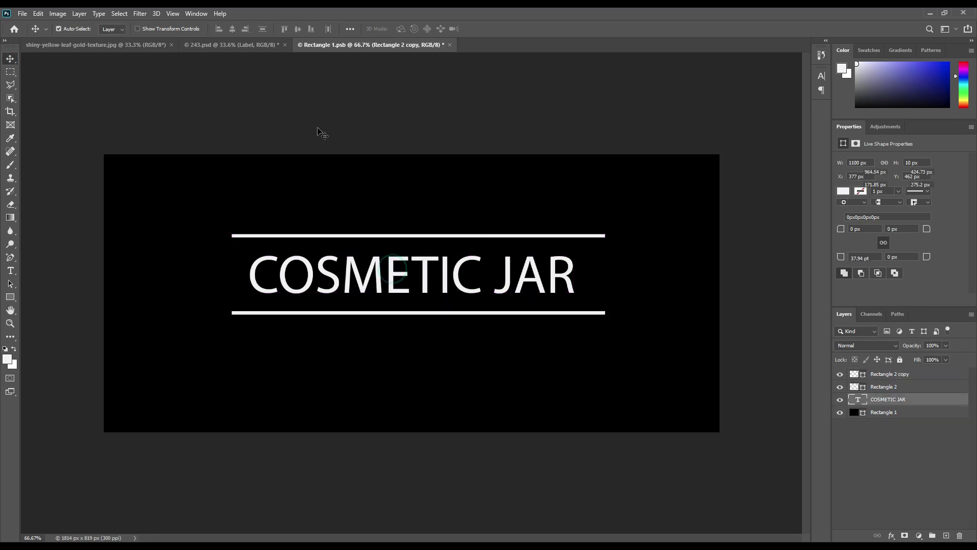
click(350, 29)
click(379, 121)
click(377, 136)
click(319, 55)
click(420, 235)
click(232, 29)
click(421, 319)
click(232, 29)
- Nudge the lower white bar up toward the COSMETIC JAR text to a Y position of 438 px
key(Up)
key(Up)
key(Up)
key(Up)
key(Up)
key(Up)
key(Up)
key(Up)
key(Up)
key(Up)
key(Up)
key(Up)
key(Up)
key(Up)
key(Up)
key(Up)
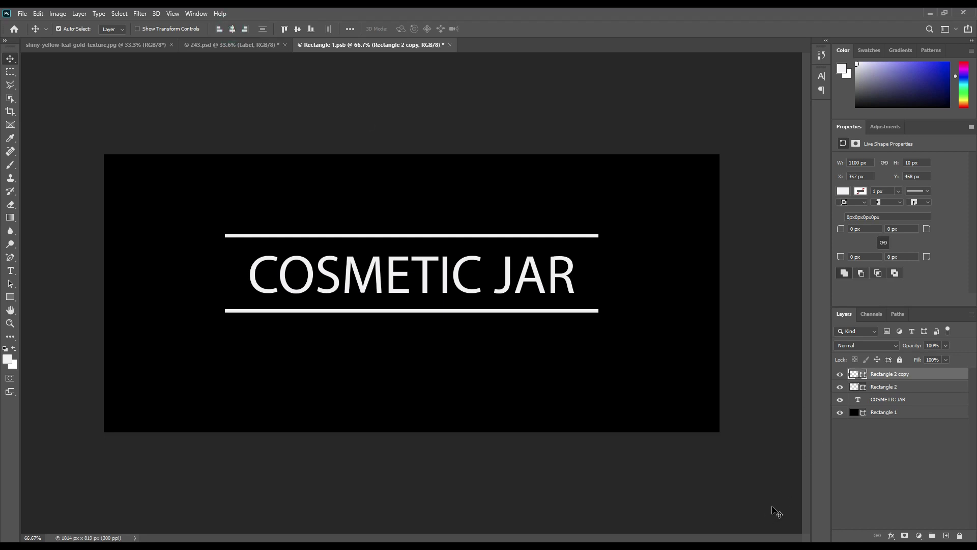
key(Up)
key(Up)
key(Up)
key(Up)
key(Up)
key(Up)
key(Up)
key(Up)
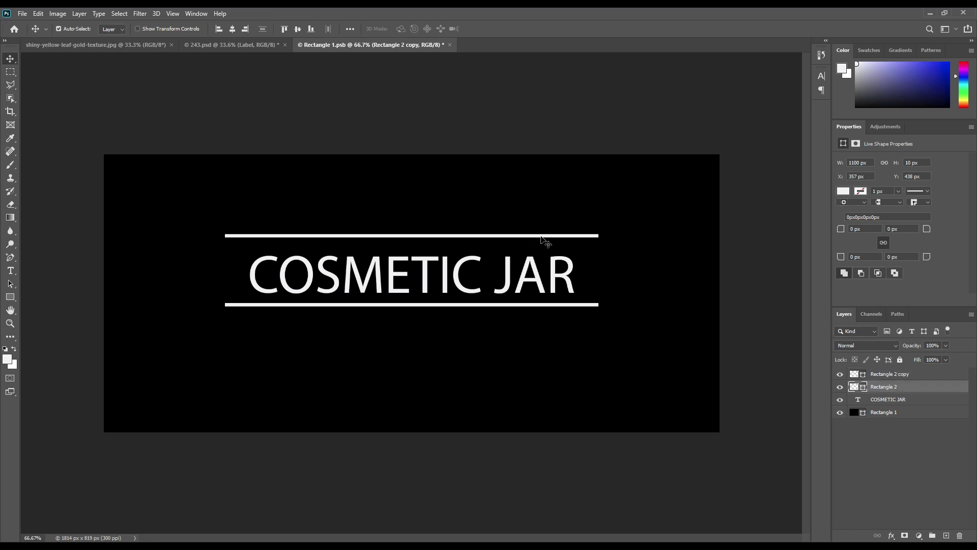
- Nudge the upper white bar down toward the COSMETIC JAR text to a Y position of 262 px
click(541, 236)
key(Down)
key(Down)
key(Down)
key(Down)
key(Down)
key(Down)
key(Down)
key(Down)
key(Down)
key(Down)
key(Down)
key(Down)
key(Down)
key(Down)
key(Down)
key(Down)
key(Down)
key(Down)
key(Down)
key(Down)
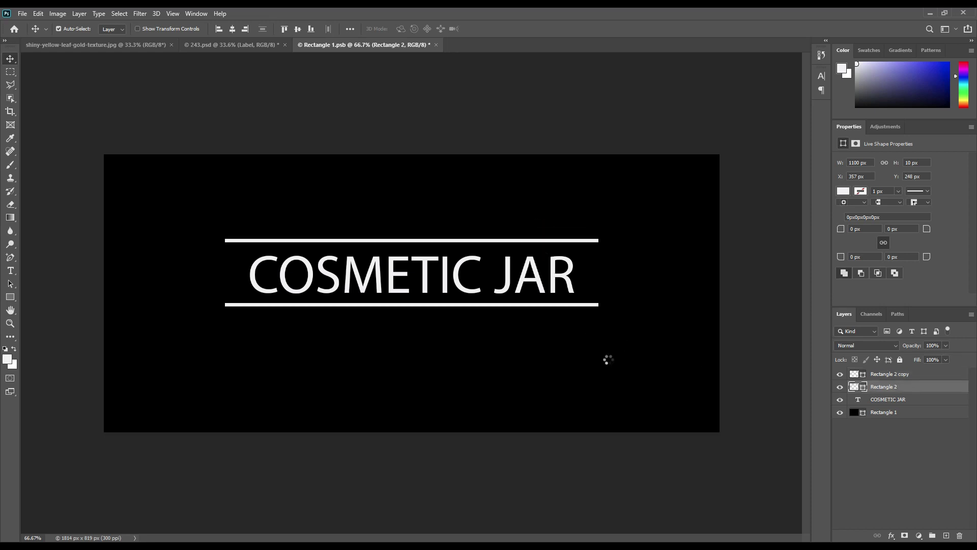
key(Down)
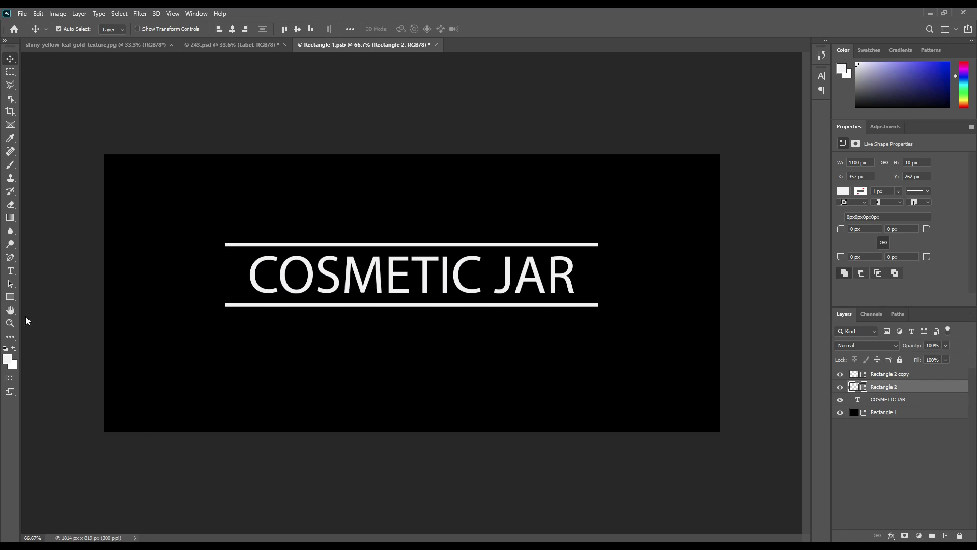
- Add a two-line Lorem ipsum placeholder paragraph below the lower bar in Myriad Pro Bold at 11.4 pt
click(10, 270)
drag(171, 334, 650, 361)
key(Escape)
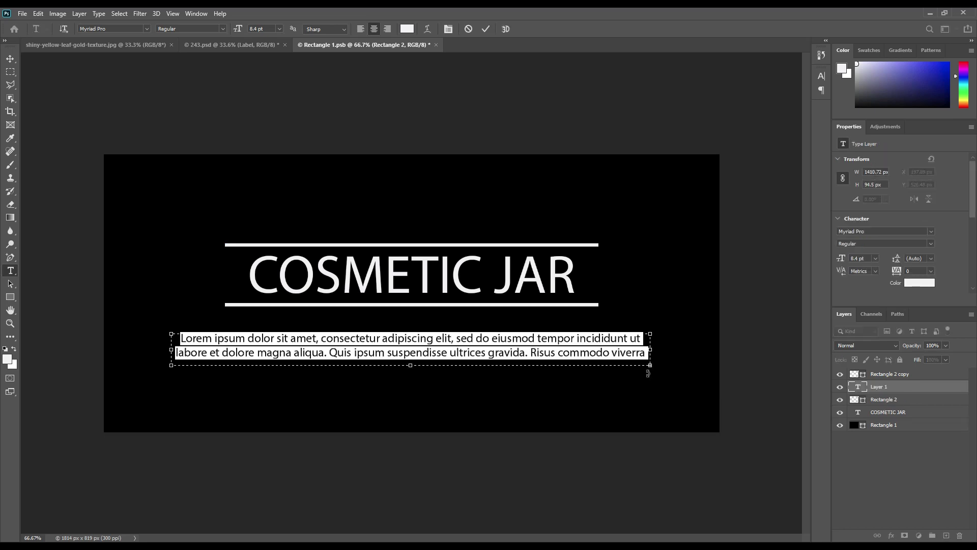
drag(238, 29, 239, 30)
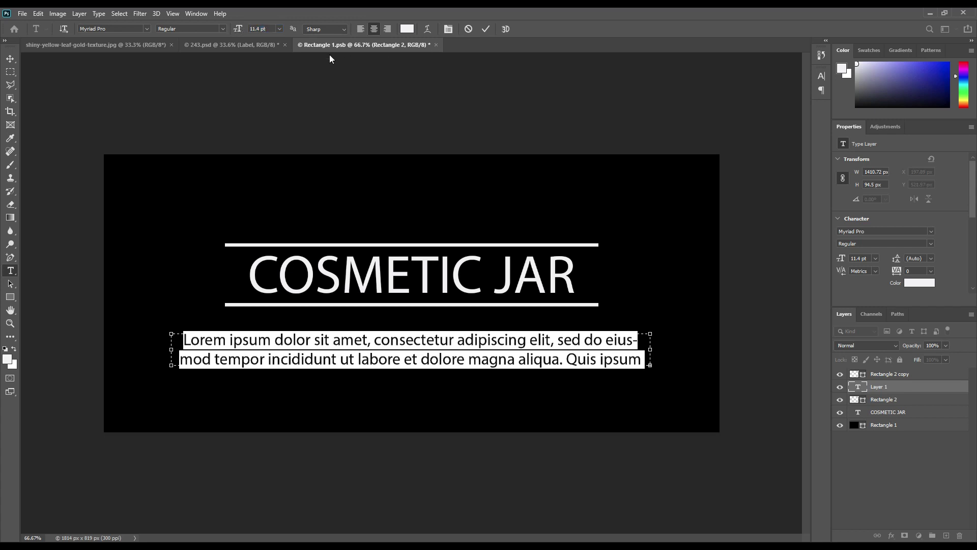
click(223, 30)
click(196, 104)
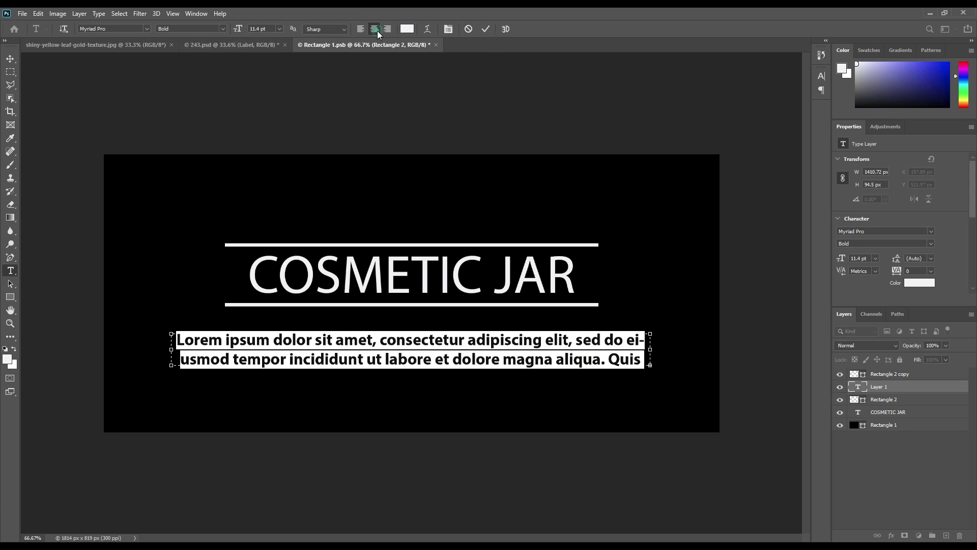
click(485, 29)
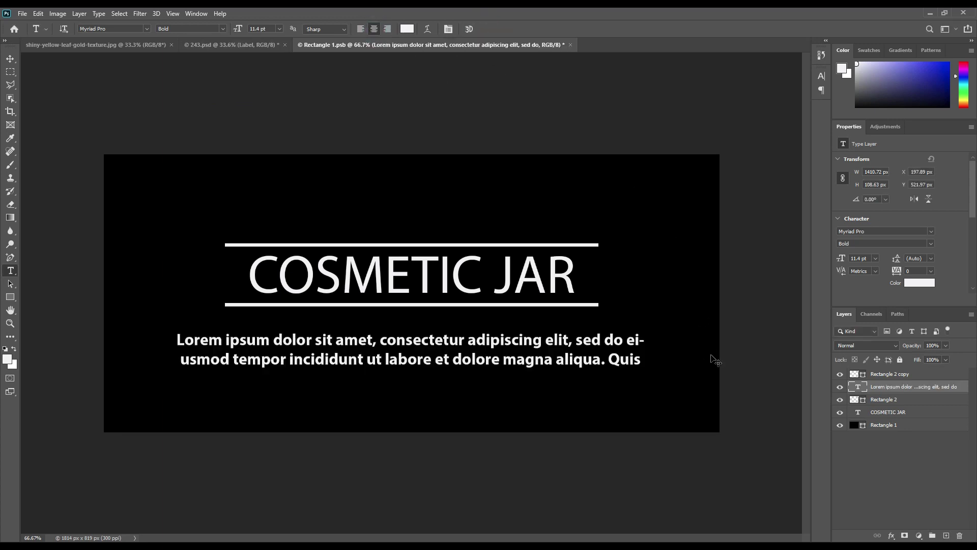
- Scale the bold placeholder paragraph to about 70.5% and center it beneath the lower bar
key(ctrl+t)
drag(650, 373, 509, 357)
drag(447, 350, 522, 345)
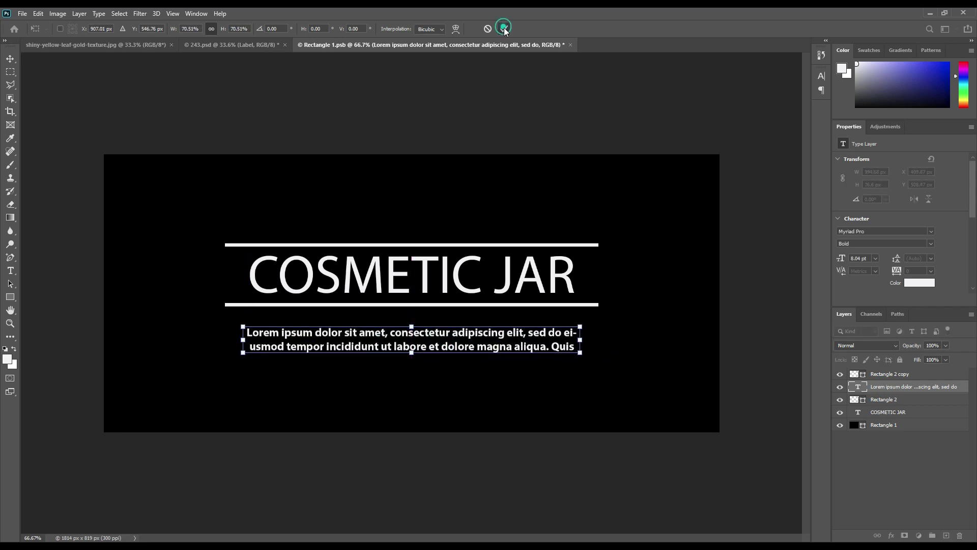
click(504, 29)
- Add a second Lorem ipsum paragraph in Myriad Pro Regular at 7.4 pt and center it beneath the bold one
click(10, 270)
drag(200, 376, 645, 417)
click(223, 29)
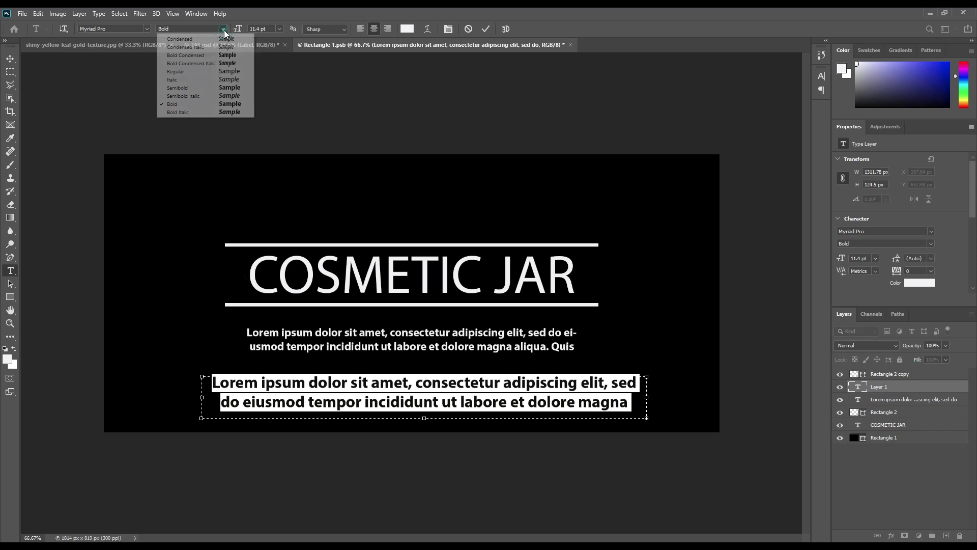
click(205, 71)
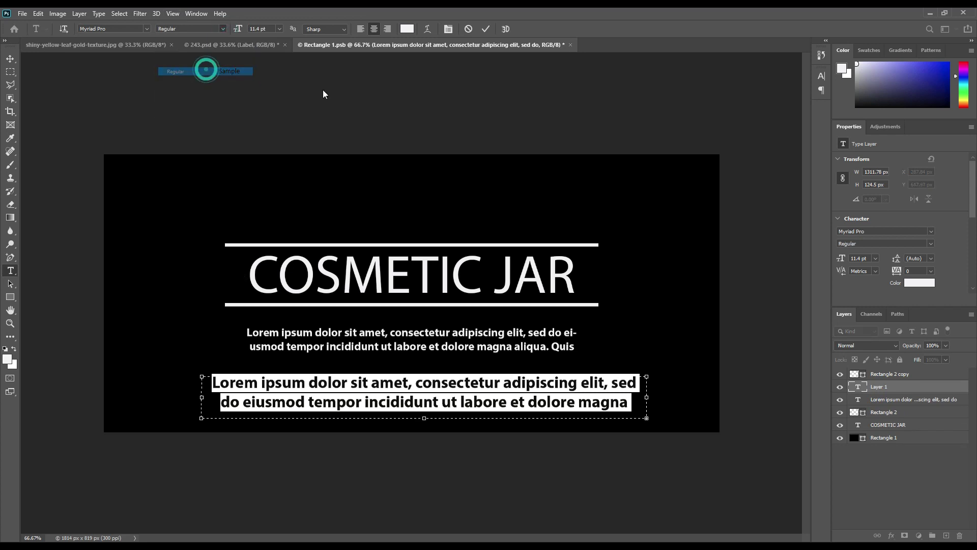
drag(239, 29, 236, 31)
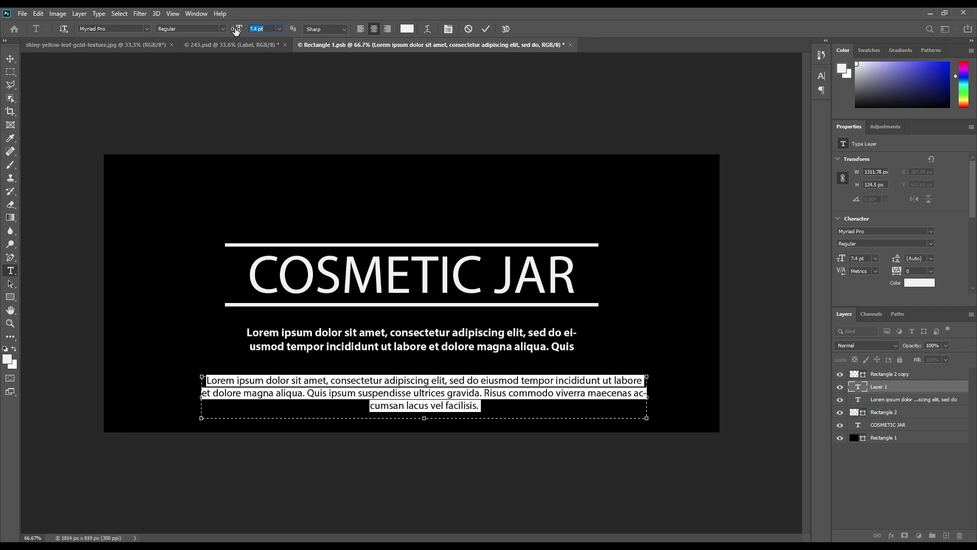
click(486, 30)
click(11, 60)
mouse_move(428, 387)
mouse_down()
mouse_move(430, 375)
mouse_move(416, 379)
mouse_up()
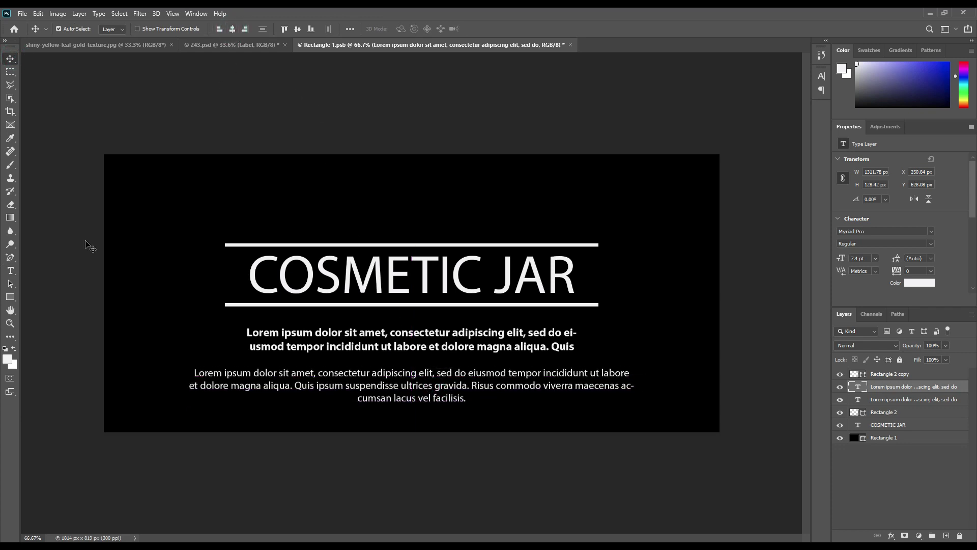
- Add the text "MOCKUPART" above the upper bar and set its font to Mesquite Std
click(10, 270)
click(343, 206)
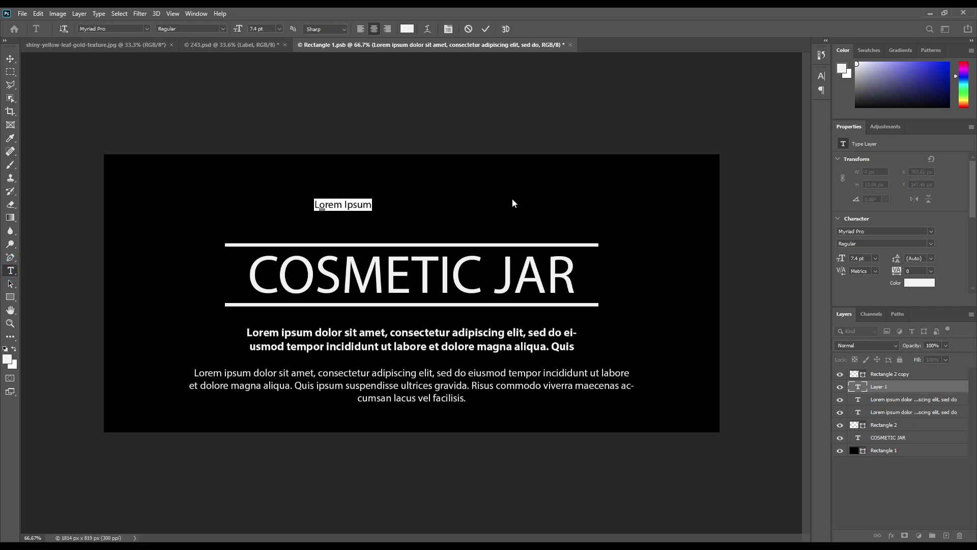
text(MOCKUPART)
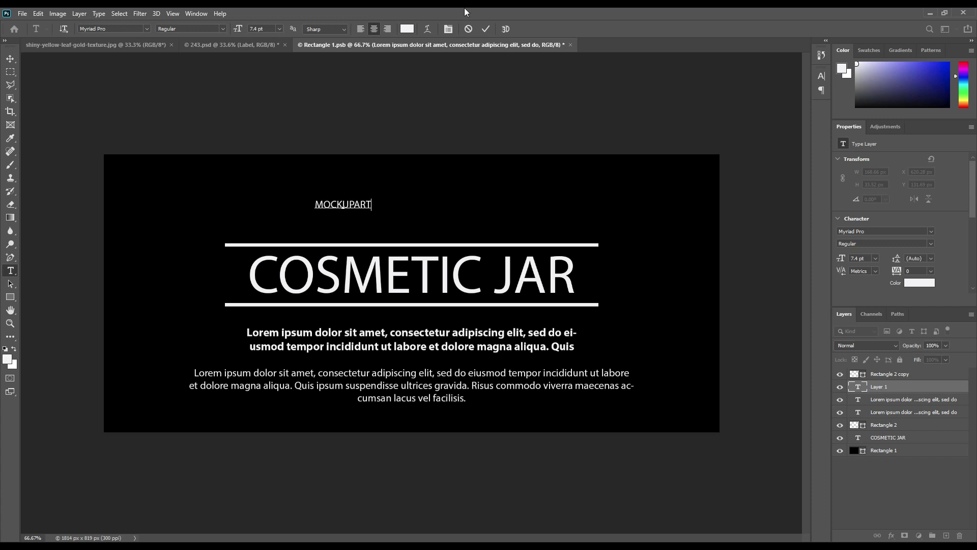
click(485, 29)
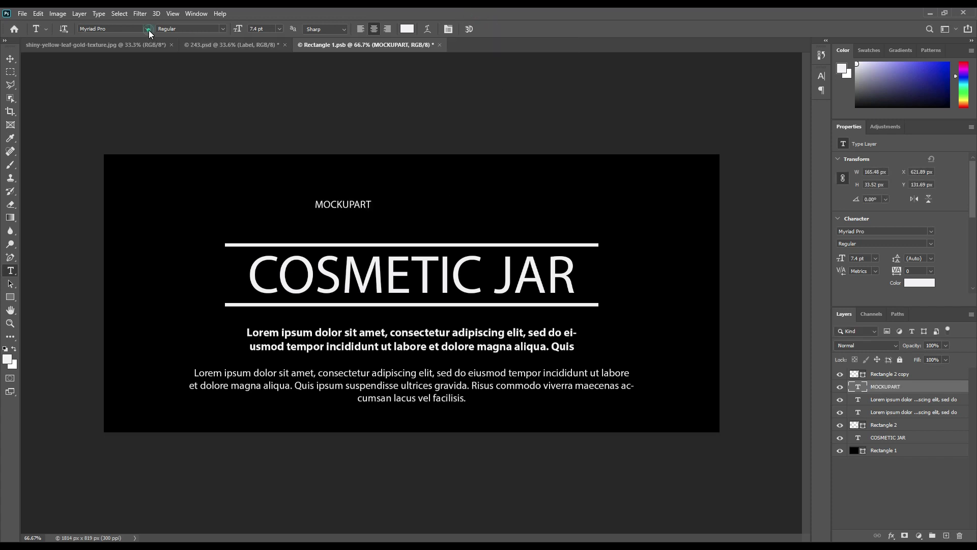
click(148, 29)
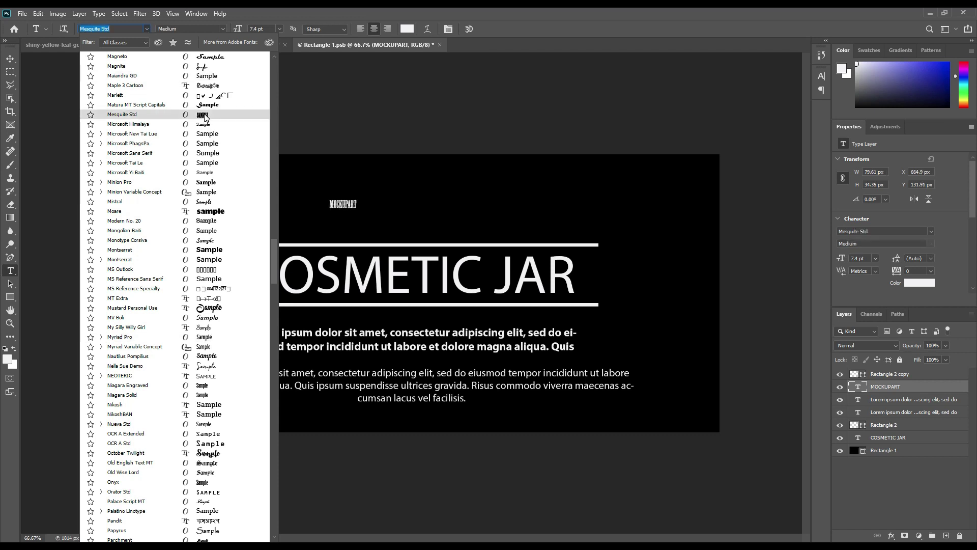
click(204, 116)
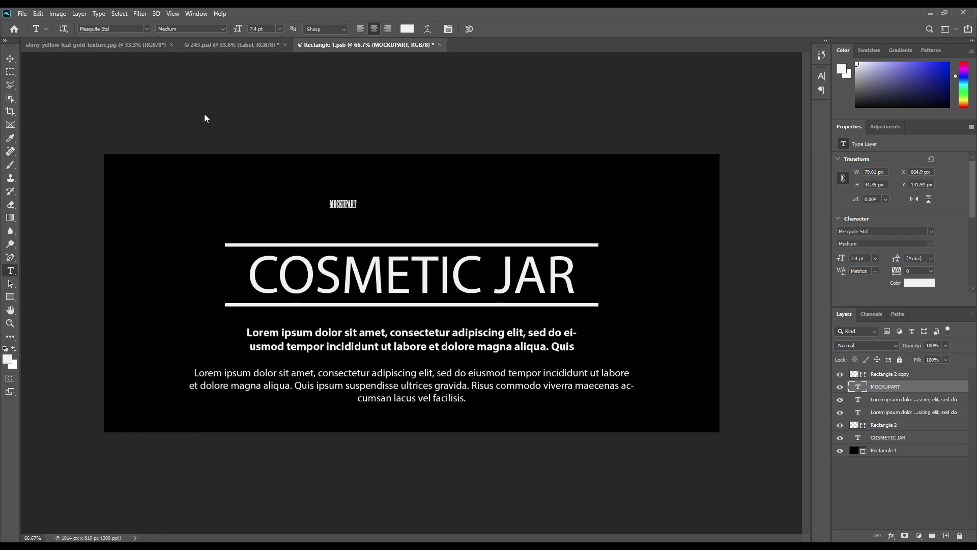
- Enlarge the MOCKUPART text to about 520 by 225 px above the upper bar
click(10, 59)
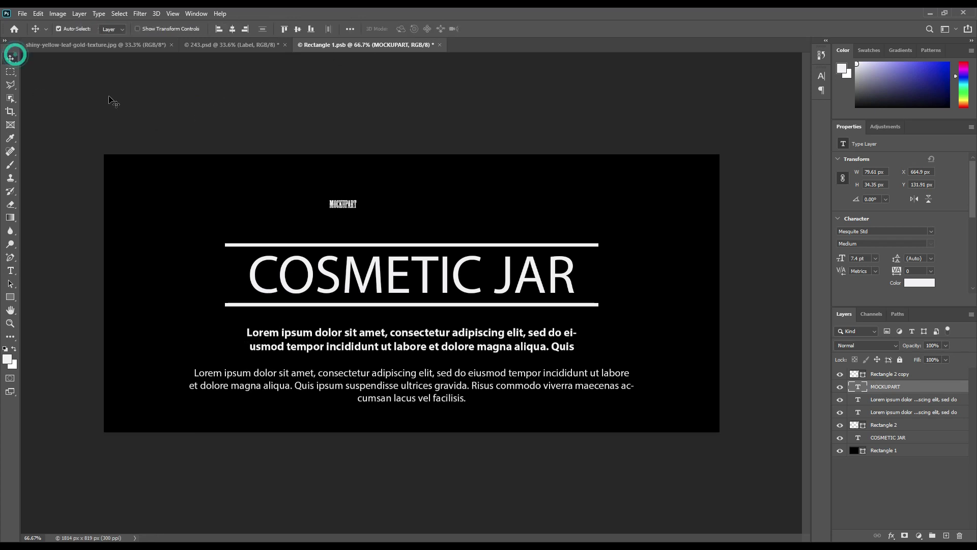
key(ctrl+t)
drag(362, 203, 467, 220)
click(504, 29)
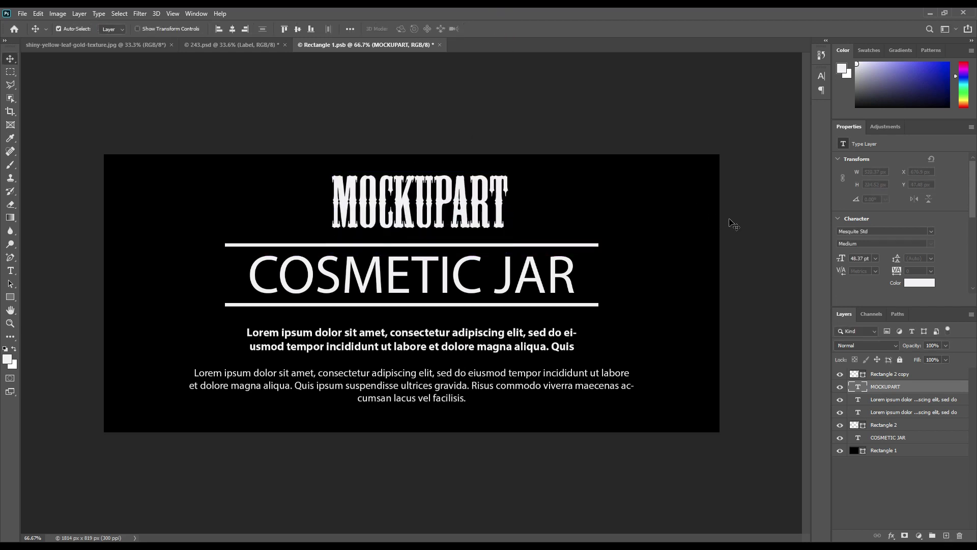
- Scale all text and bar layers down together until the bars are about 942 px wide, and group these layers
click(884, 374)
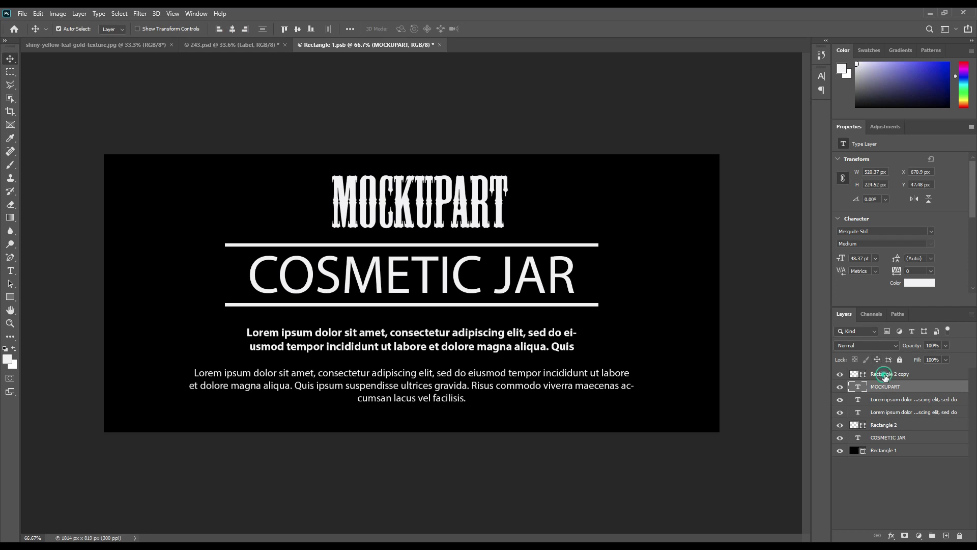
shift+click(898, 426)
click(900, 440)
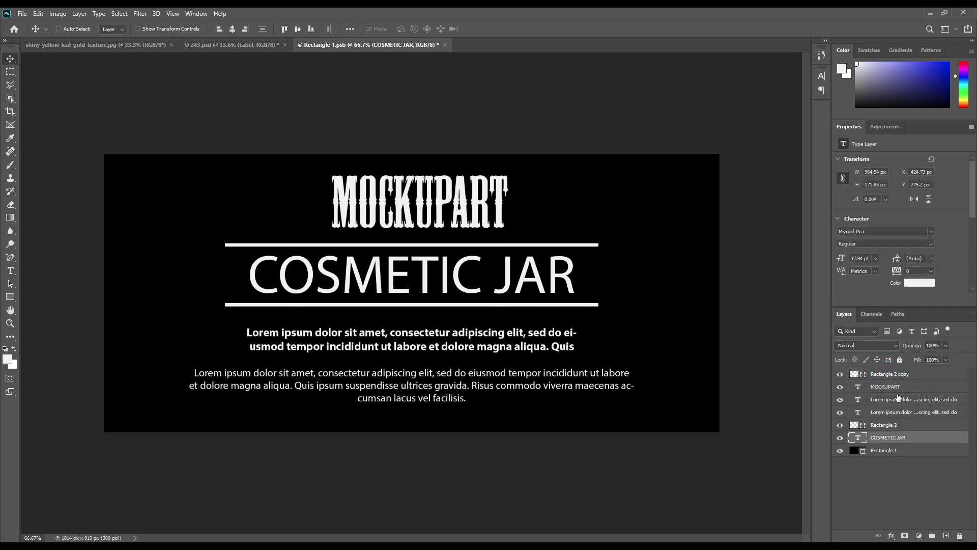
shift+click(904, 376)
key(ctrl+t)
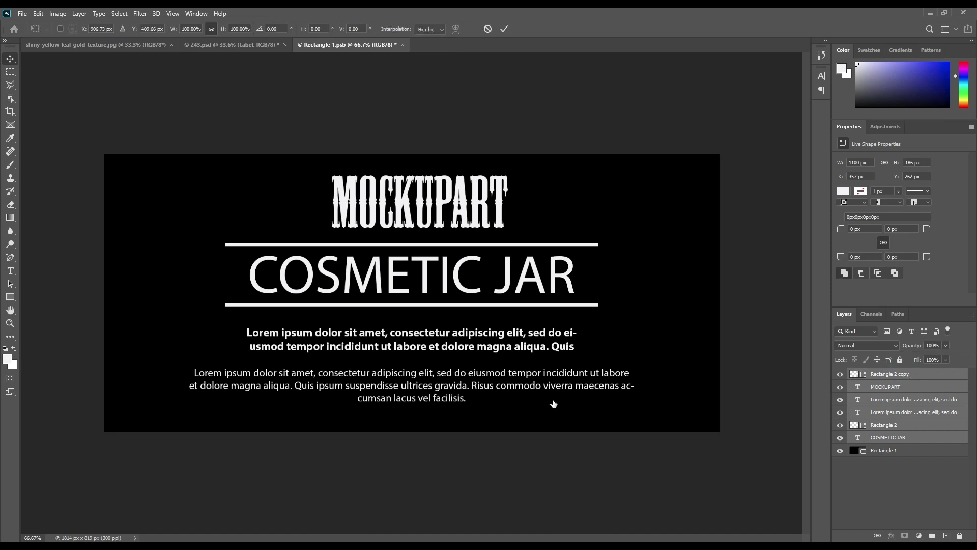
drag(634, 294, 570, 294)
click(504, 29)
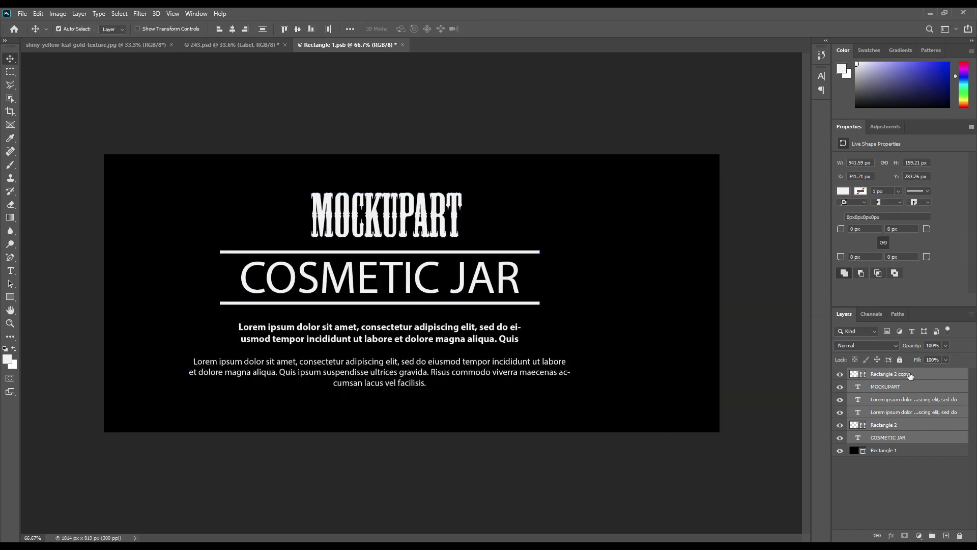
drag(932, 435, 932, 535)
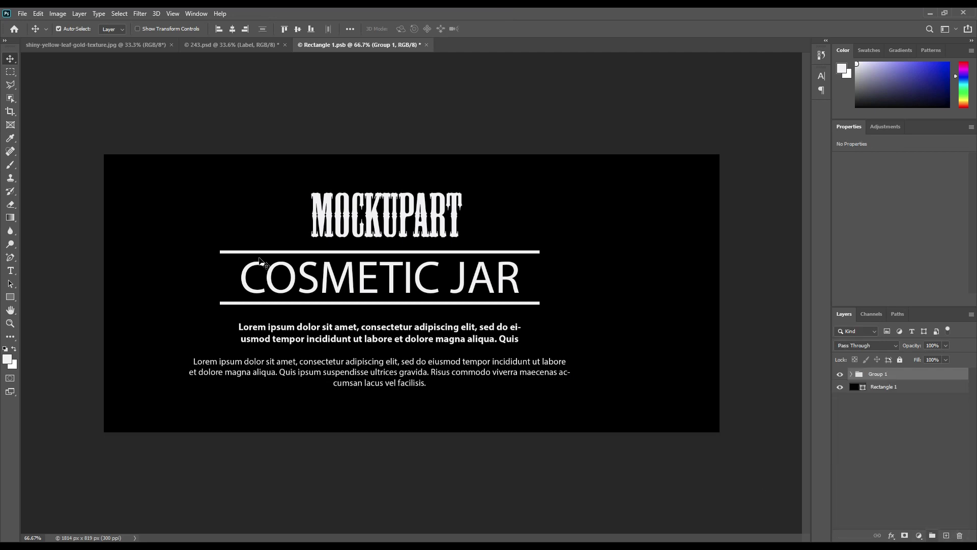
- Center the artwork group horizontally on the label canvas and hide the black Rectangle 1 background
click(229, 32)
click(17, 59)
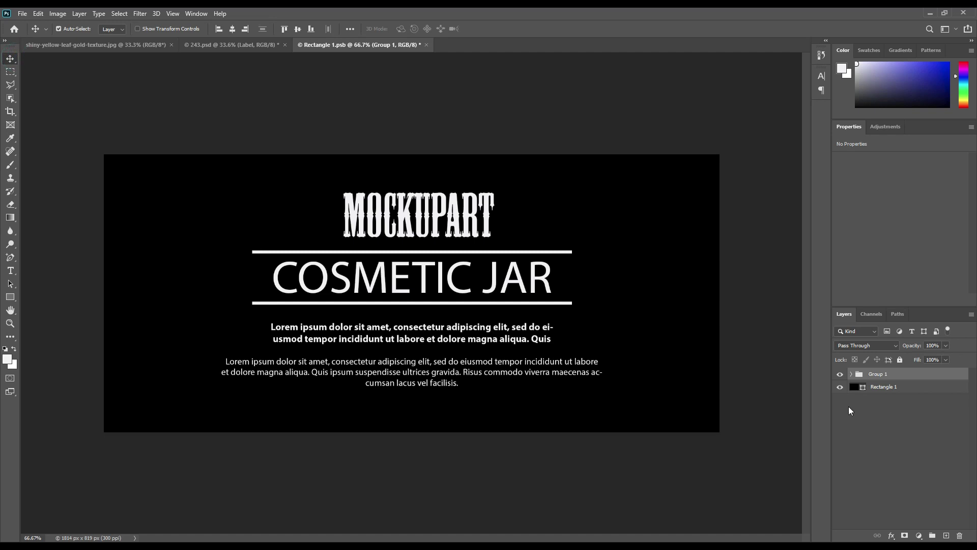
click(840, 388)
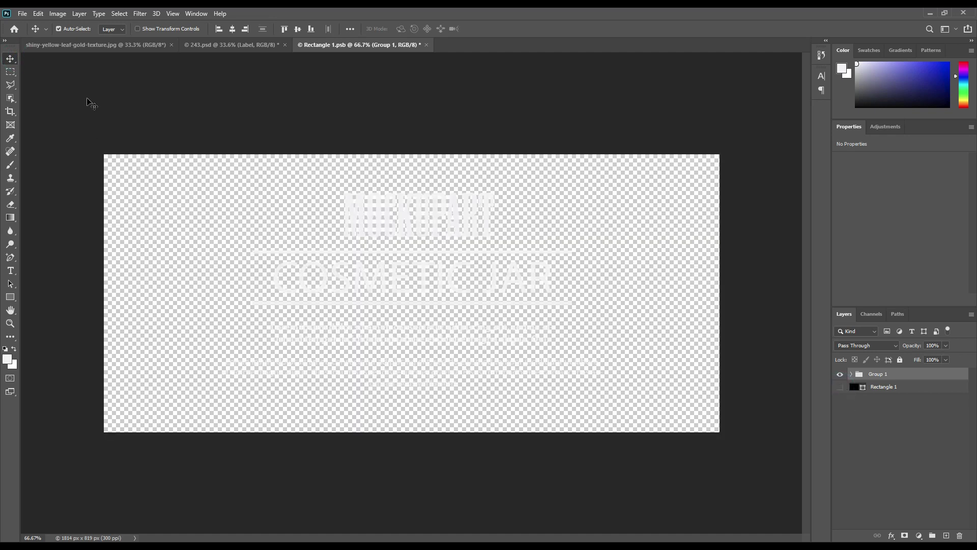
- Save the label's smart object contents and return to the 243.psd mockup document
click(23, 14)
click(55, 130)
click(237, 46)
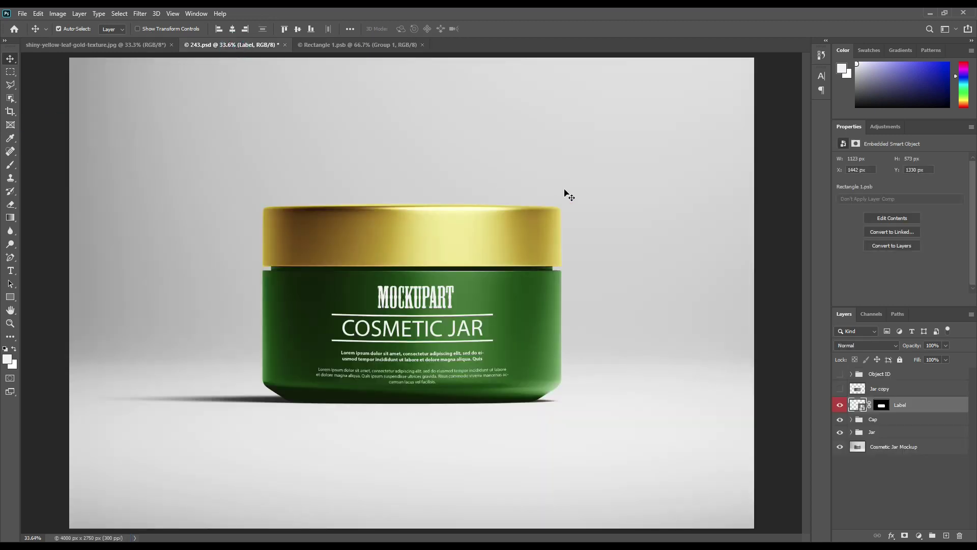
- Delete the layer mask from the Label smart object
click(920, 410)
click(882, 407)
right_click(882, 407)
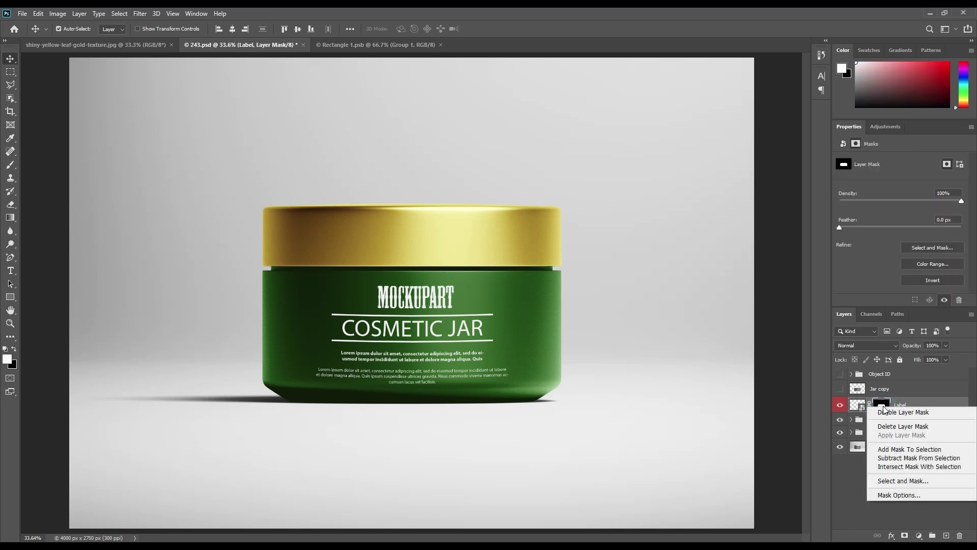
click(901, 430)
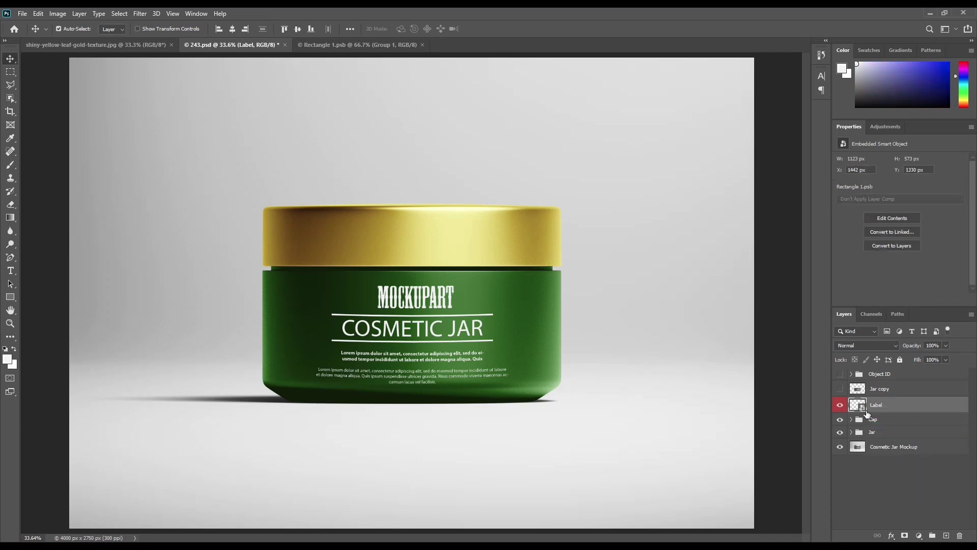
- Adjust the Label layer's Arch warp to a bend of about -1.1%
key(ctrl+t)
right_click(428, 300)
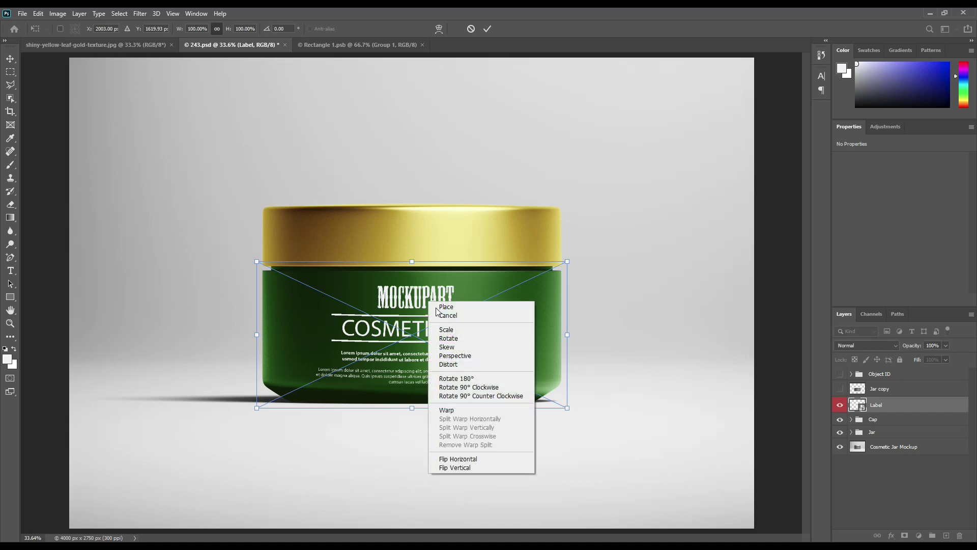
click(458, 410)
drag(414, 264, 412, 264)
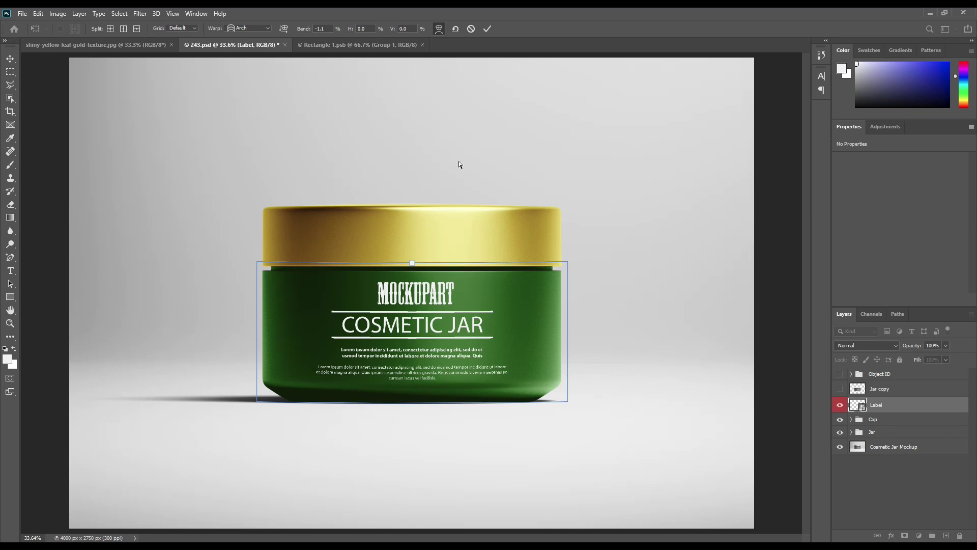
click(487, 29)
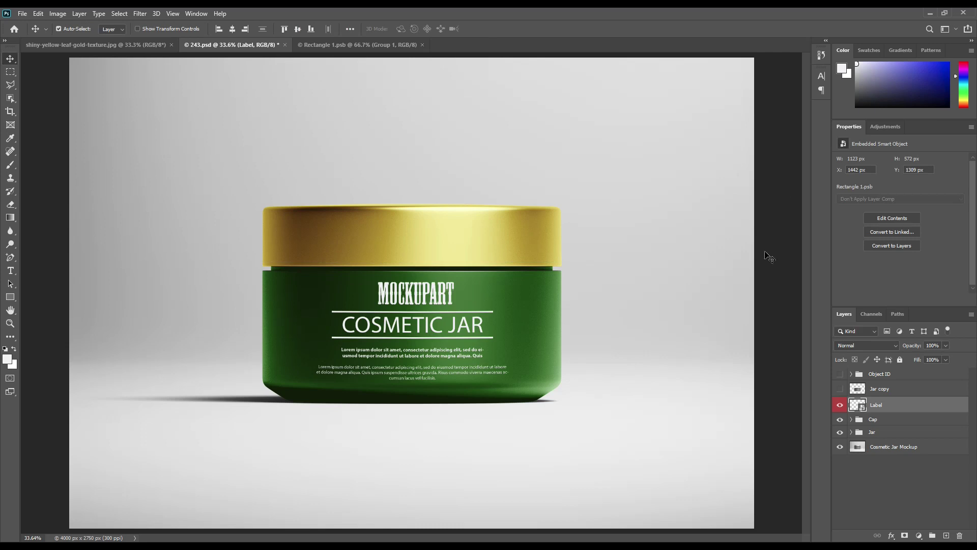
- Select the jar body's outline and add it as a new layer mask on the Label layer
ctrl+click(857, 404)
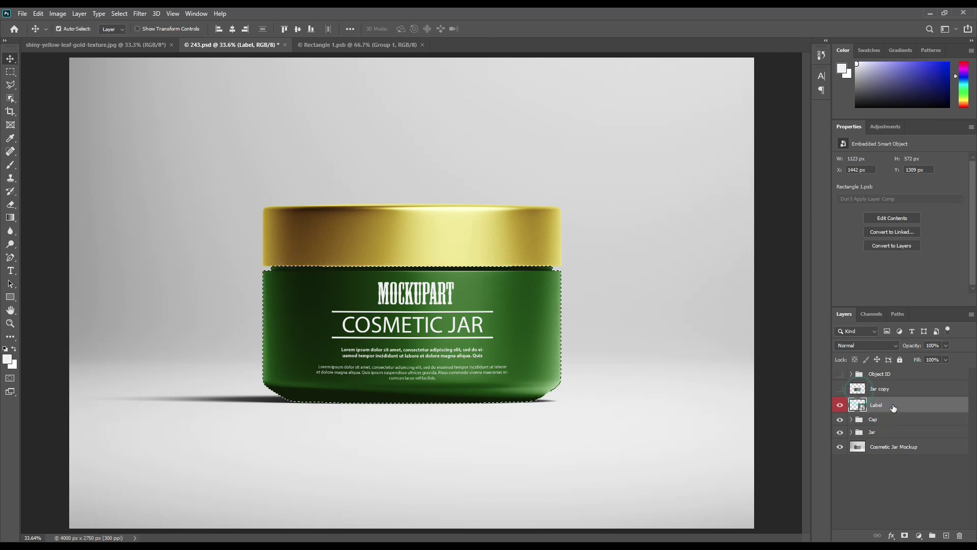
click(906, 536)
click(889, 512)
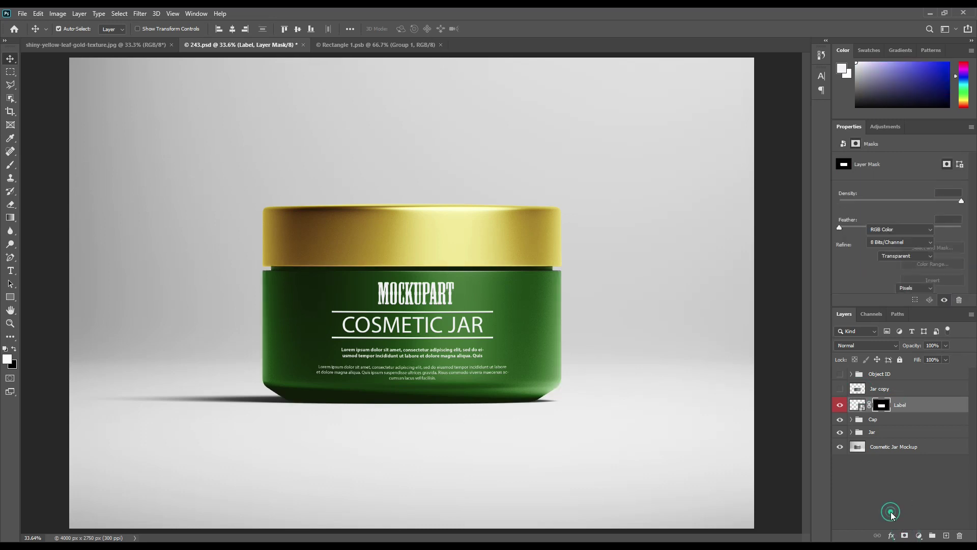
click(916, 405)
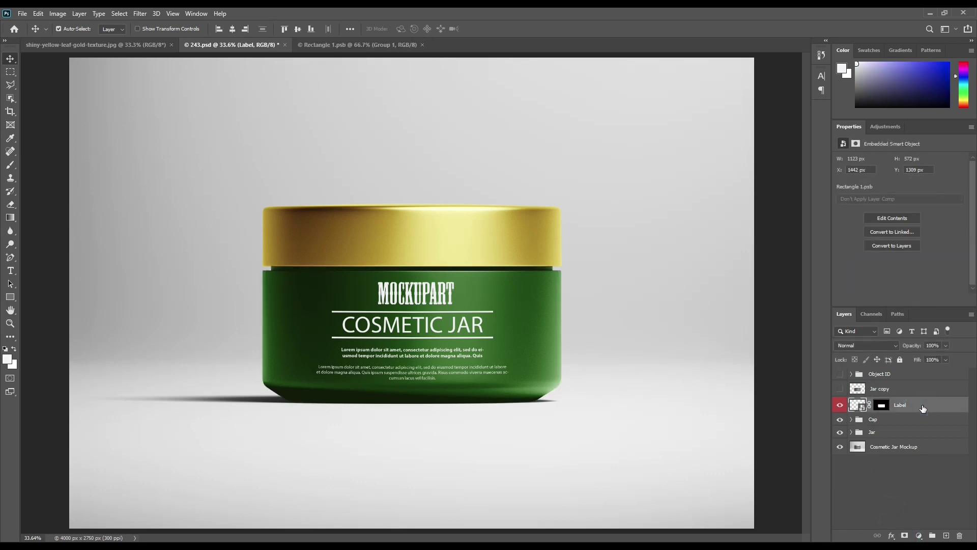
- Copy the gold leaf texture into 243.psd above the Label and scale it to about 2158 by 1330 px over the jar
click(93, 46)
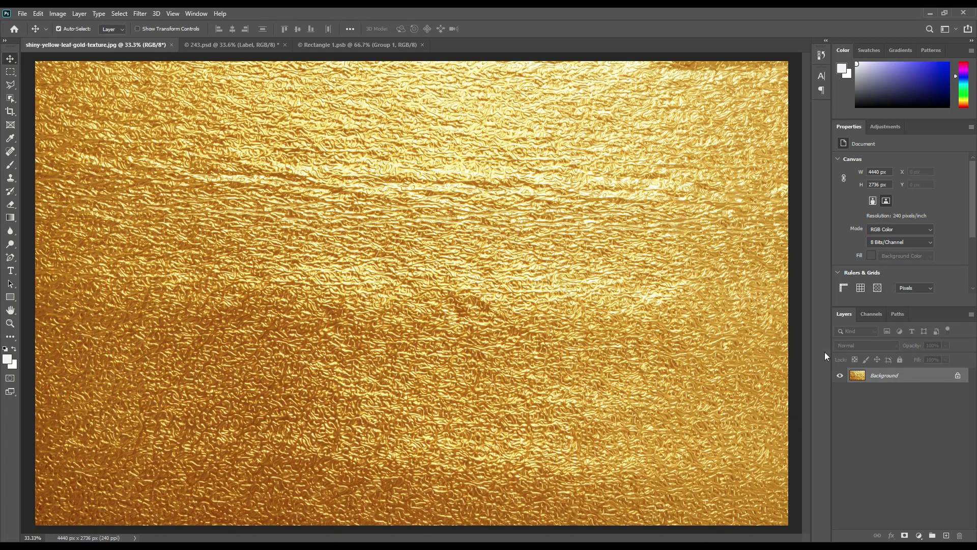
drag(882, 379, 375, 294)
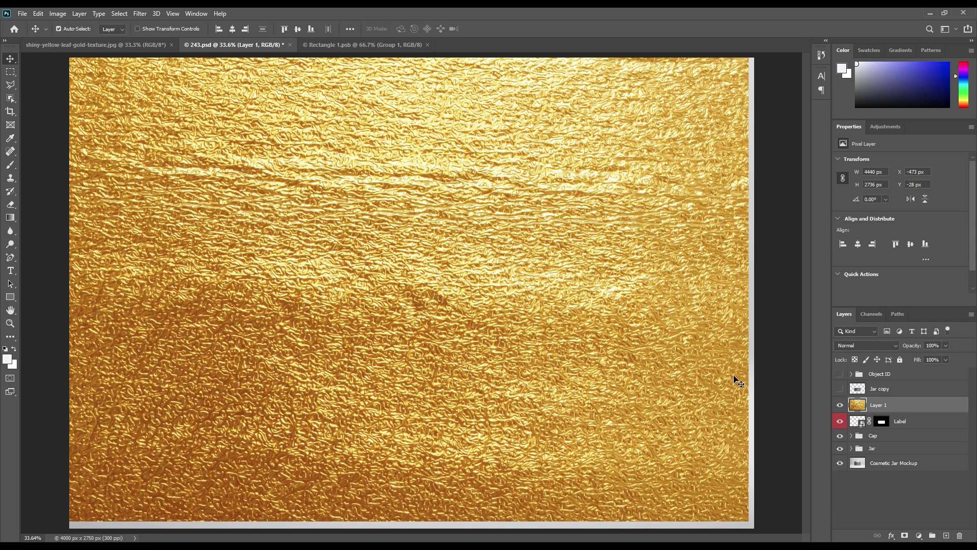
key(ctrl+t)
drag(748, 288, 411, 331)
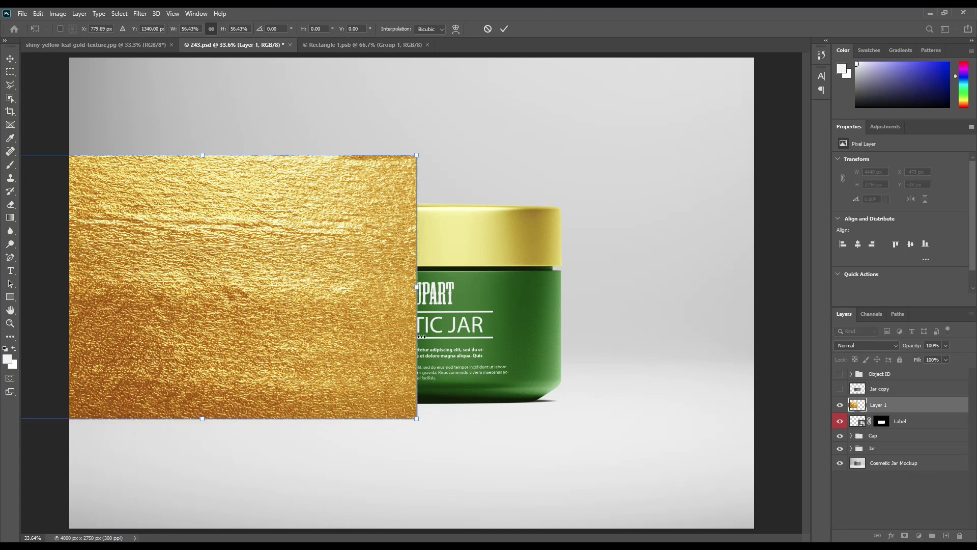
drag(475, 356, 596, 363)
drag(661, 306, 524, 350)
click(504, 29)
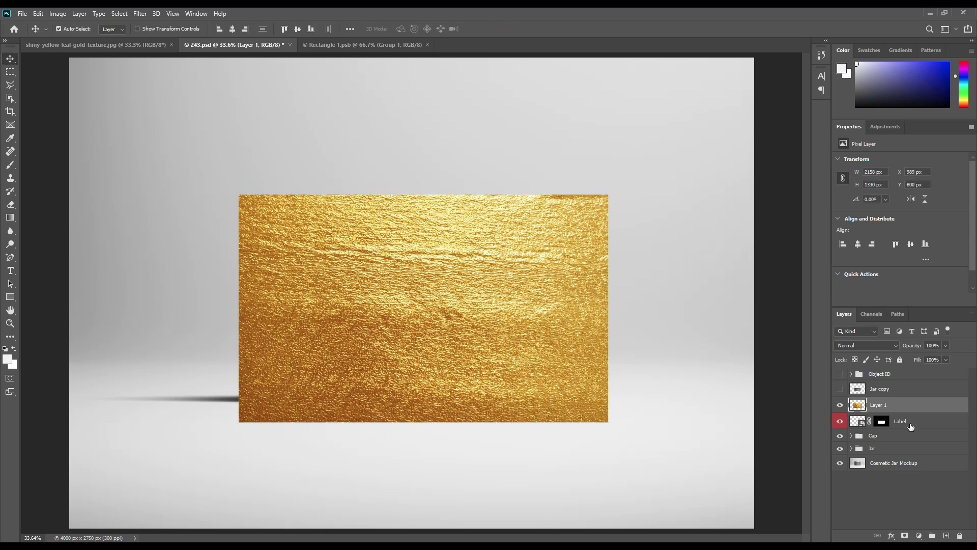
- Clip the gold texture to the Label layer and reposition it at about X 665 px, Y 851 px
right_click(902, 409)
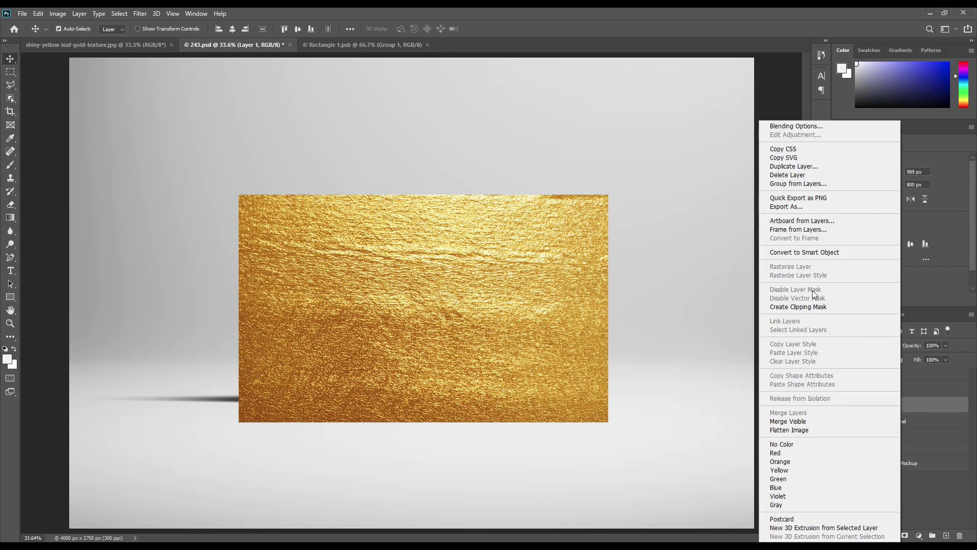
click(806, 307)
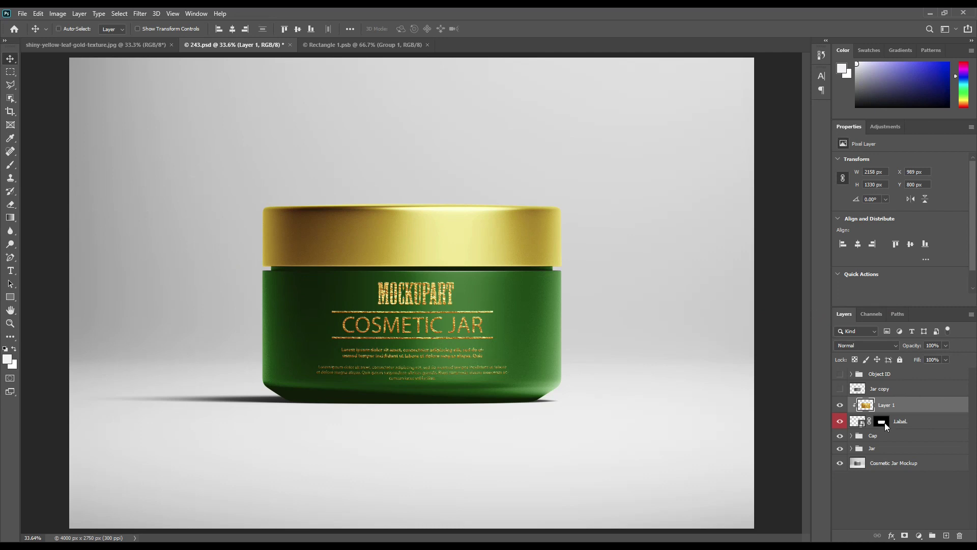
key(ctrl+t)
drag(533, 345, 481, 348)
click(504, 28)
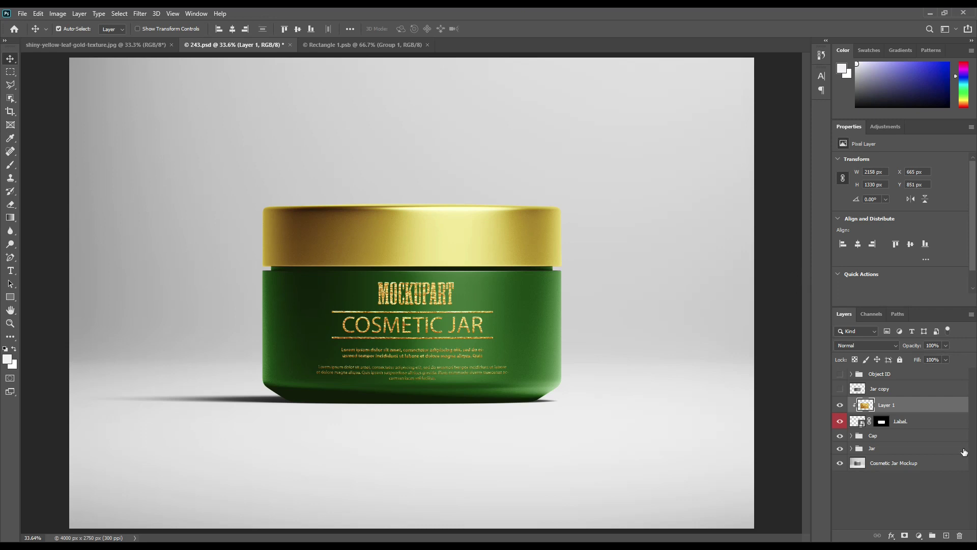
- Show the Jar copy layer, clipping it to the Label above the gold texture with the Multiply blend mode
click(841, 390)
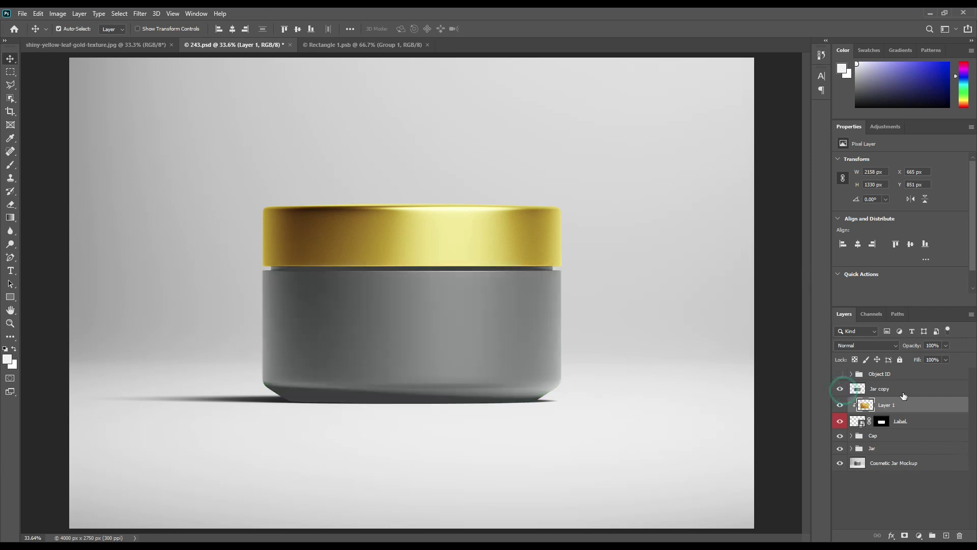
click(906, 390)
right_click(911, 392)
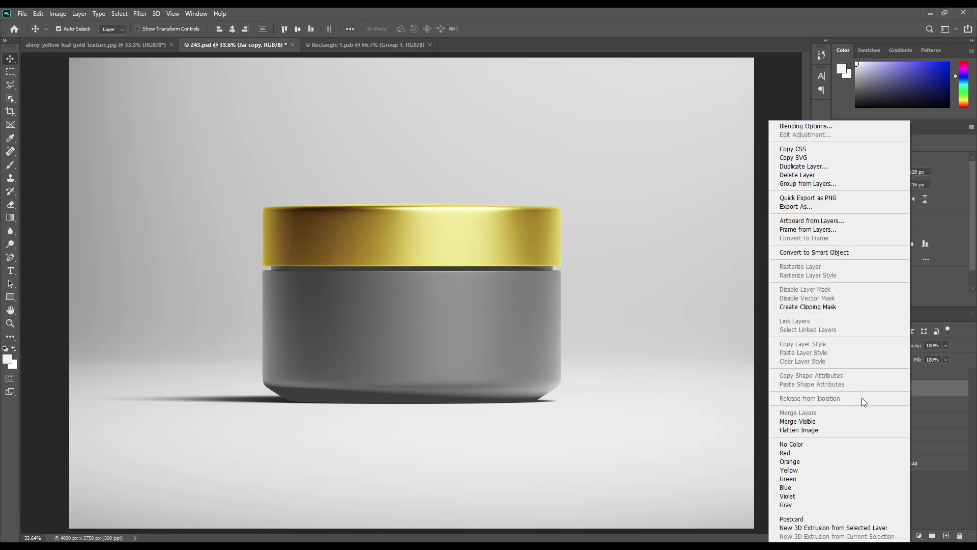
click(807, 307)
click(930, 393)
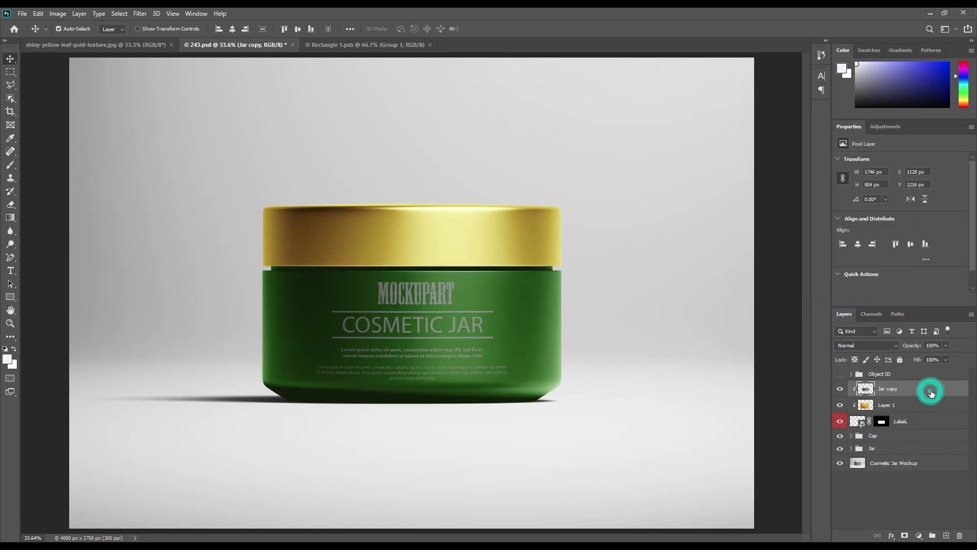
click(880, 346)
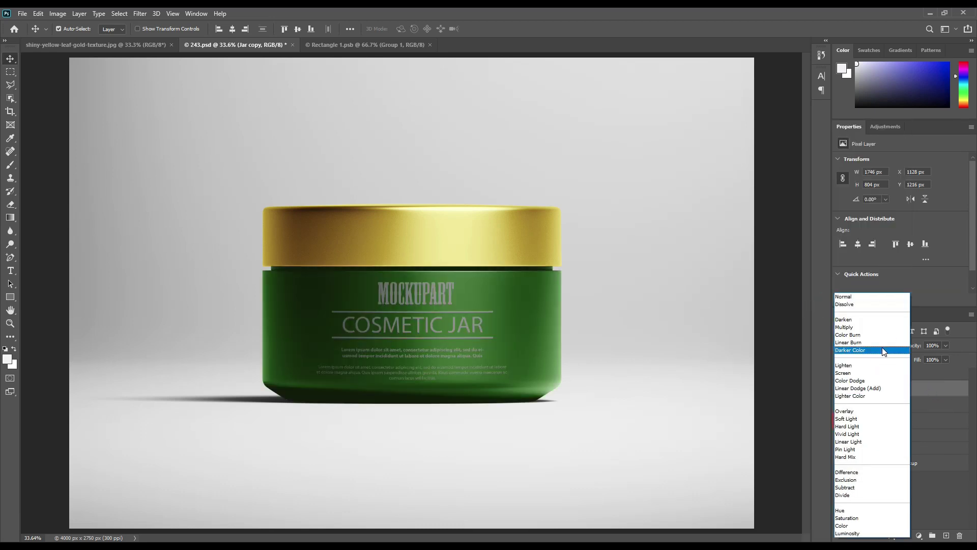
click(852, 328)
click(906, 388)
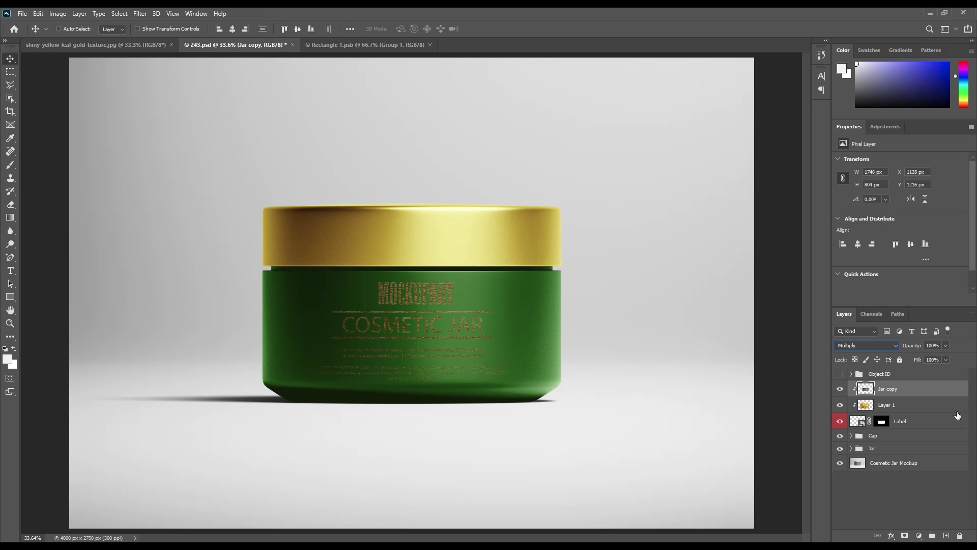
- Duplicate the Jar copy layer and clip the duplicate to the Label as well
key(ctrl+j)
right_click(929, 389)
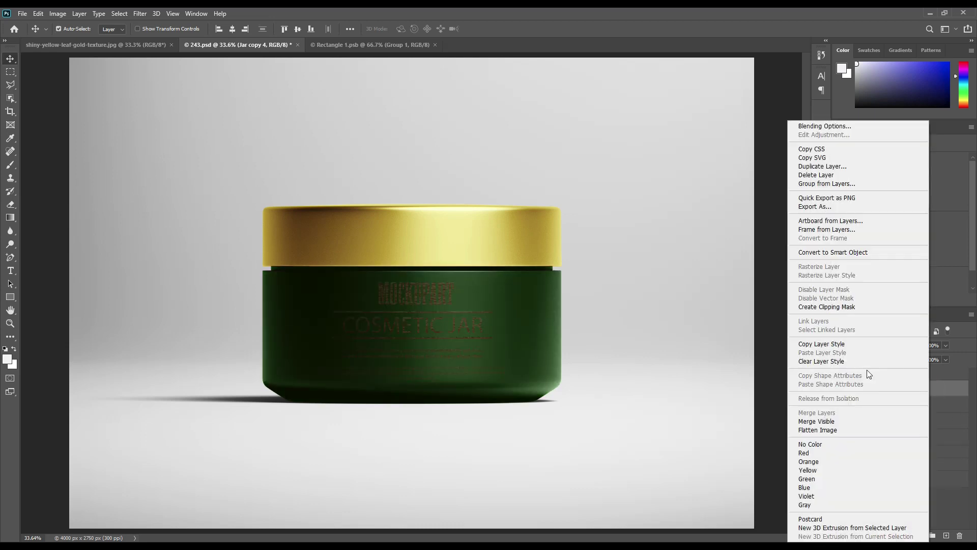
click(837, 307)
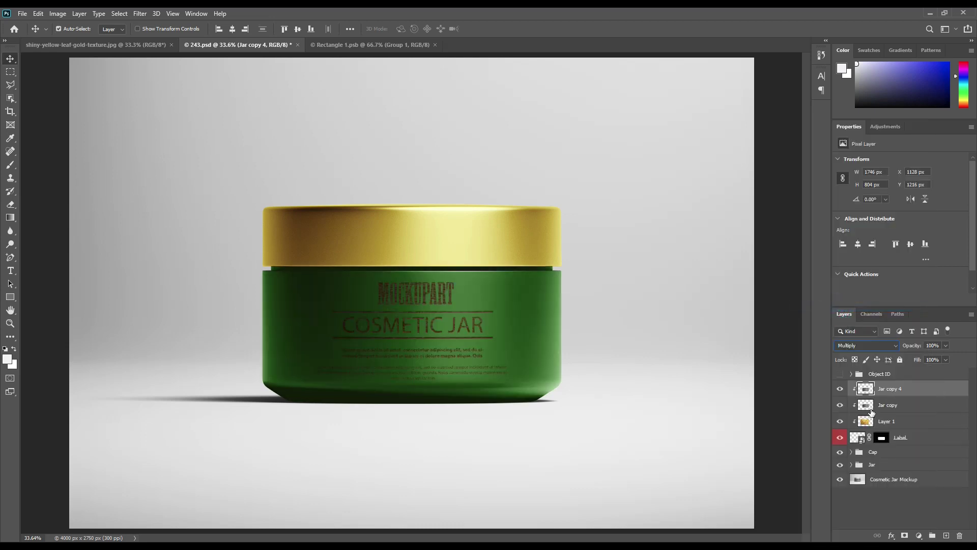
- Rename the lower clipped jar copy as sHADOW and the upper one as LIGHT
double_click(886, 406)
text(sHADOW)
key(Return)
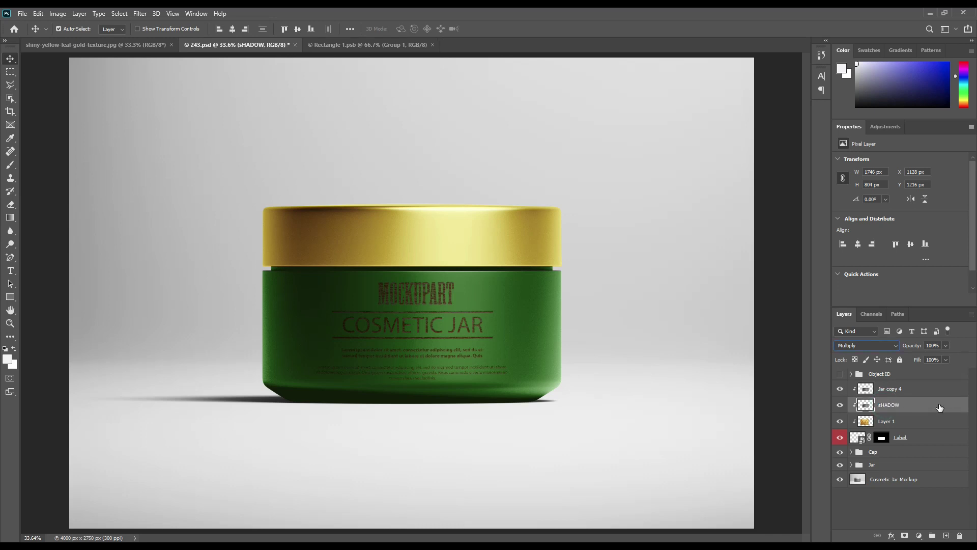
double_click(891, 389)
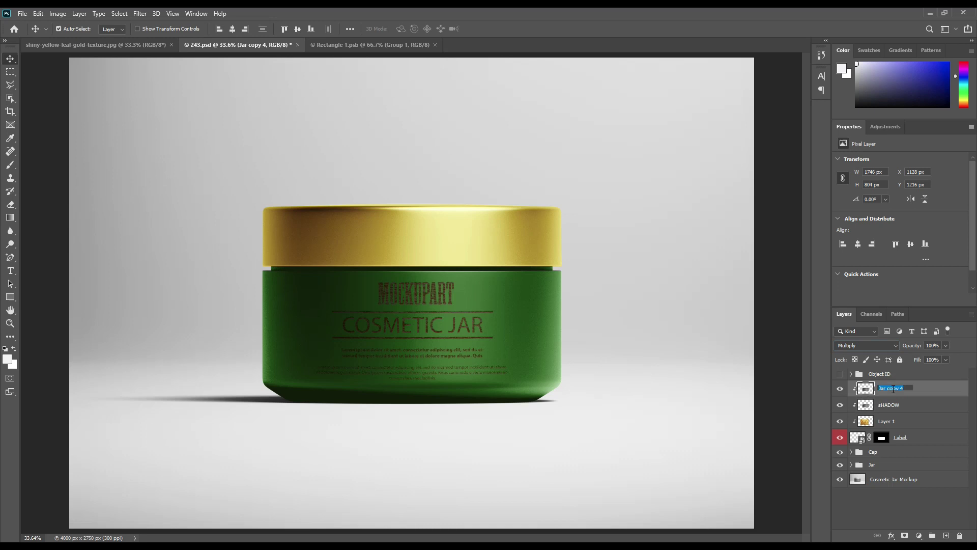
text(LIGHT)
key(Return)
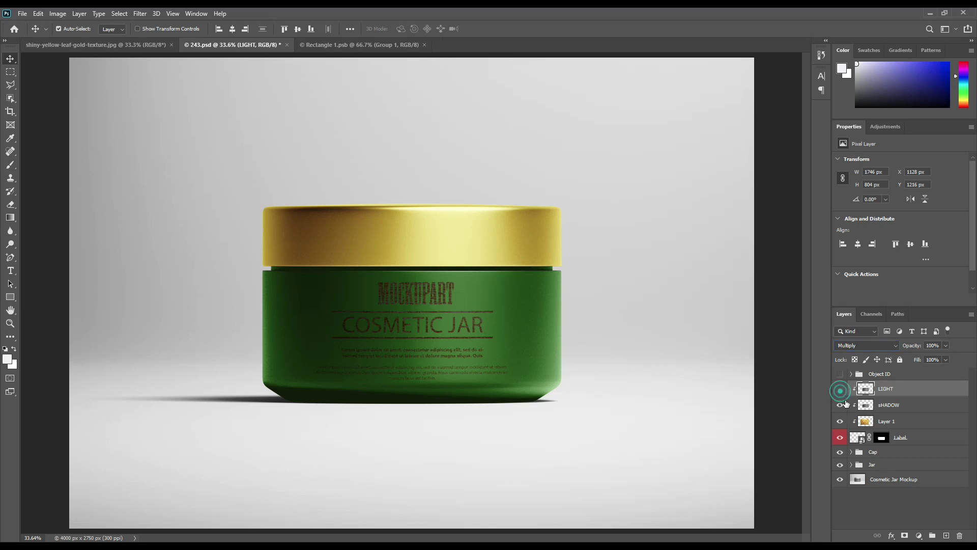
- Hide the LIGHT layer and apply Levels to the sHADOW layer with input levels 44, 1.00 and 154
drag(840, 388, 840, 404)
click(913, 405)
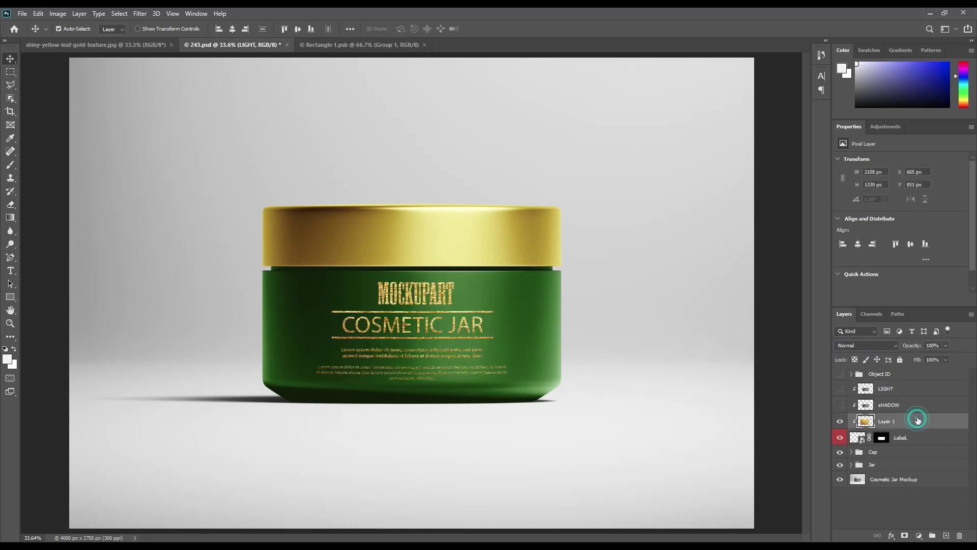
click(839, 404)
click(57, 13)
mouse_move(84, 44)
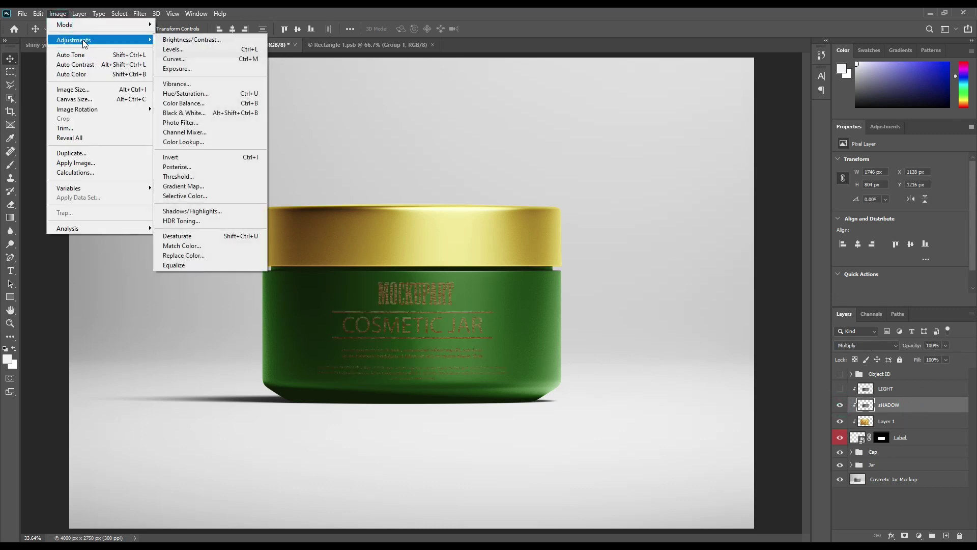
click(205, 50)
drag(702, 244, 649, 244)
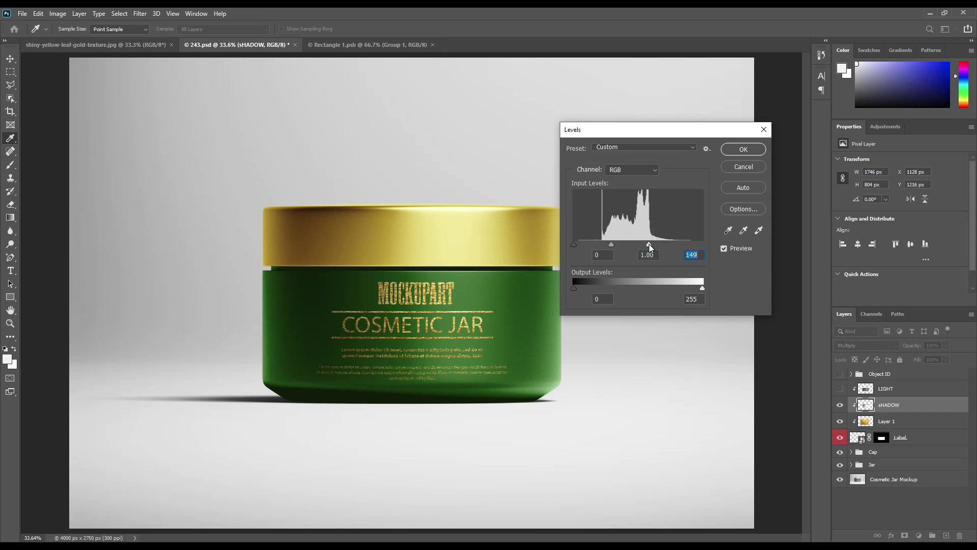
drag(648, 243, 654, 244)
drag(587, 245, 597, 246)
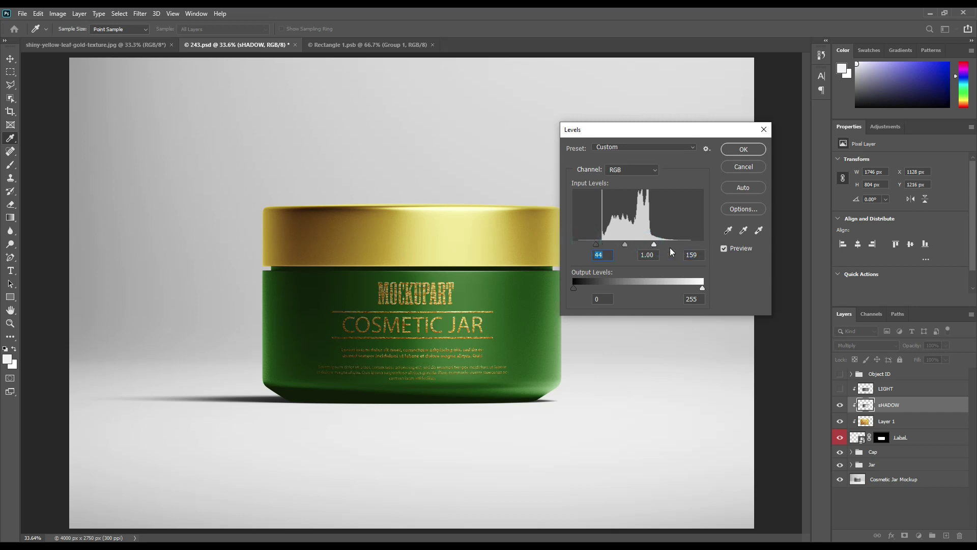
click(653, 246)
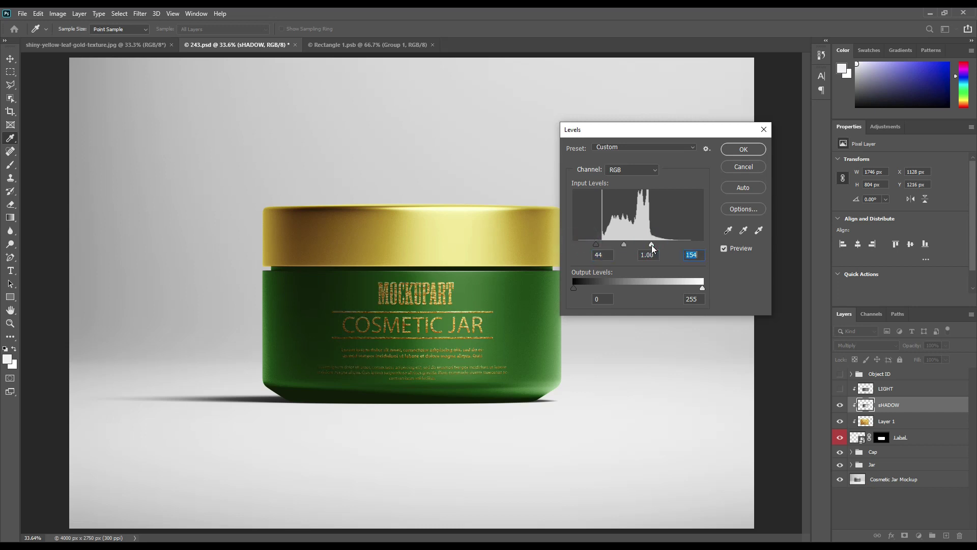
click(734, 150)
- Show the LIGHT layer and set its blend mode to Linear Dodge (Add)
click(840, 388)
click(885, 388)
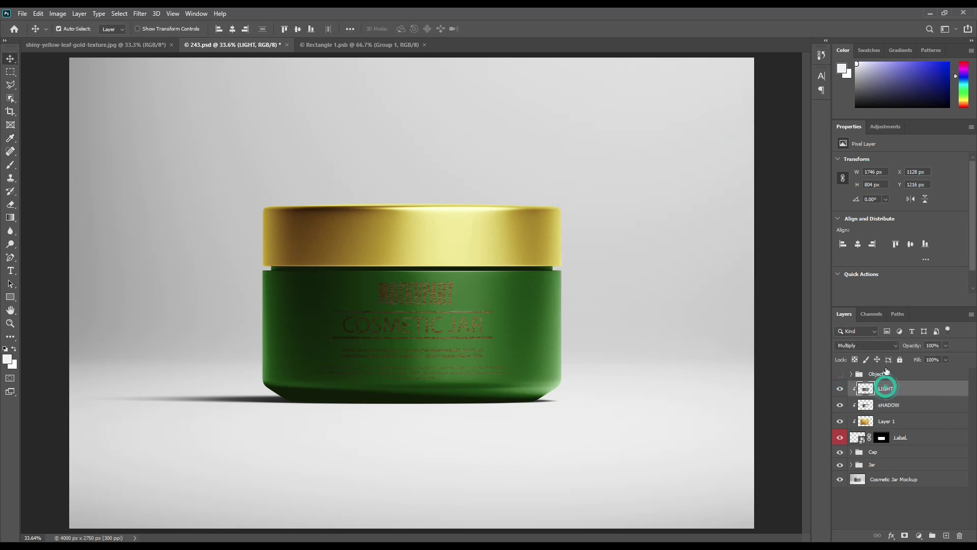
click(886, 346)
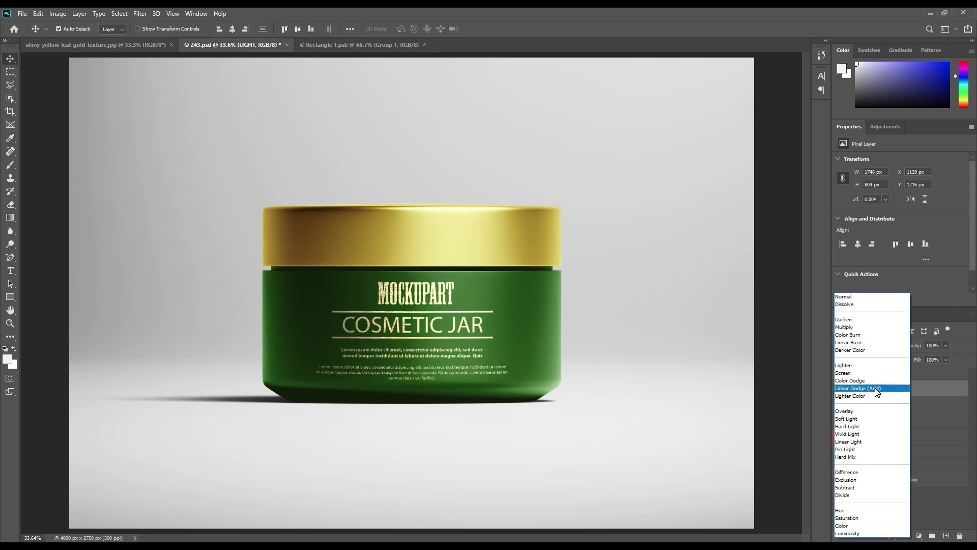
click(876, 390)
- Apply Levels to the LIGHT layer with a black input level of 98
click(57, 13)
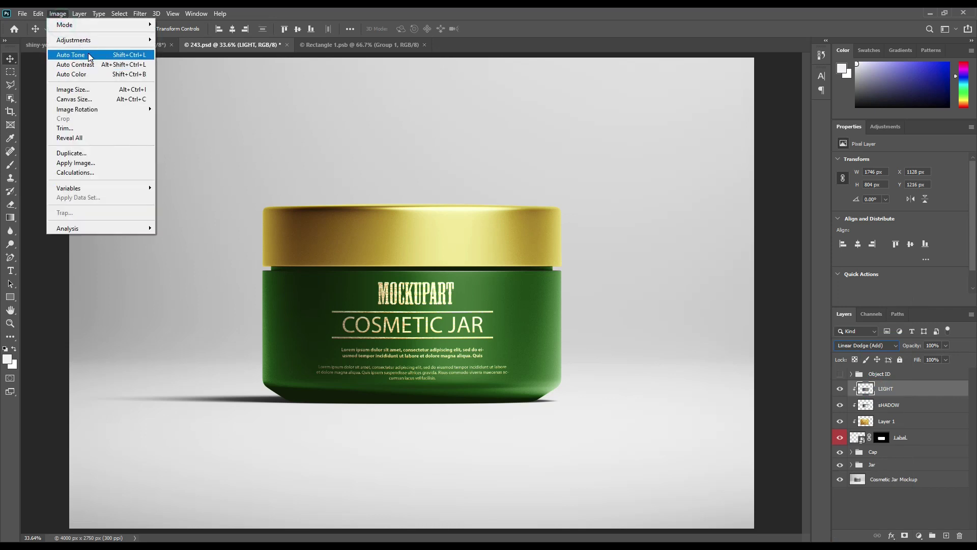
mouse_move(82, 40)
click(183, 47)
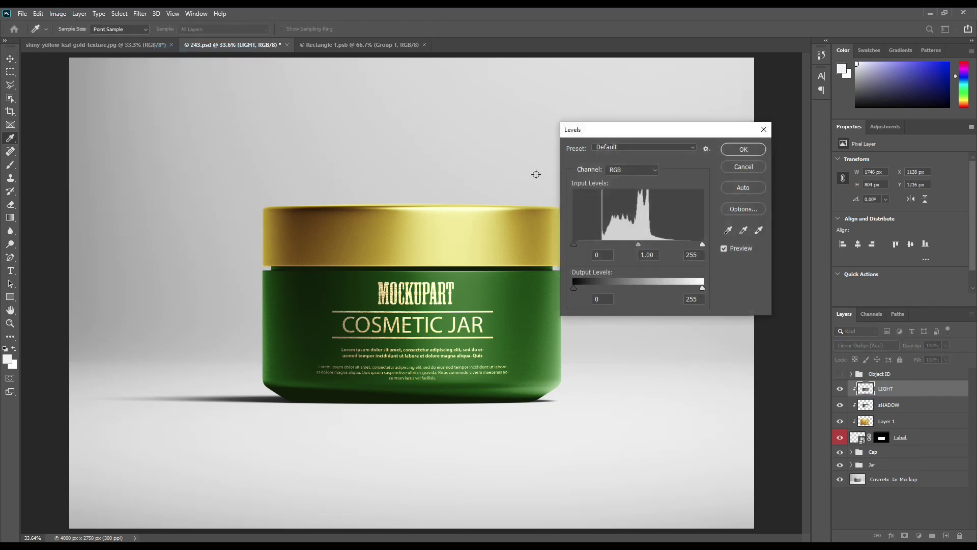
drag(573, 244, 623, 246)
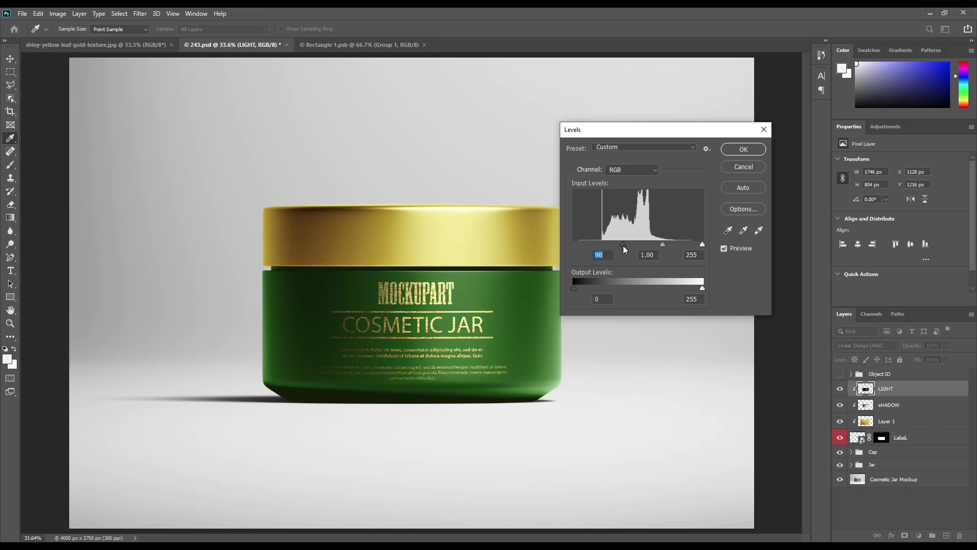
click(738, 150)
- Add a Solid Color fill clipped directly above the Label layer, sampling the cap's gold and shifting it to a brighter yellow
click(936, 440)
click(918, 535)
click(917, 356)
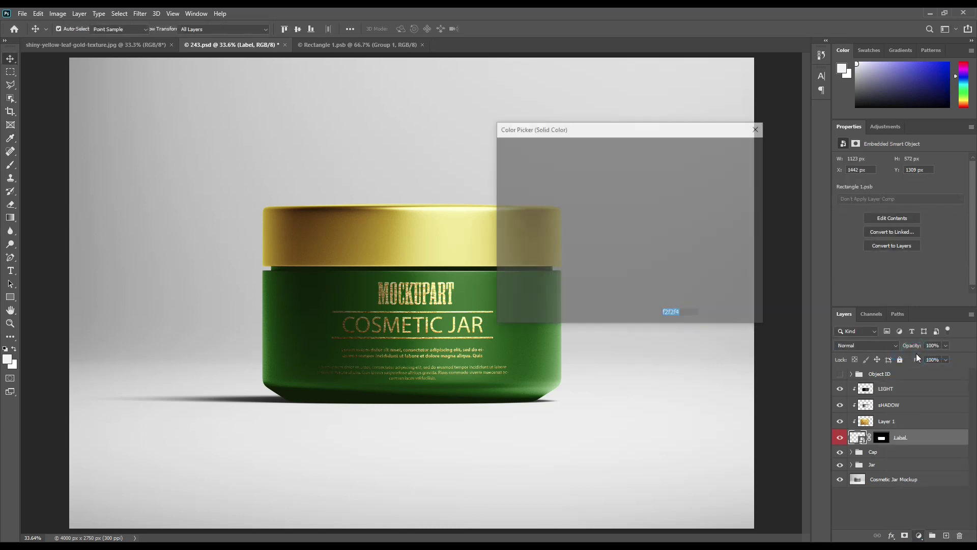
click(400, 227)
drag(590, 166, 599, 158)
click(737, 151)
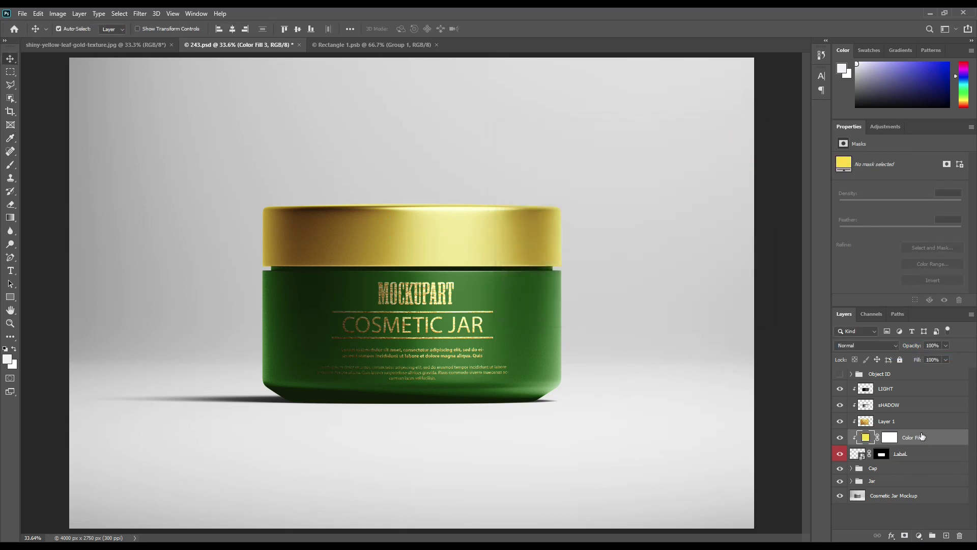
- Toggle the gold texture layer's visibility to compare it with the plain fill, and rename the layer tEXTURE
click(839, 420)
click(838, 420)
double_click(887, 421)
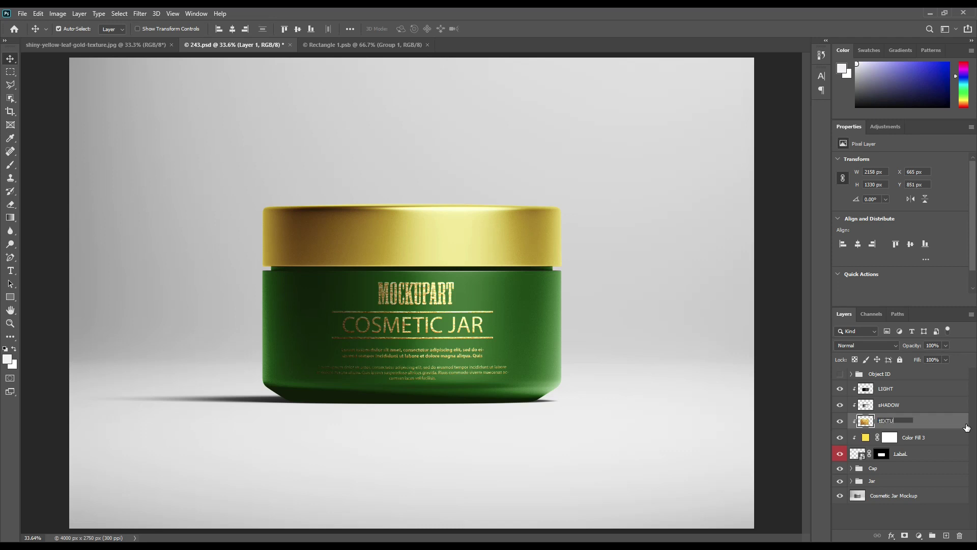
key(Return)
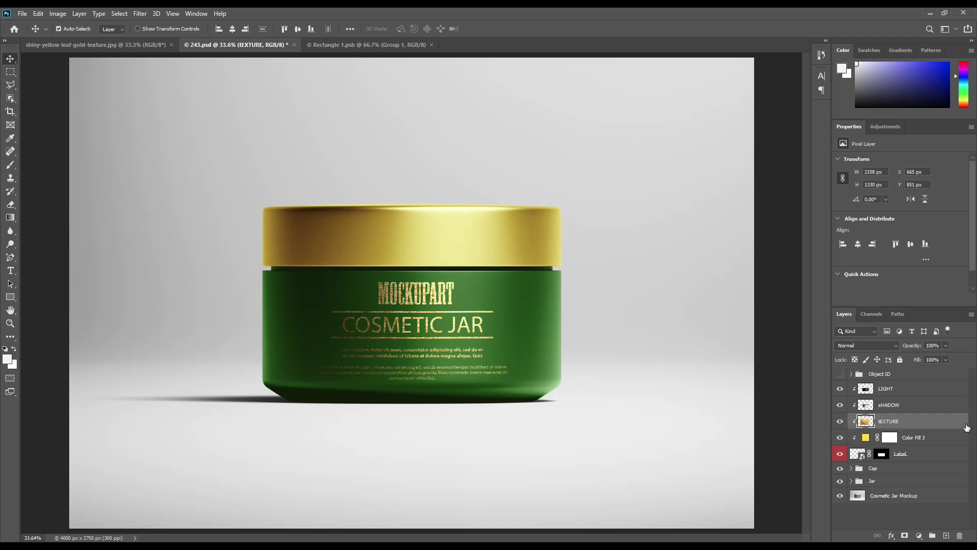
- Mark the yellow color fill layer above the Label with the red layer color
click(938, 438)
right_click(937, 435)
click(941, 440)
right_click(938, 437)
click(868, 349)
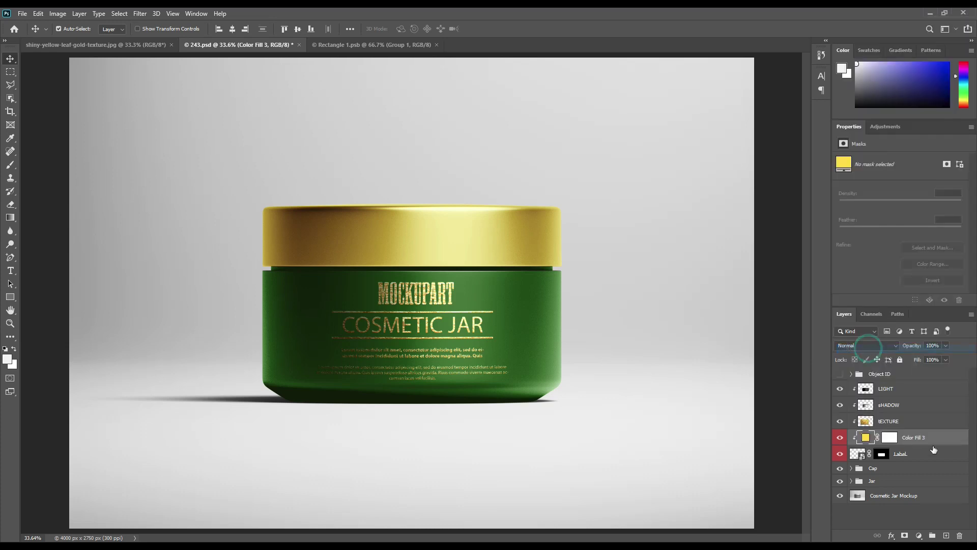
- Group the layers from Label up to LIGHT and name the group lABEL
click(916, 454)
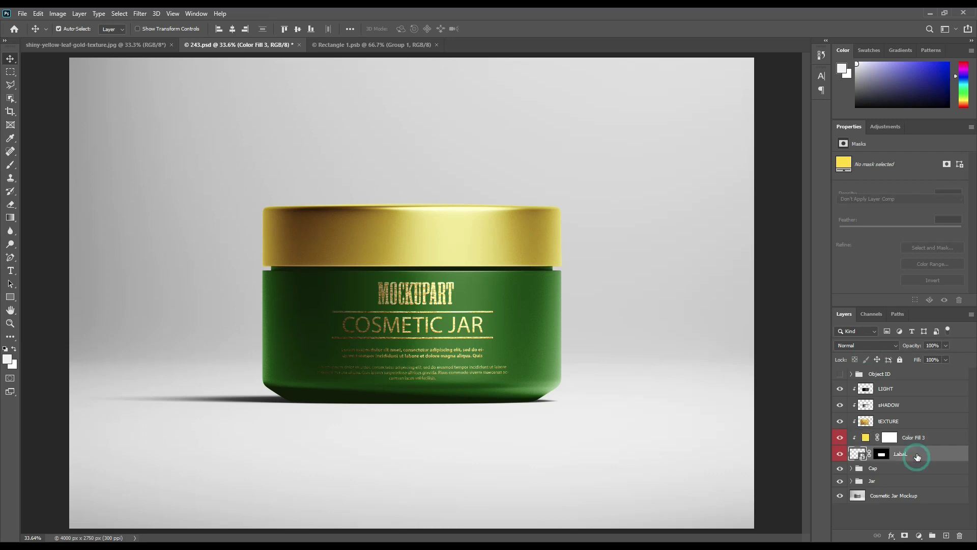
shift+click(916, 389)
drag(935, 451, 932, 535)
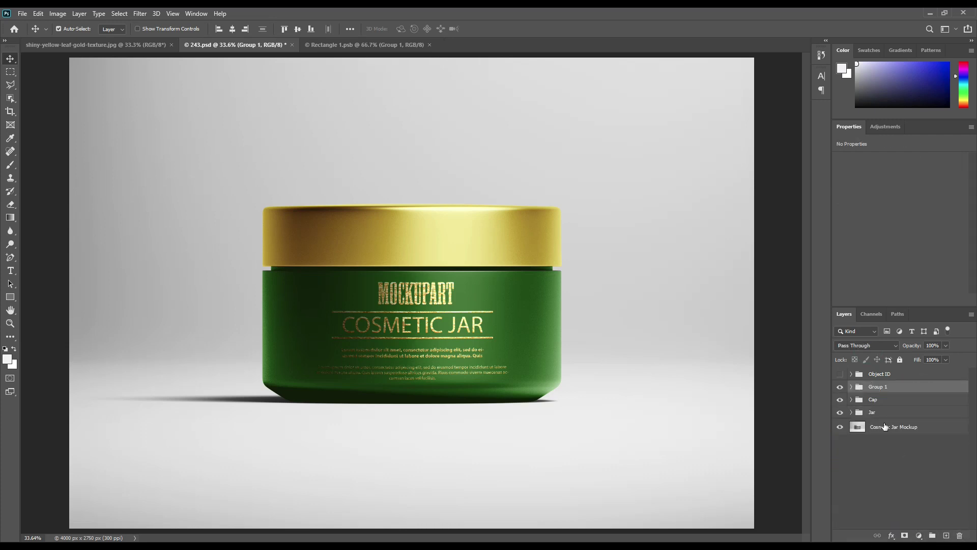
double_click(878, 387)
key(Return)
- Add a Solid Color fill above the Cosmetic Jar Mockup layer in a gold sampled from the cap, with Linear Burn blending
click(909, 430)
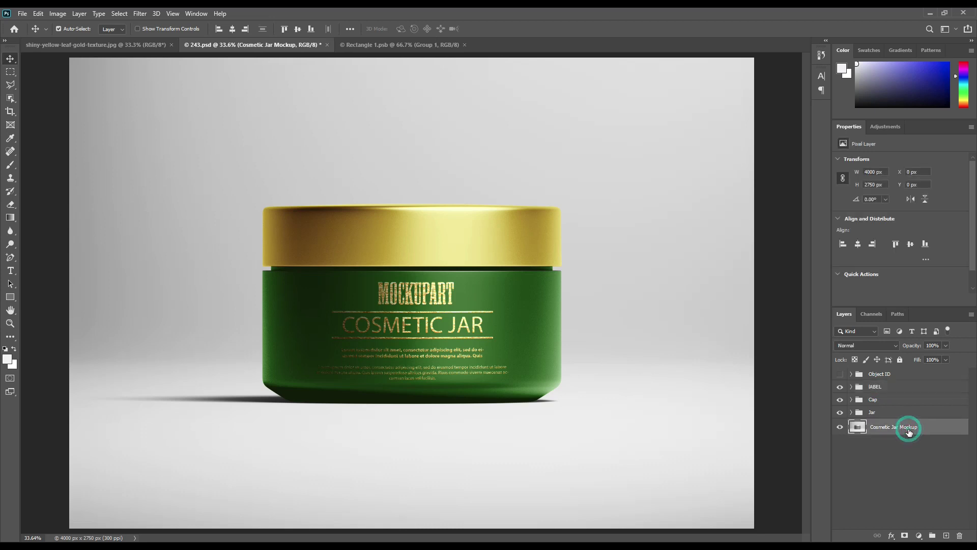
click(919, 536)
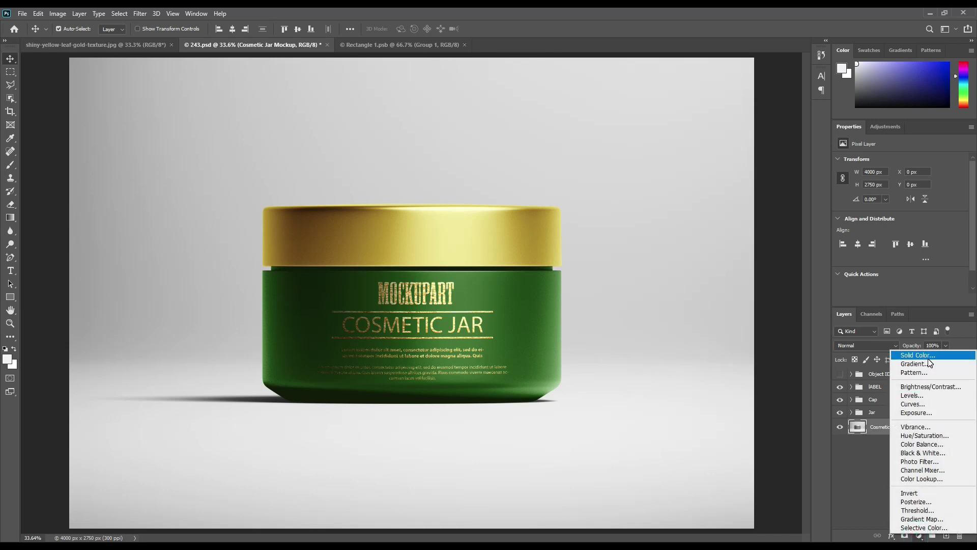
click(922, 355)
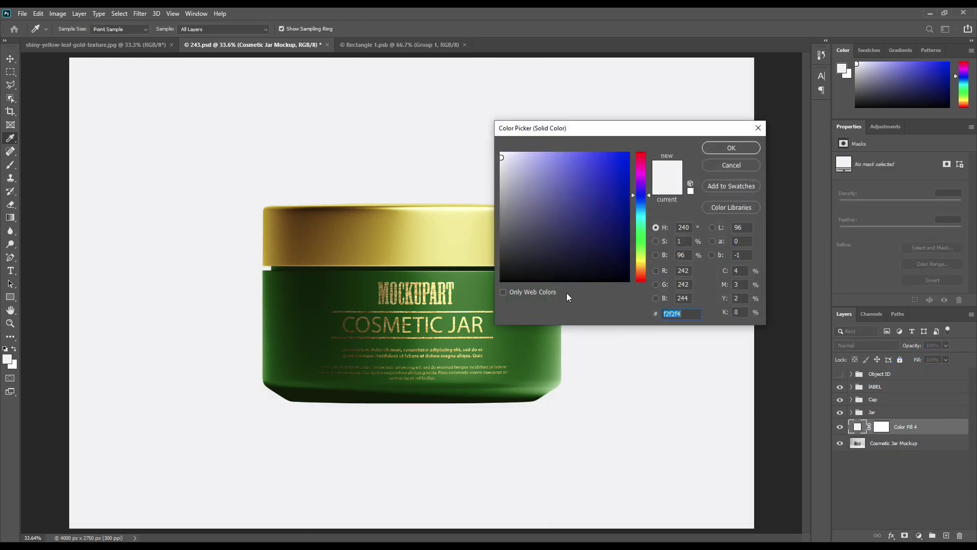
click(401, 228)
click(721, 147)
click(886, 347)
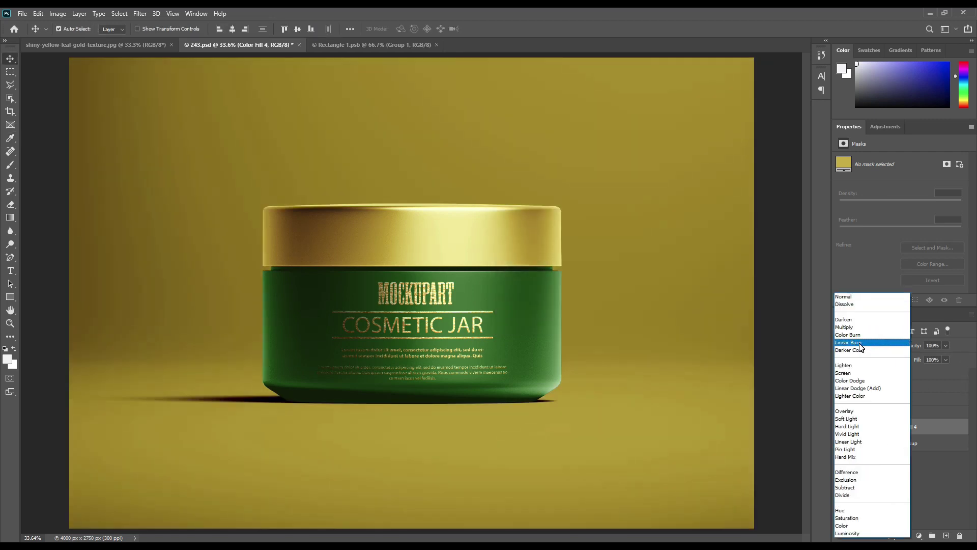
click(860, 344)
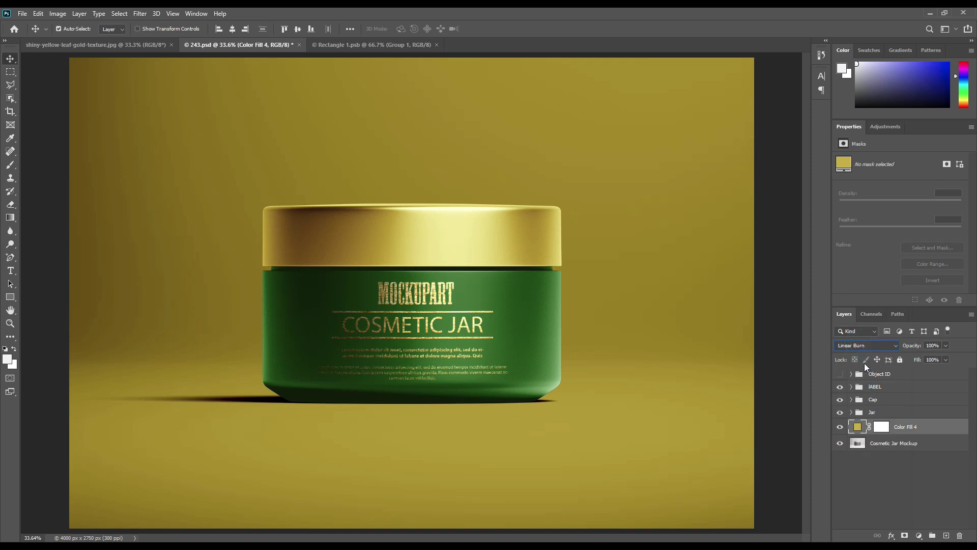
- Mark the background color fill layer red and change its color to the light yellow f0e98d sampled from the cap
right_click(922, 429)
click(818, 460)
double_click(857, 427)
click(458, 212)
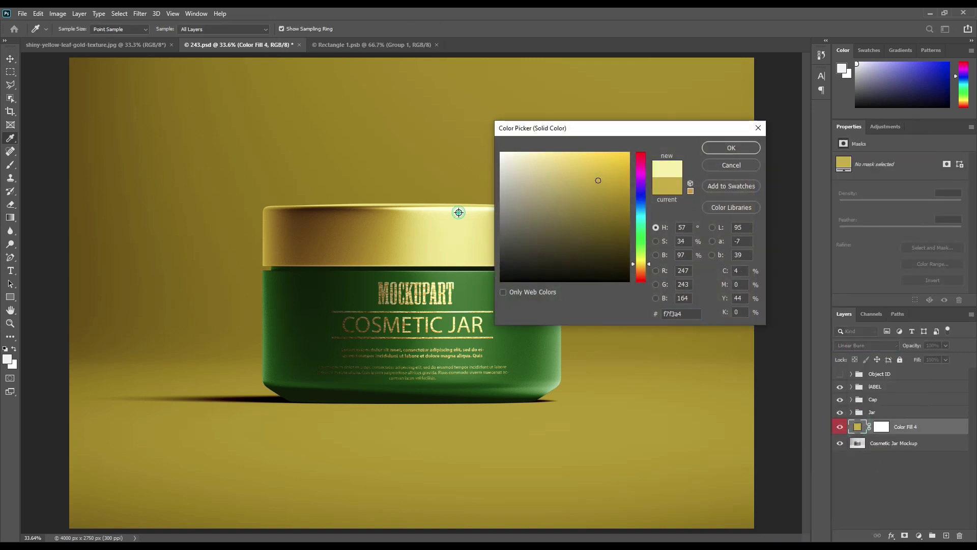
click(459, 289)
click(447, 231)
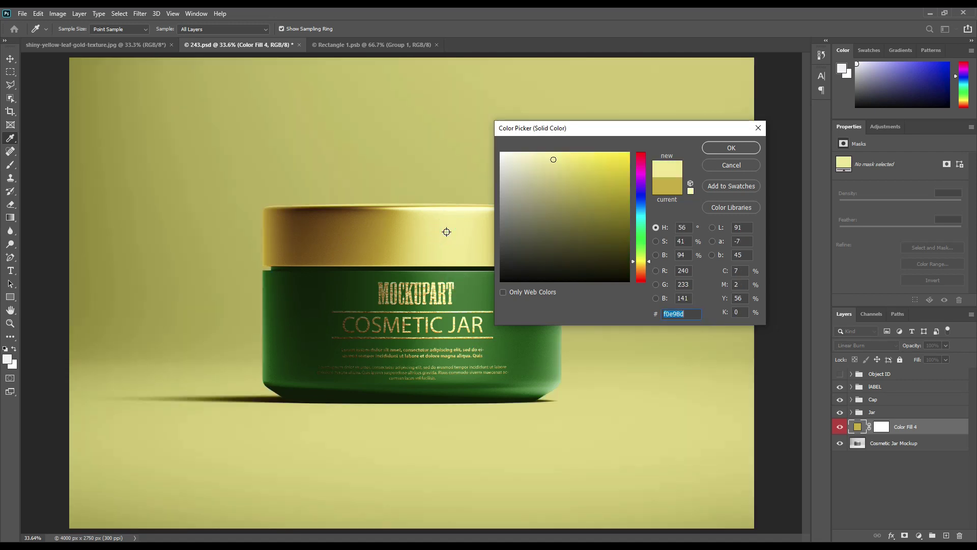
click(738, 148)
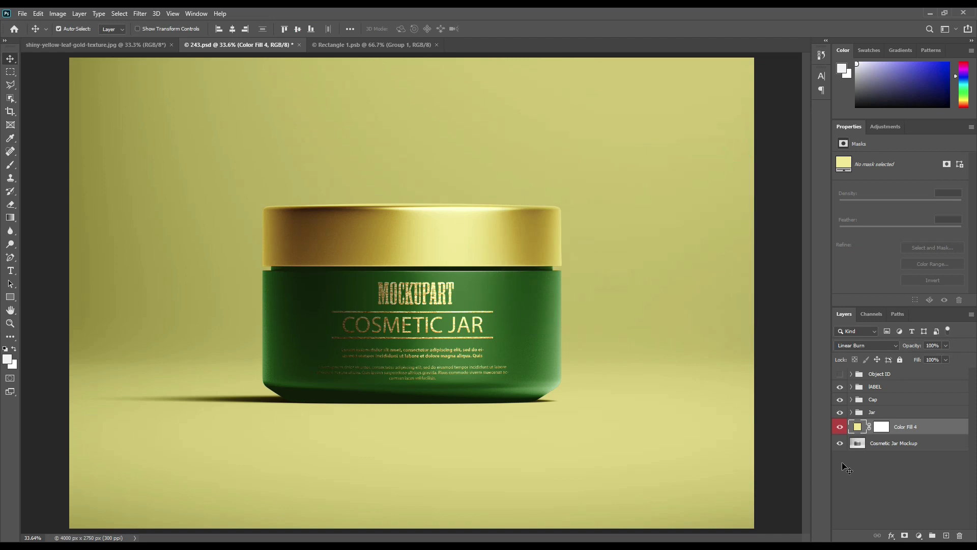
click(894, 487)
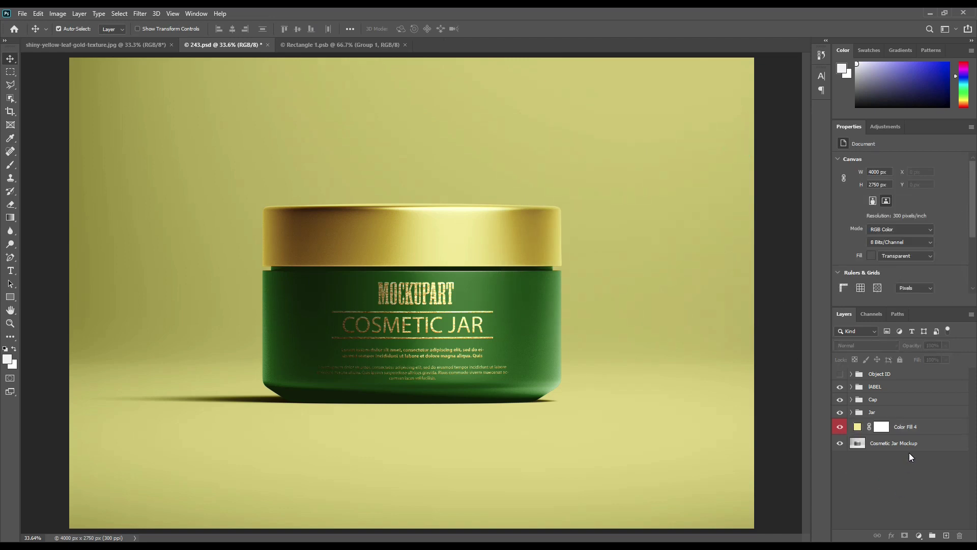